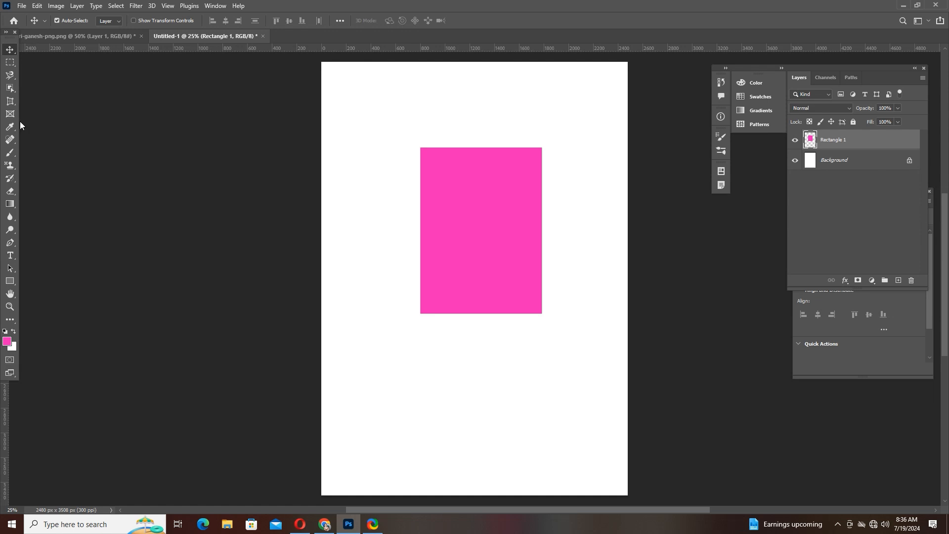
- Crop the canvas to about 886 x 1182 px around the pink rectangle with the Crop tool and undo the crop
click(14, 103)
right_click(14, 103)
click(27, 102)
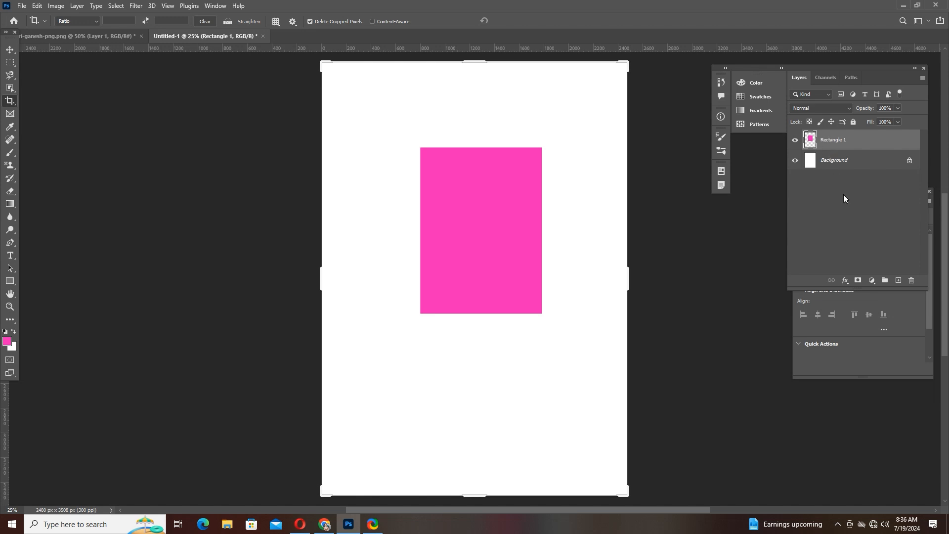
right_click(11, 101)
click(40, 101)
drag(320, 64, 370, 108)
drag(575, 107, 530, 106)
drag(475, 452, 460, 353)
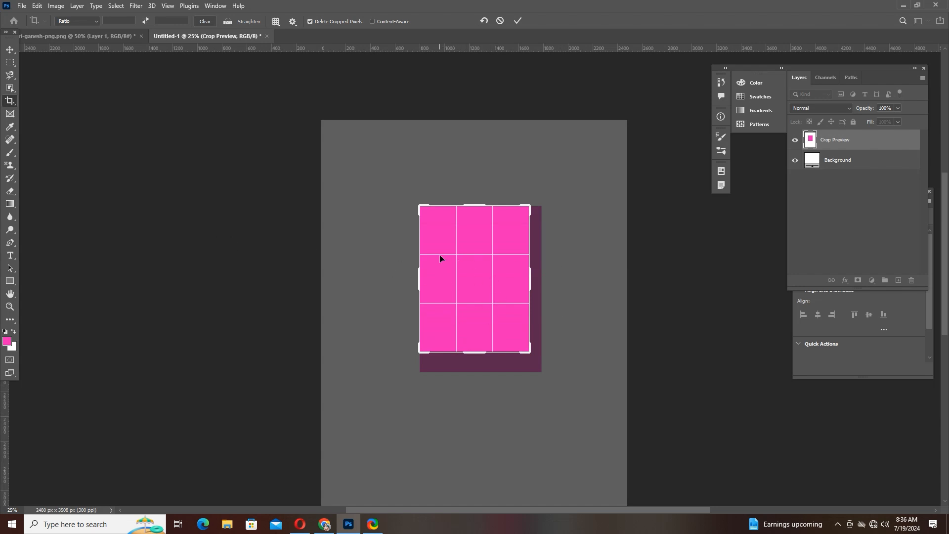
key(Return)
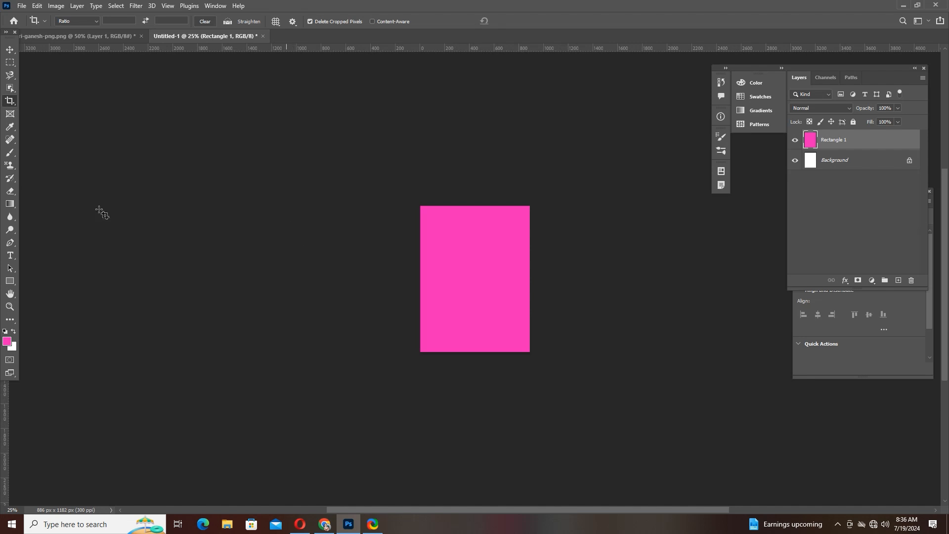
key(ctrl+z)
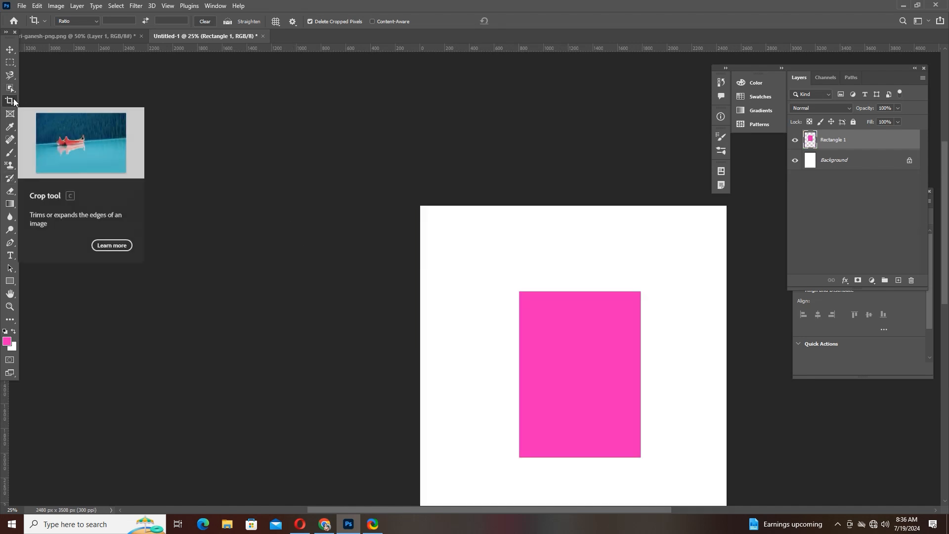
right_click(14, 102)
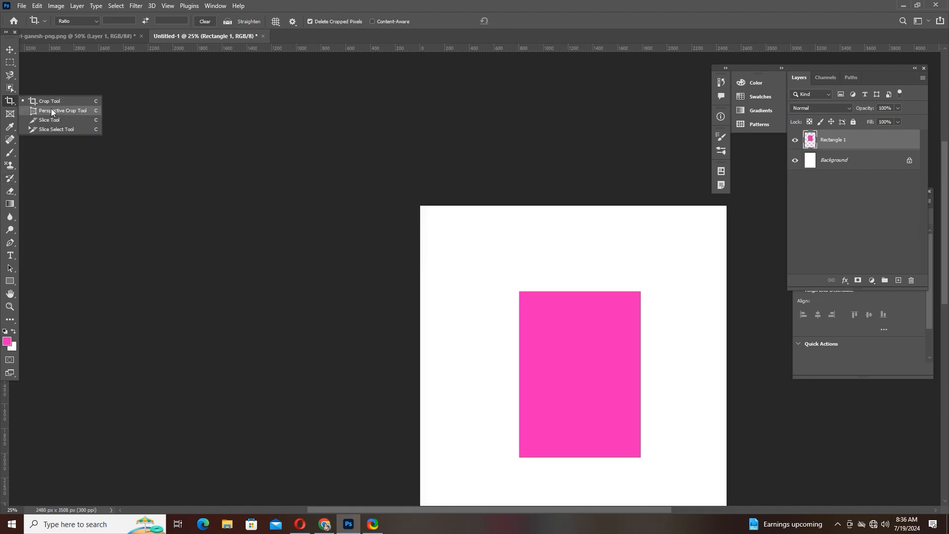
click(76, 130)
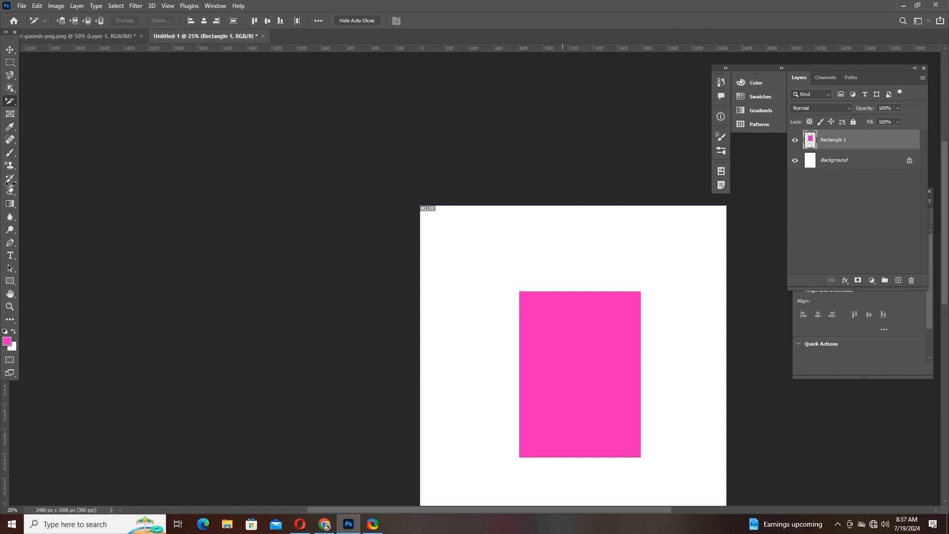
drag(644, 389, 368, 237)
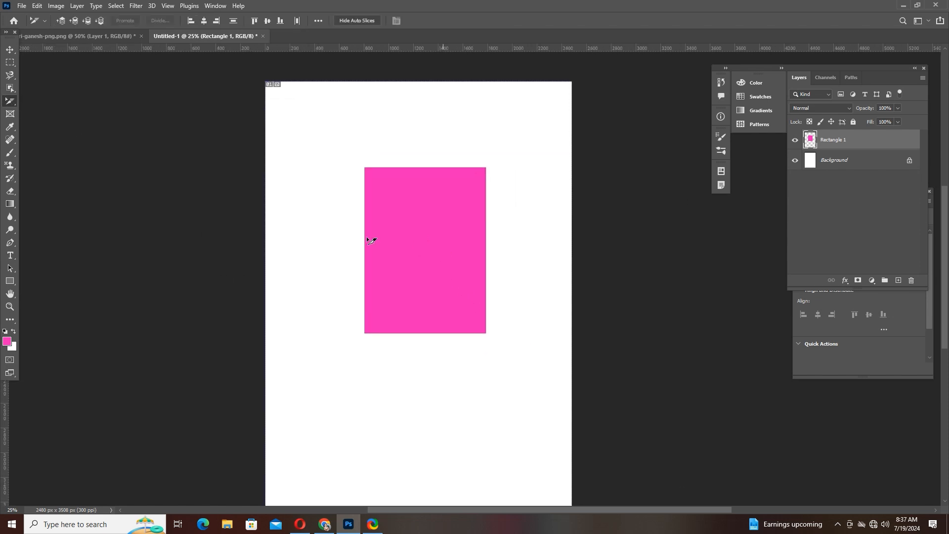
- Draw an elliptical frame with the Frame tool around the Ganesh figure in the Ganesh document and shift the image slightly inside it
click(11, 114)
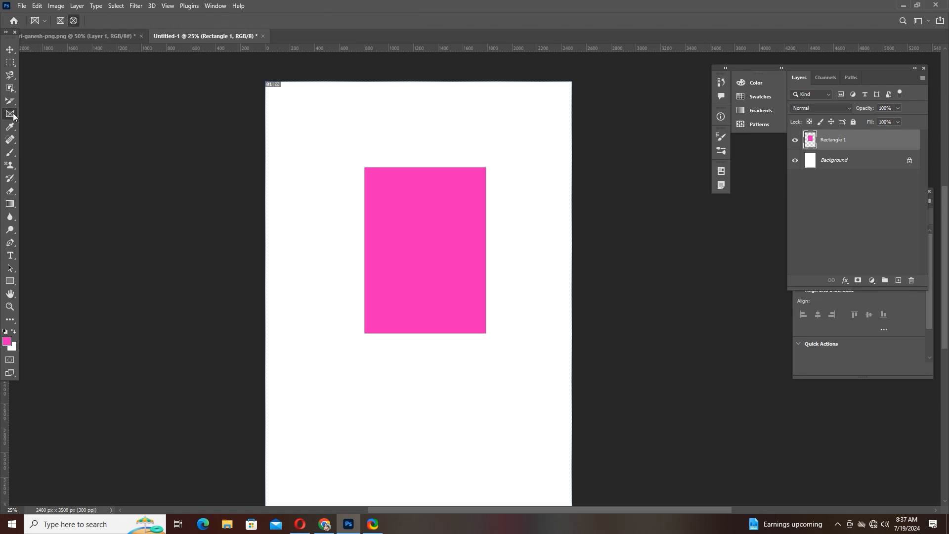
click(64, 35)
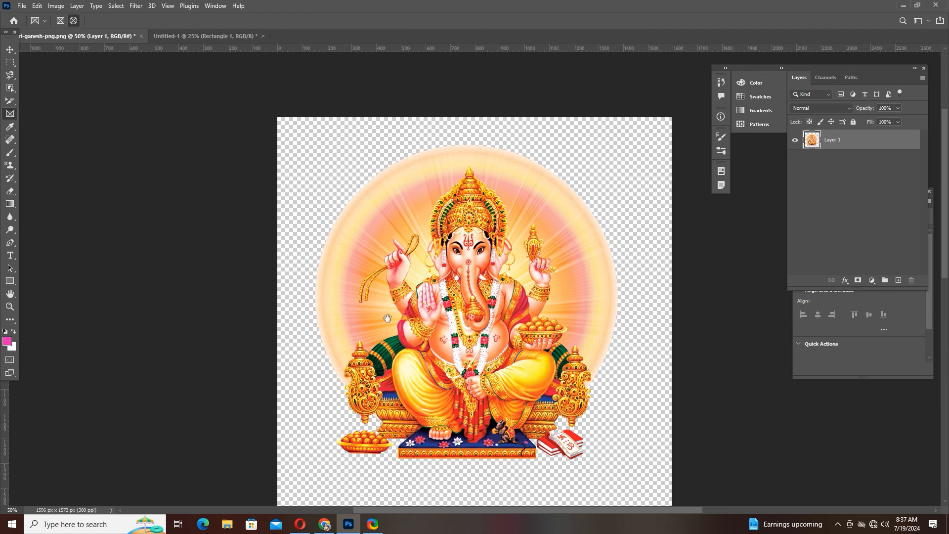
drag(410, 341, 338, 272)
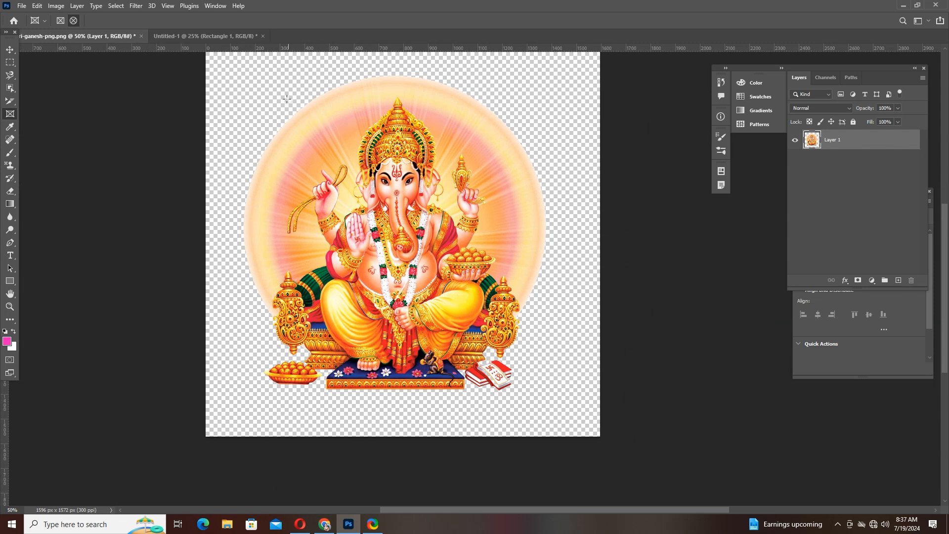
drag(286, 99, 515, 352)
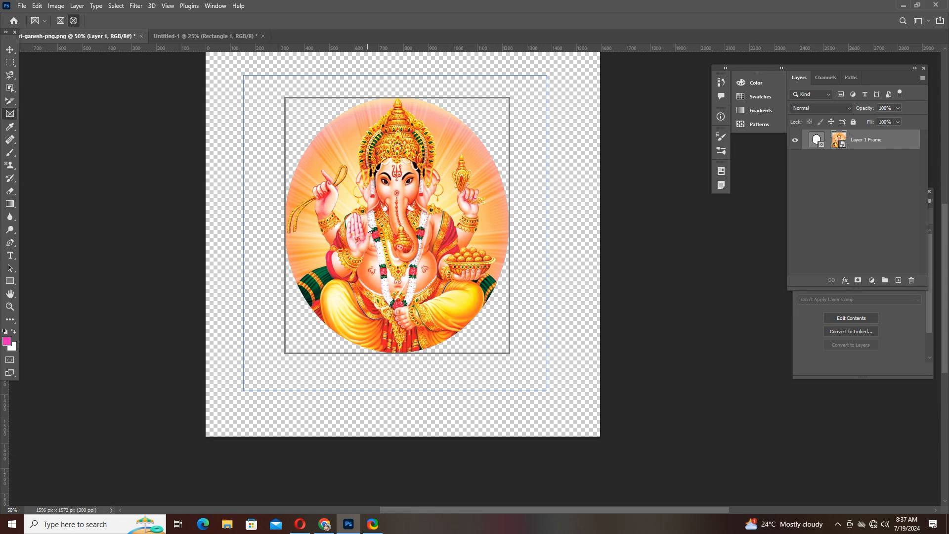
click(10, 49)
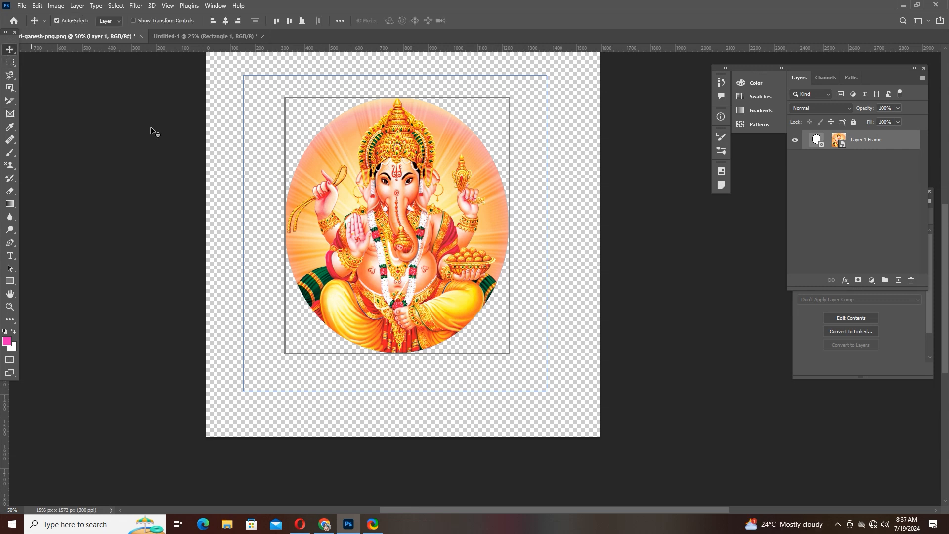
drag(428, 163, 408, 186)
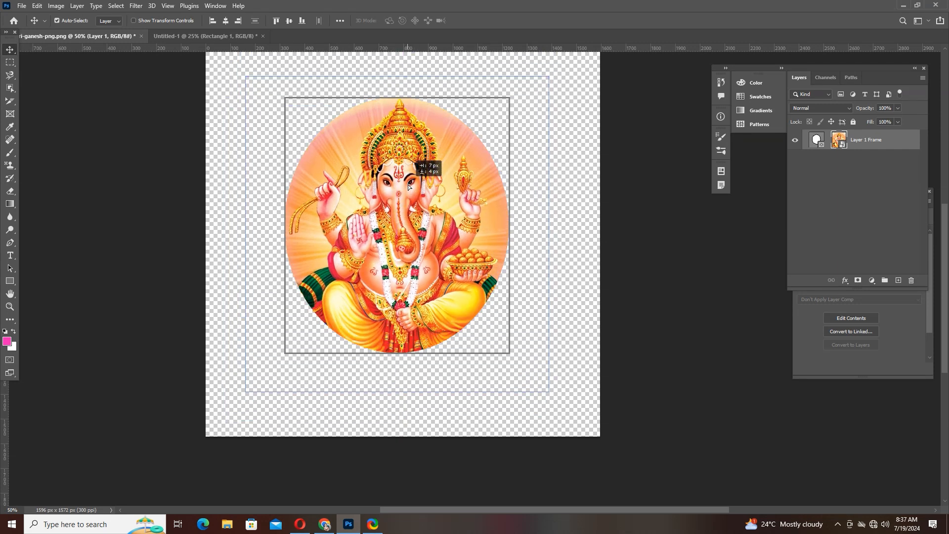
- Open the circular frame image with red flowers, 5a293debc185b8.3790414815126522677927, from the "side frems and flowers" folder on New Volume (H:)
click(21, 6)
click(27, 25)
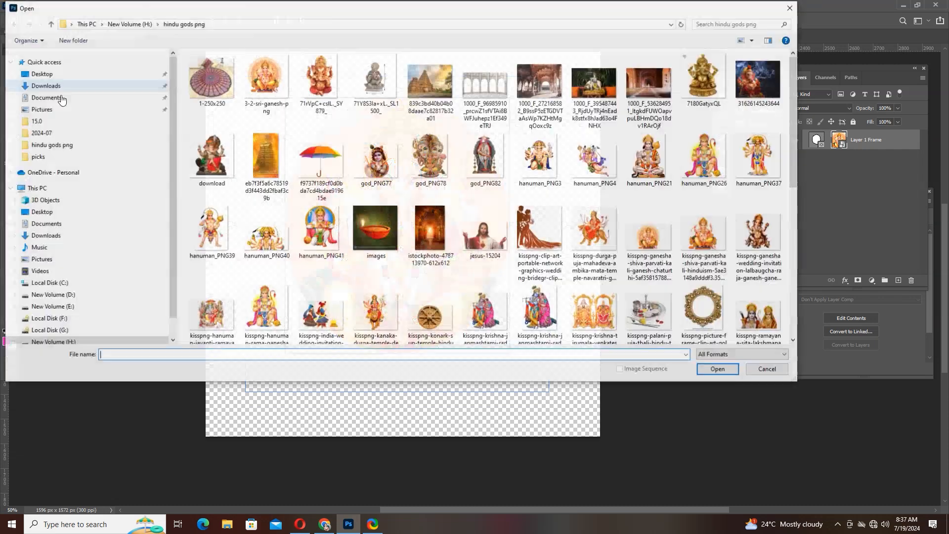
scroll(380, 209, down, 10)
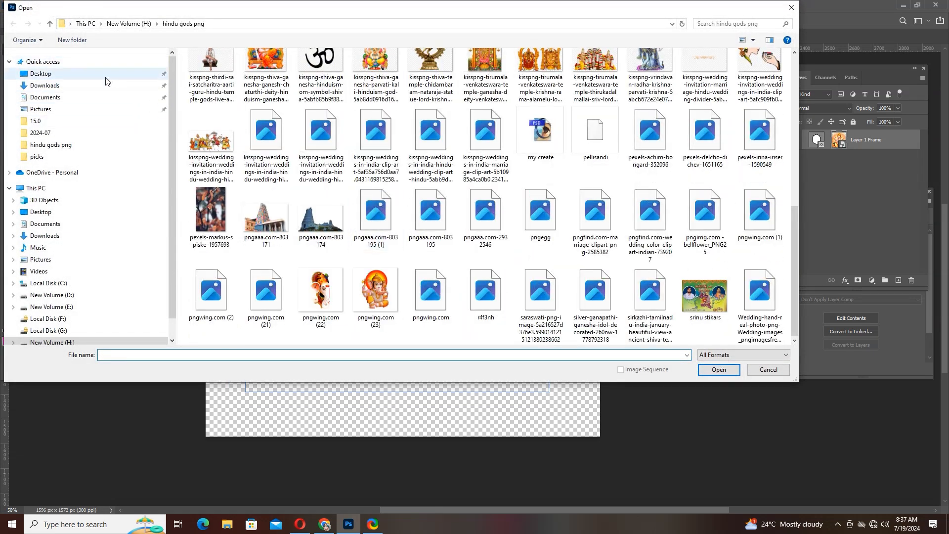
click(50, 24)
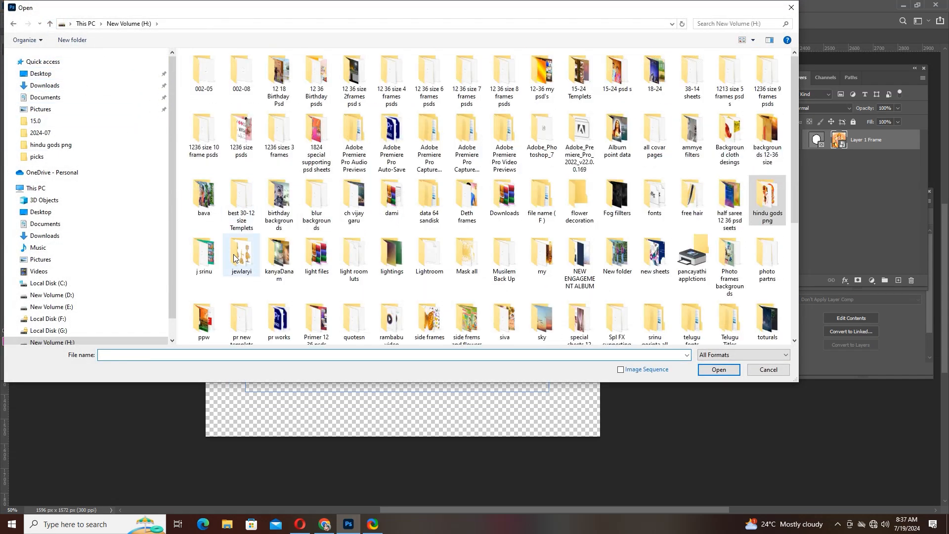
scroll(317, 185, down, 5)
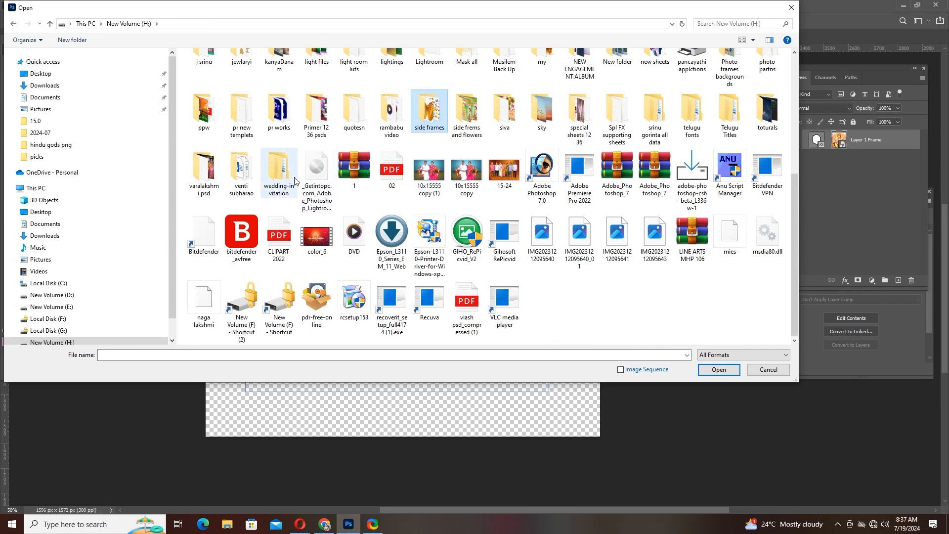
double_click(467, 112)
scroll(430, 175, down, 5)
scroll(429, 176, down, 10)
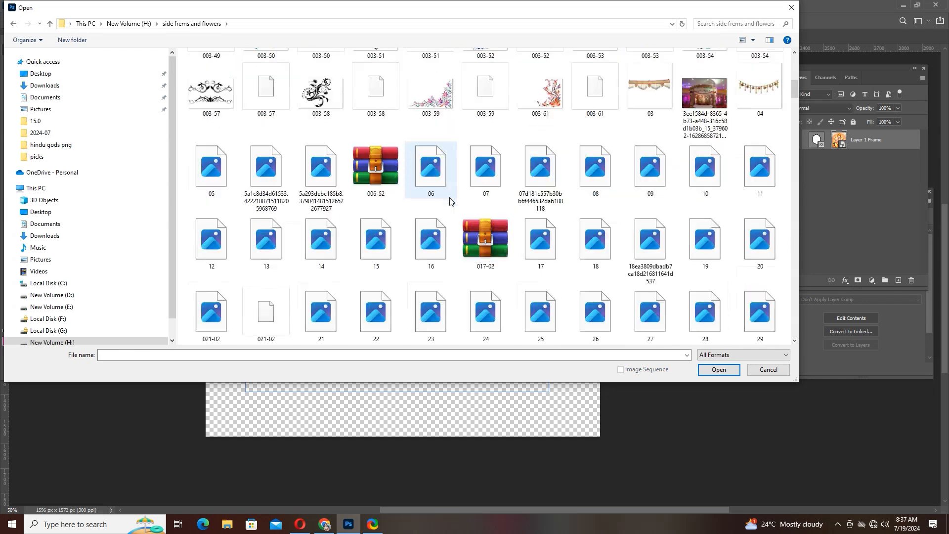
ctrl+scroll(482, 214, up, 3)
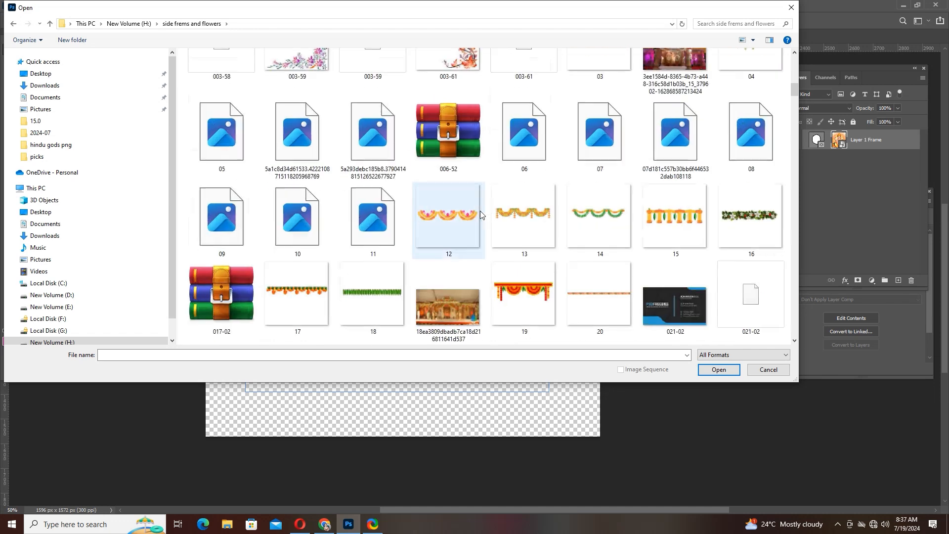
scroll(480, 211, down, 10)
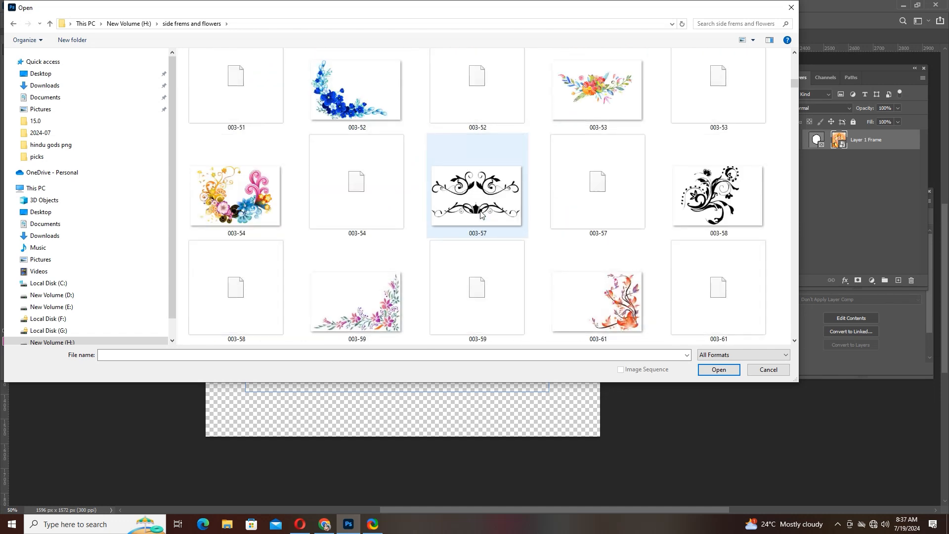
click(248, 180)
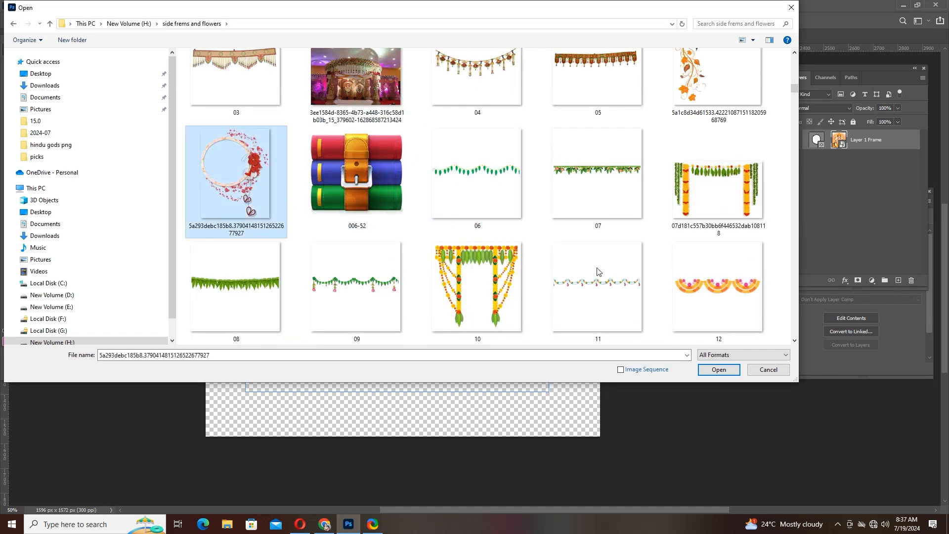
click(702, 370)
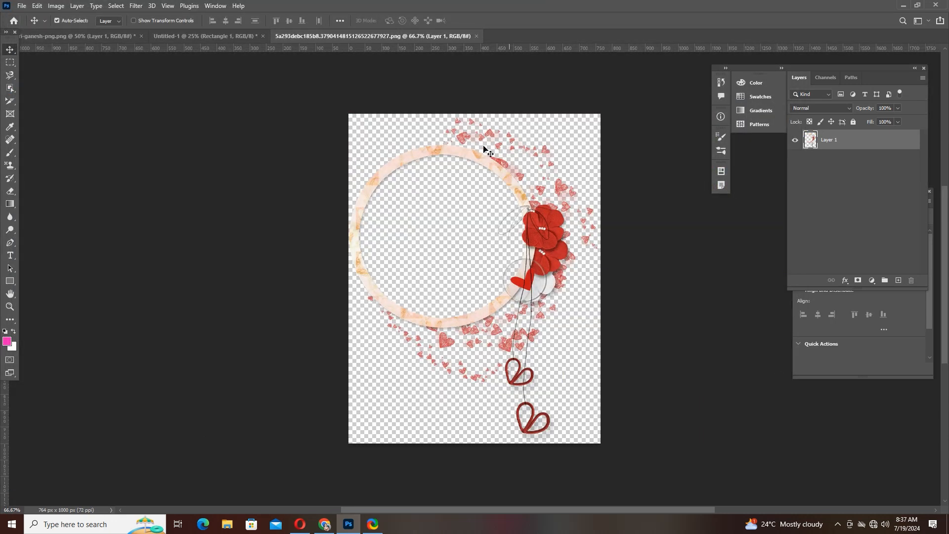
- Copy the circular flower frame into the Untitled-1 document and delete the pink rectangle
drag(487, 148, 429, 279)
click(415, 183)
key(Delete)
- Enlarge the circular flower frame with Free Transform and place it in the upper middle of the page
key(ctrl+t)
drag(387, 207, 382, 107)
drag(423, 184, 455, 242)
key(Return)
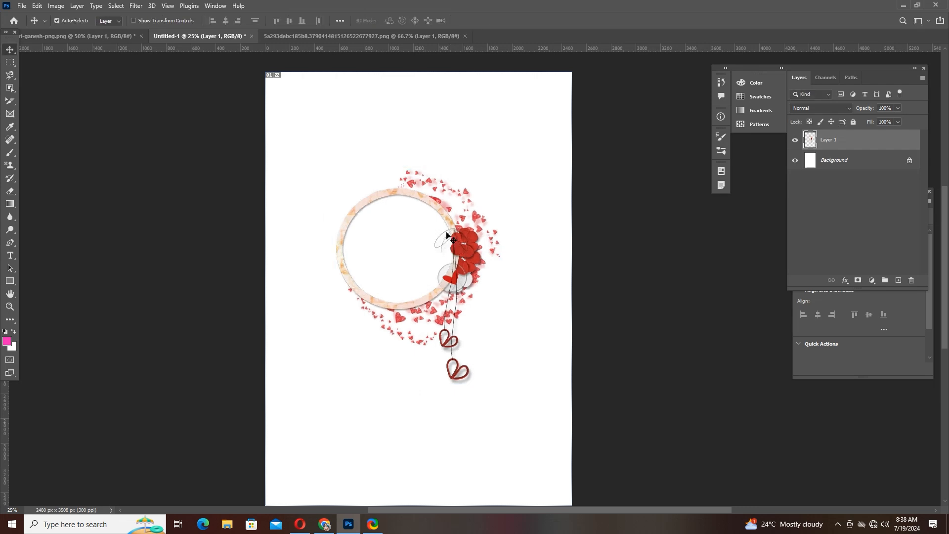
- Undo the image shifts and the elliptical frame in the Ganesh document
click(292, 35)
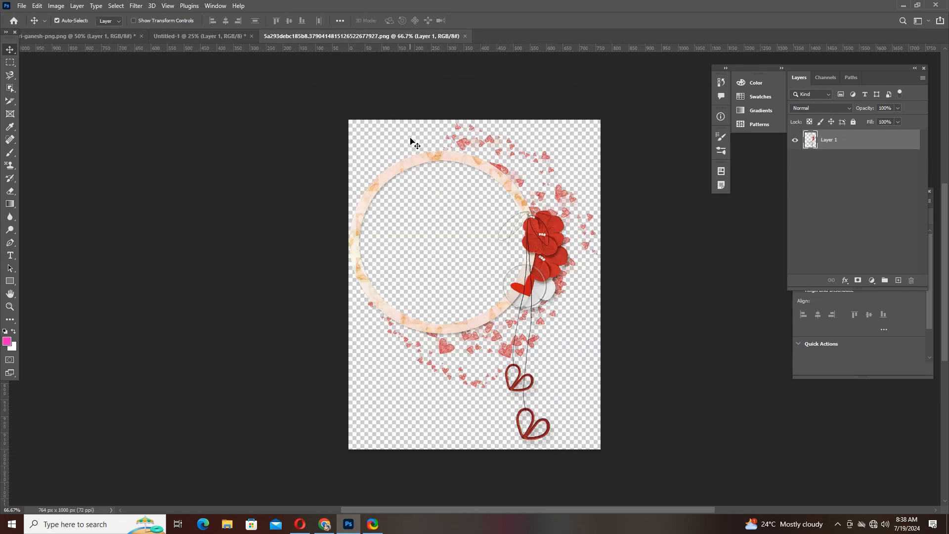
click(162, 35)
click(94, 38)
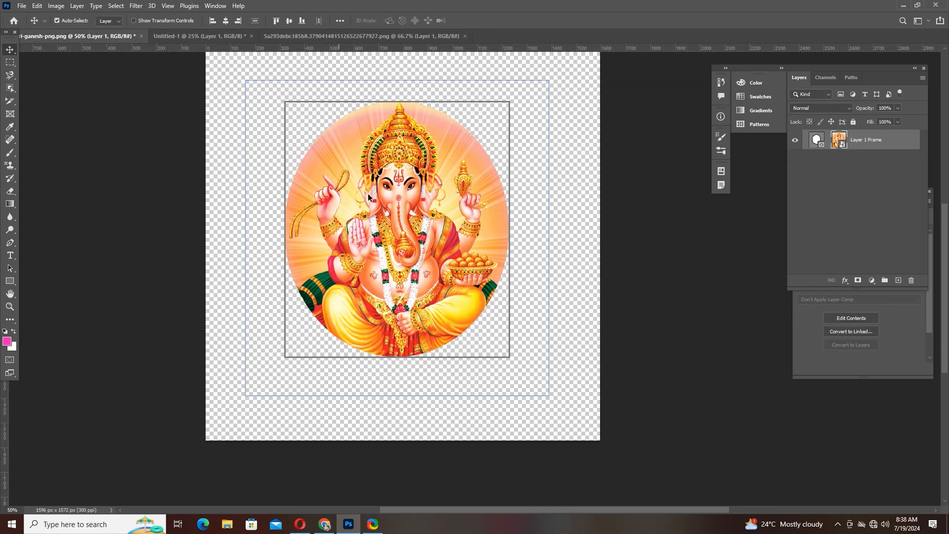
drag(368, 188, 381, 169)
key(ctrl+z)
key(ctrl+z)
key(ctrl+z)
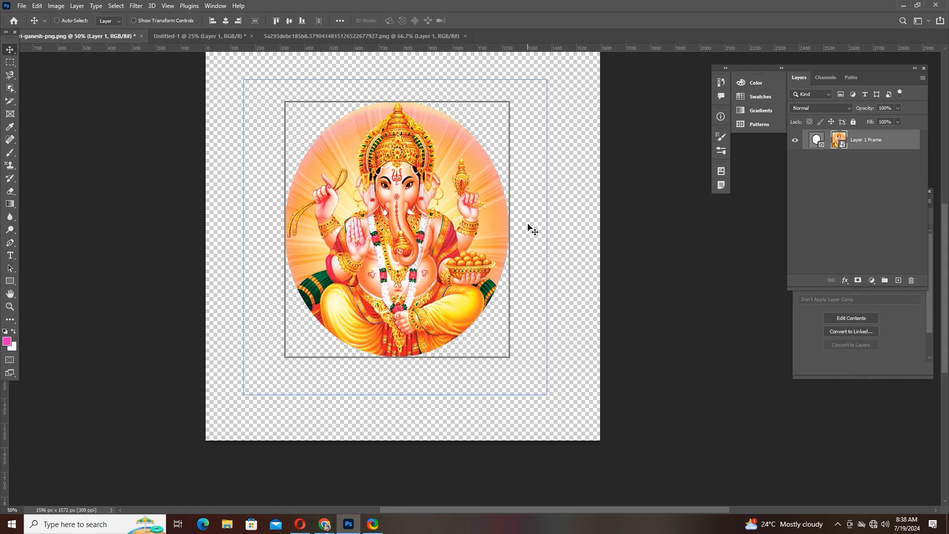
- Copy the Ganesh image into Untitled-1 over the flower ring and mask it with an elliptical frame sized to the ring's opening
drag(492, 220, 109, 79)
drag(166, 40, 403, 274)
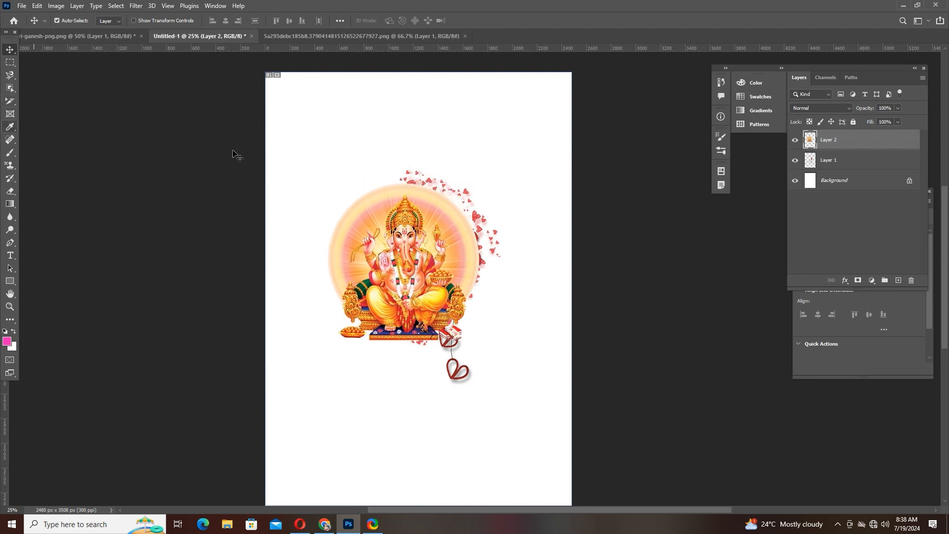
click(15, 153)
click(11, 114)
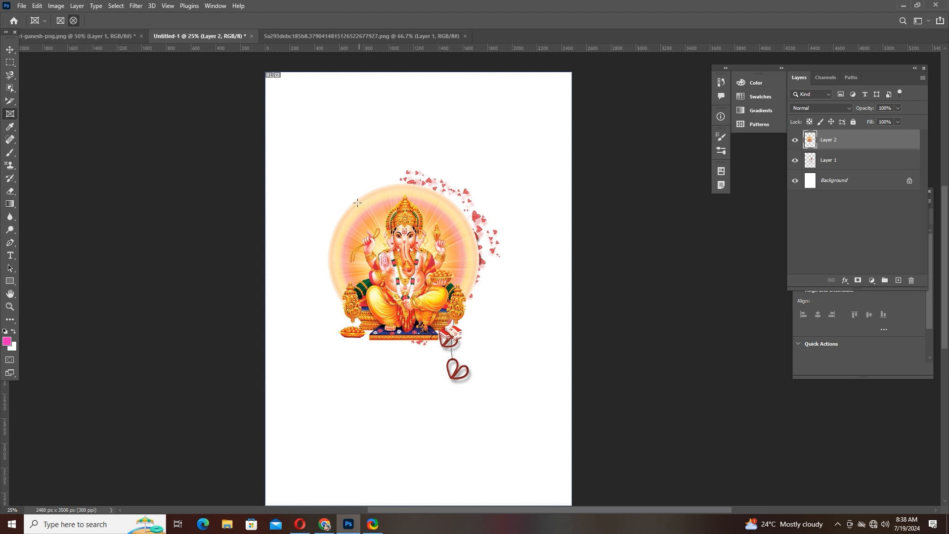
drag(352, 203, 461, 312)
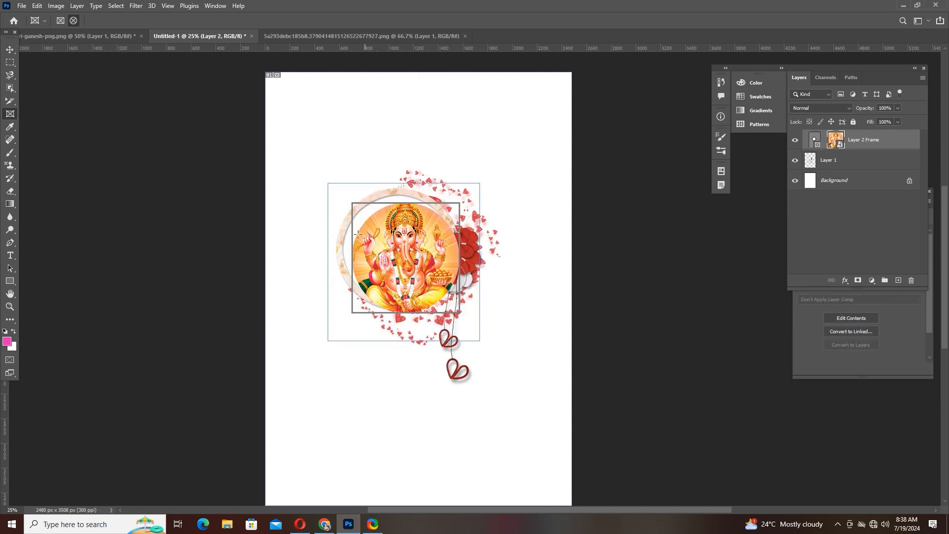
- Reposition the Ganesh image inside its elliptical frame so the head and crown fit within the circle
click(10, 49)
mouse_move(425, 244)
mouse_down()
mouse_move(418, 247)
mouse_move(441, 246)
mouse_move(416, 242)
mouse_up()
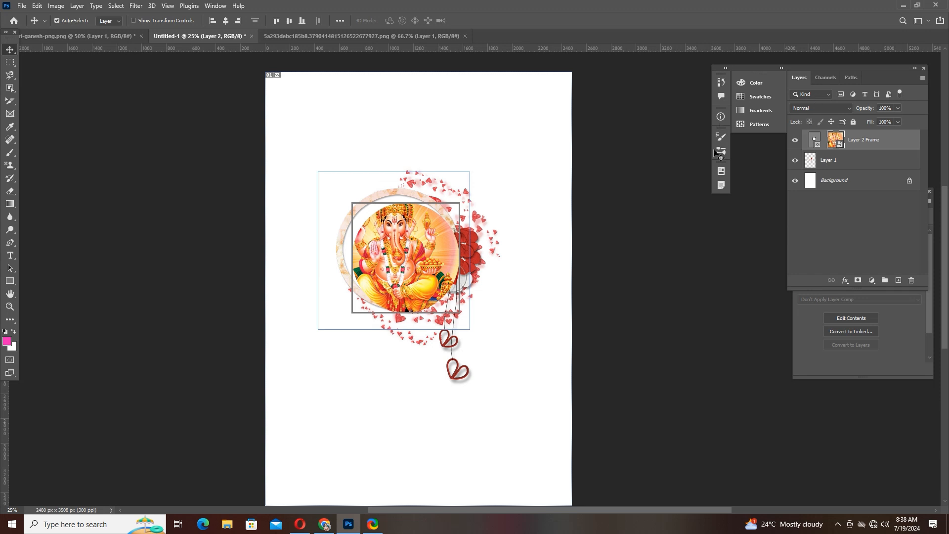
drag(391, 205, 402, 254)
right_click(387, 212)
click(393, 218)
- Select the elliptical frame of Layer 2 Frame and nudge it to line up with the flower ring's opening
click(488, 221)
click(813, 143)
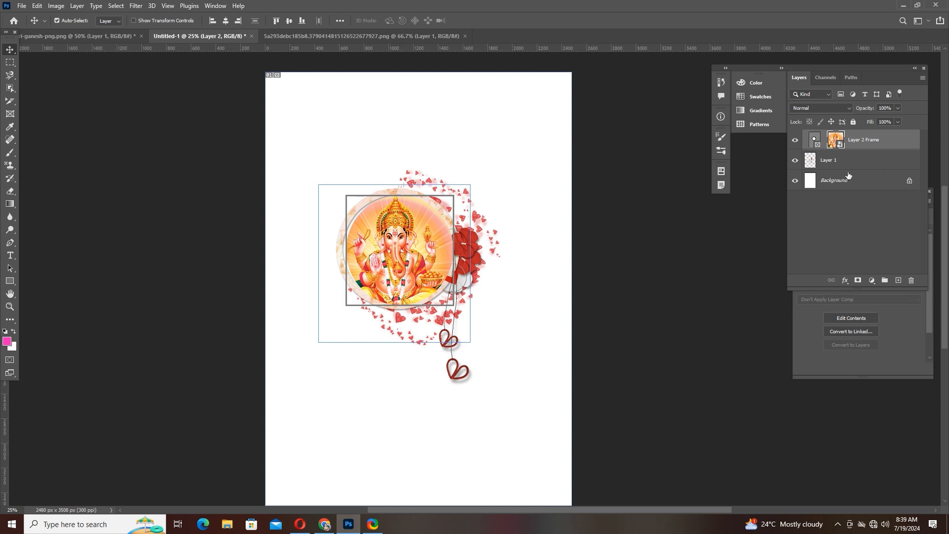
click(814, 139)
drag(402, 199, 401, 197)
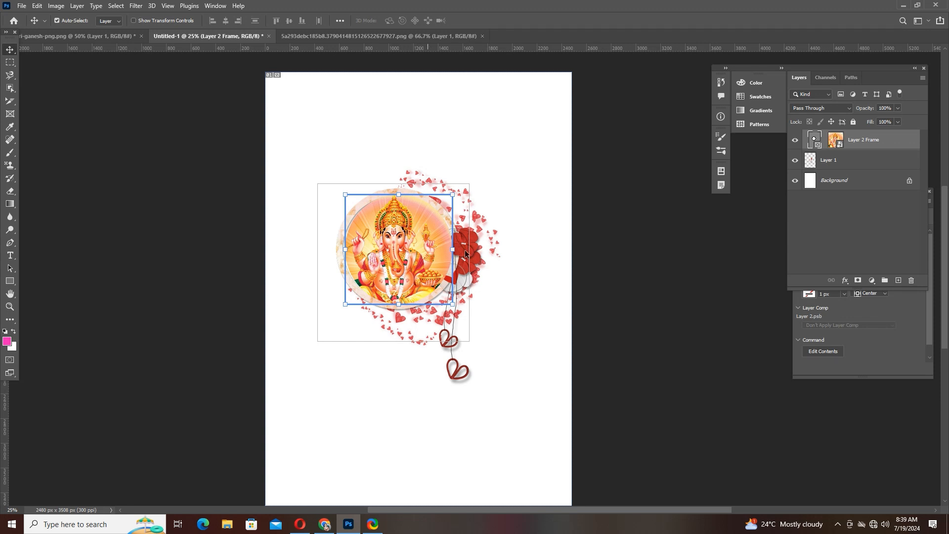
drag(404, 251, 401, 251)
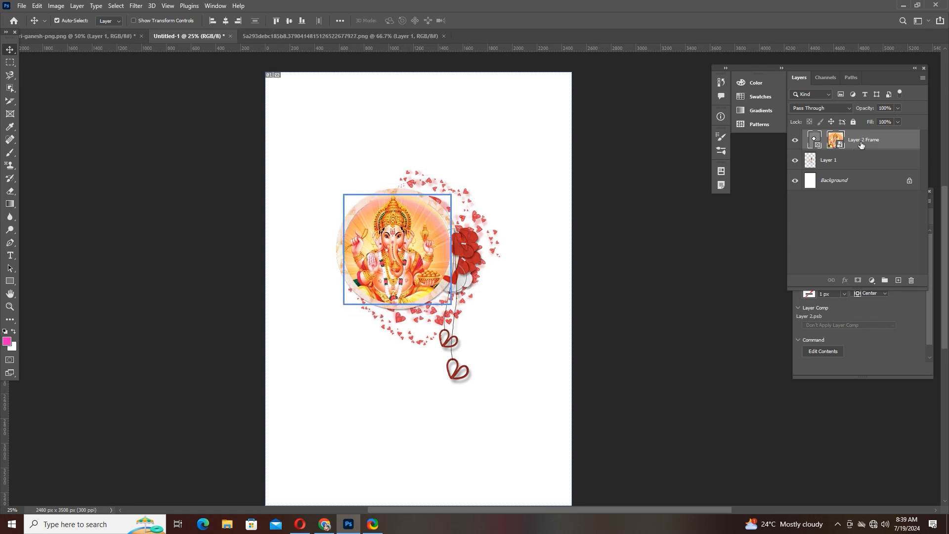
- Fine-tune the position of the whole Layer 2 Frame, frame and image together, over the ring and select only its frame
click(863, 176)
click(859, 144)
mouse_move(411, 239)
mouse_down()
mouse_move(405, 244)
mouse_move(412, 241)
mouse_up()
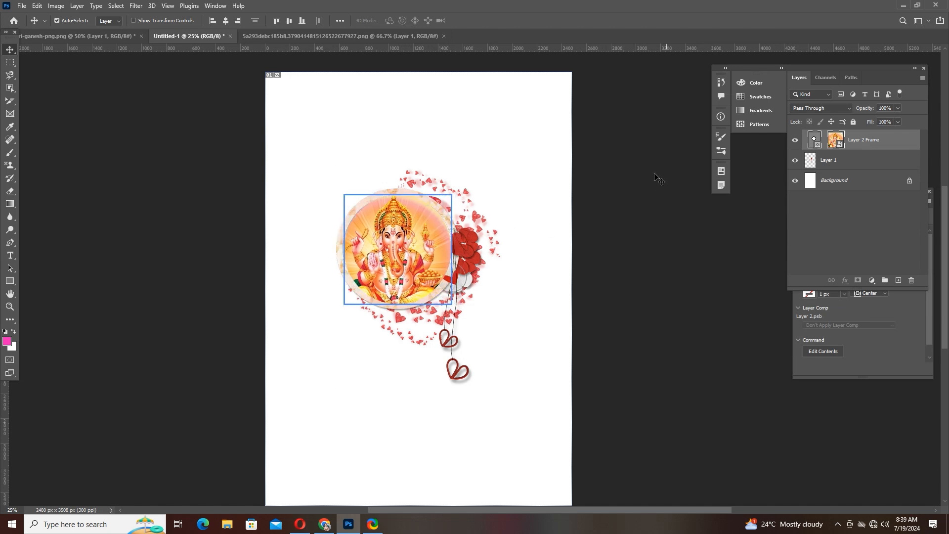
click(821, 134)
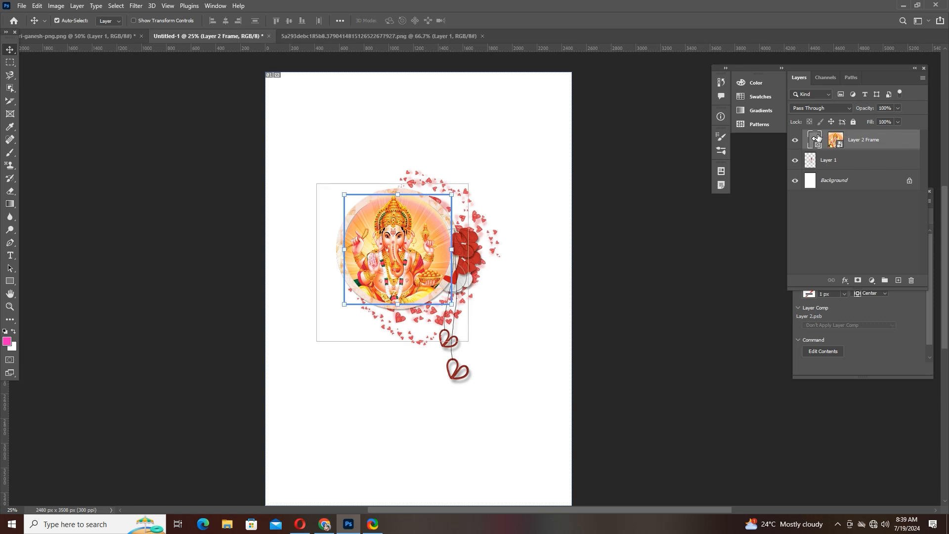
- Nudge the Ganesh image slightly upward inside its elliptical frame and deselect the layer
mouse_move(374, 253)
mouse_down()
mouse_move(394, 264)
mouse_move(374, 251)
mouse_up()
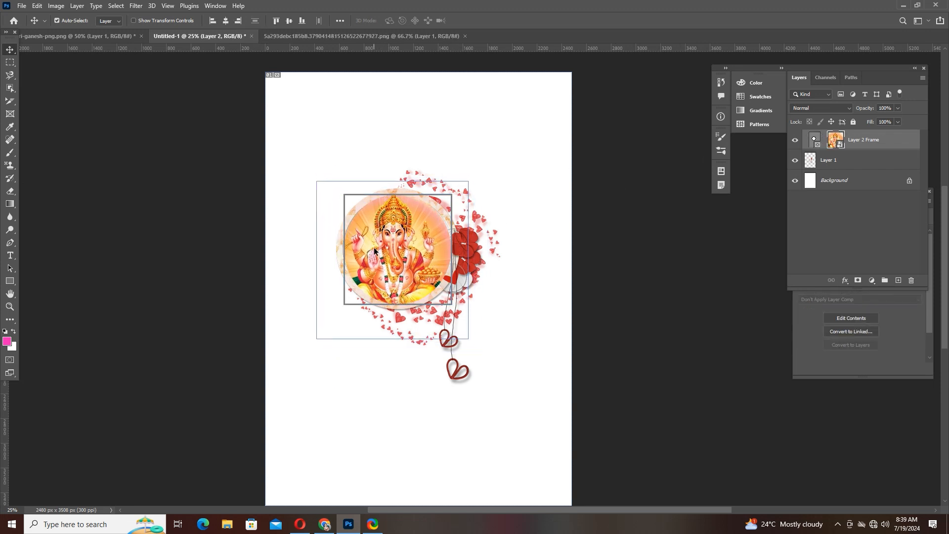
click(446, 180)
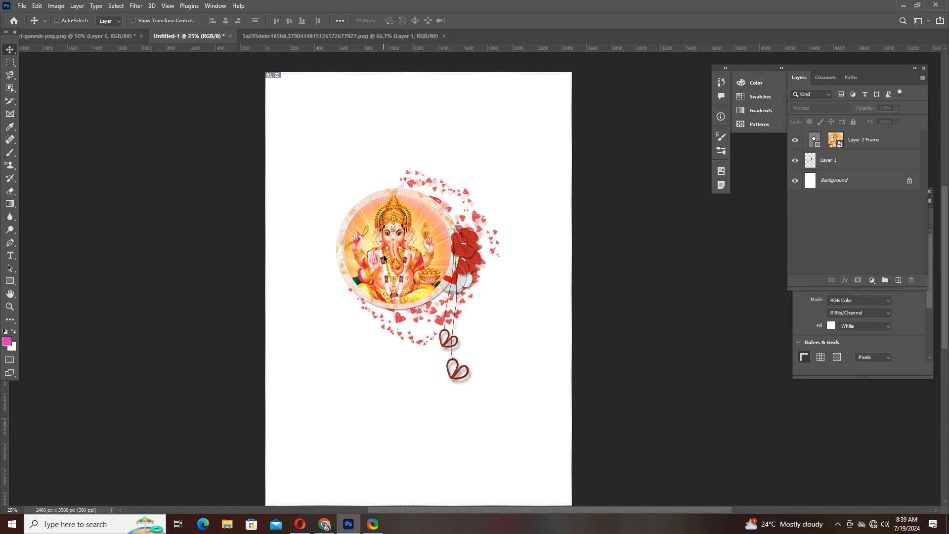
- Undo the recent edits back to before the Ganesh image on Layer 2 was masked by the elliptical frame
key(ctrl+z)
key(ctrl+z)
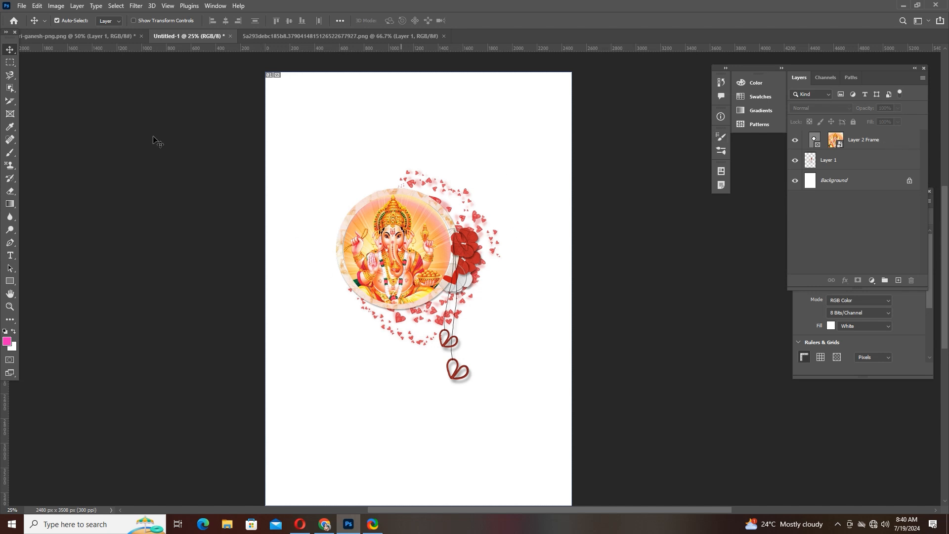
click(10, 114)
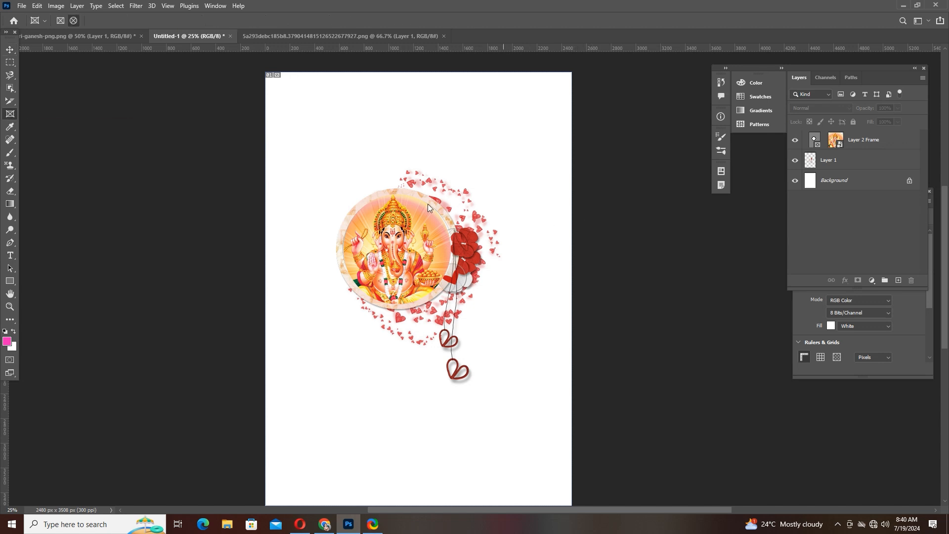
key(ctrl+z)
key(ctrl+z)
key(ctrl+z)
key(ctrl+z)
key(ctrl+z)
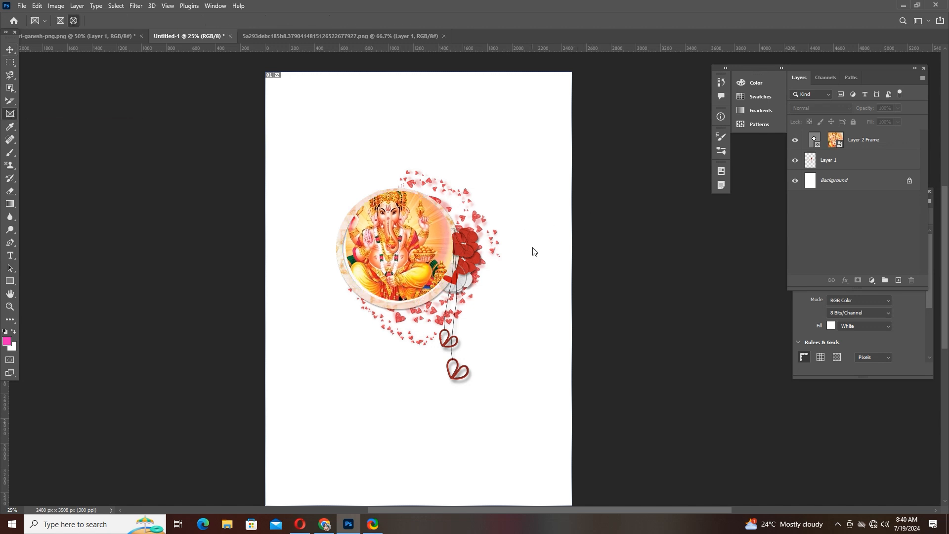
key(ctrl+z)
key(ctrl+z)
key(ctrl+z)
key(ctrl+z)
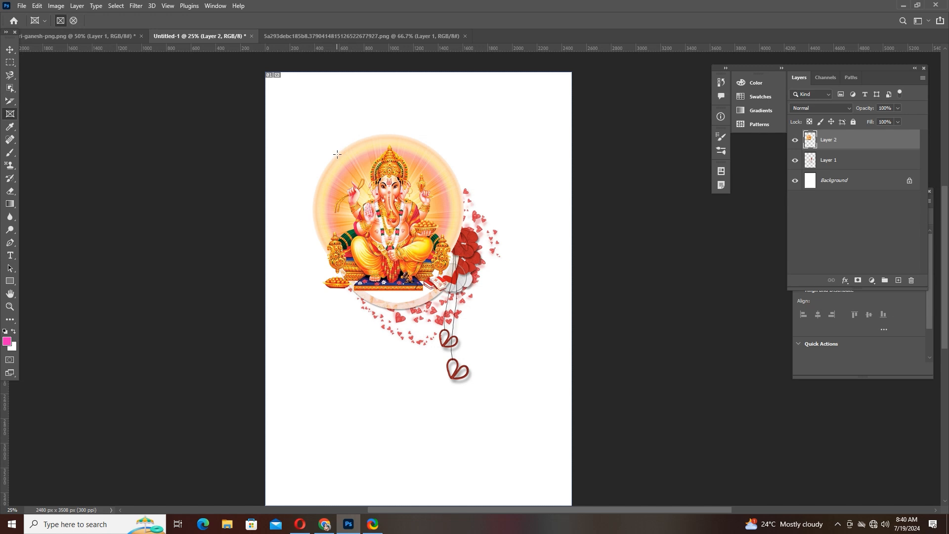
- Mask the Ganesh image with a rectangular frame about 784 × 916 px and reposition the image inside it
drag(341, 154, 438, 265)
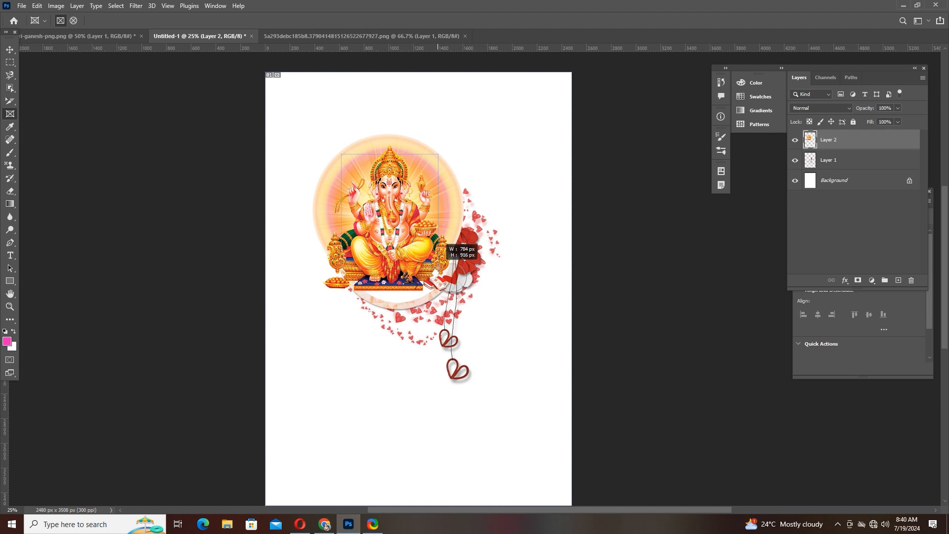
drag(438, 266, 439, 267)
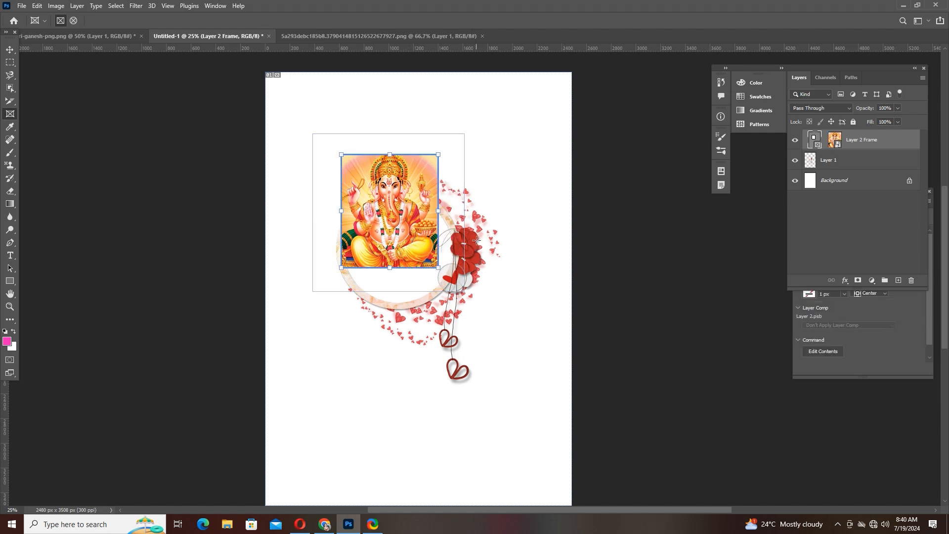
click(10, 50)
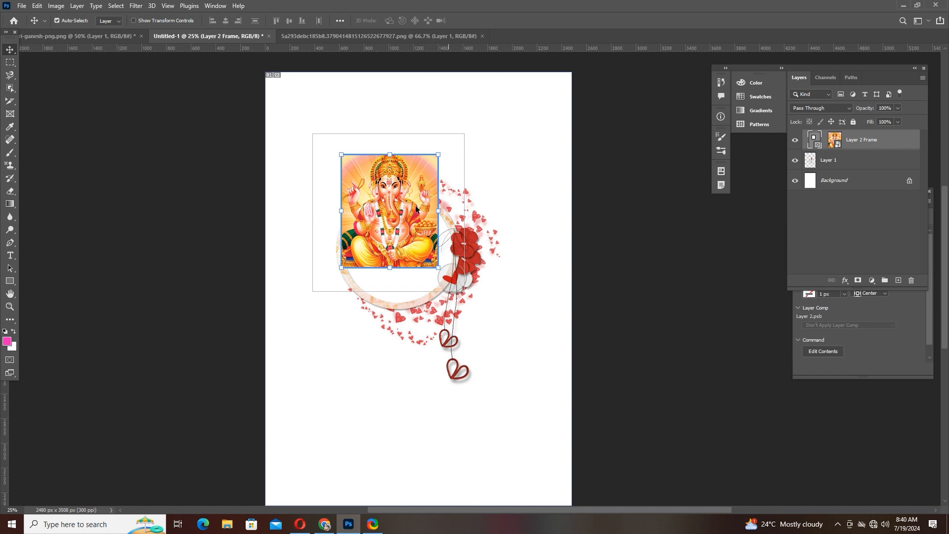
drag(407, 206, 386, 184)
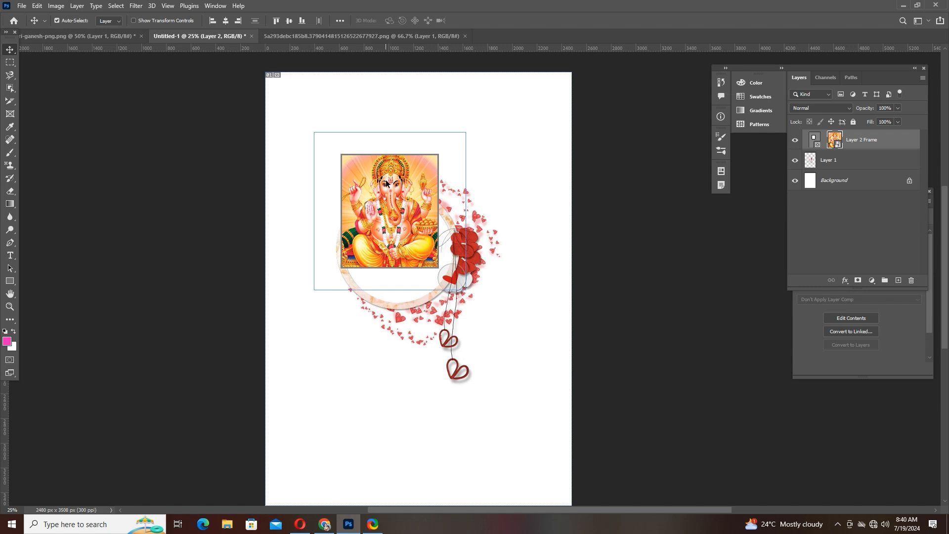
mouse_move(380, 206)
mouse_down()
mouse_move(379, 194)
mouse_move(377, 217)
mouse_up()
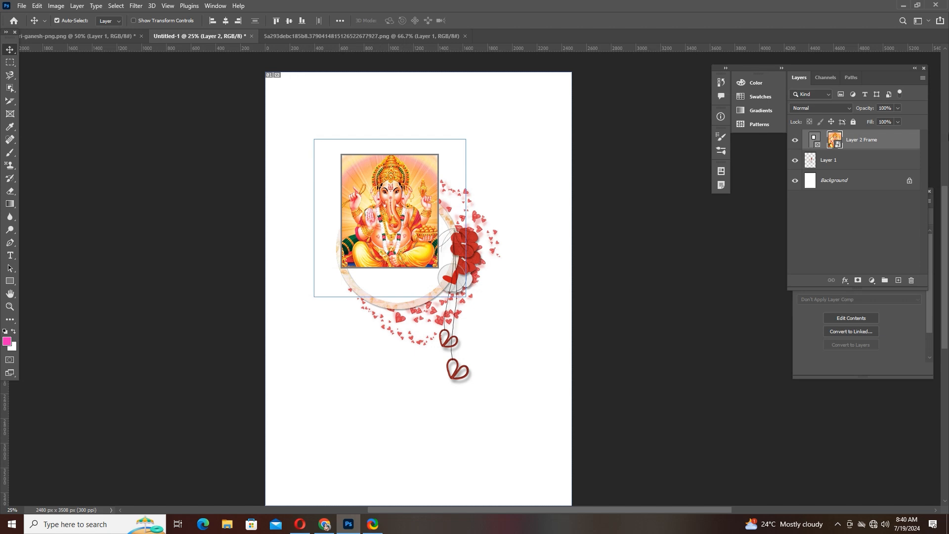
- Undo past the rectangular frame, the Ganesh layer and the flower ring, back to the pink Rectangle 1 above the Background
key(ctrl+z)
key(ctrl+z)
key(ctrl+z)
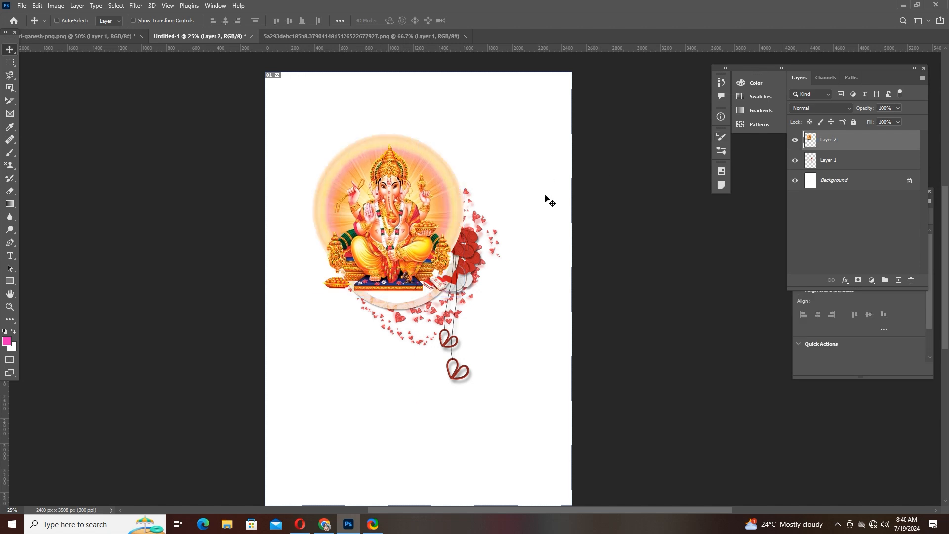
key(ctrl+z)
key(ctrl+z)
key(ctrl+z)
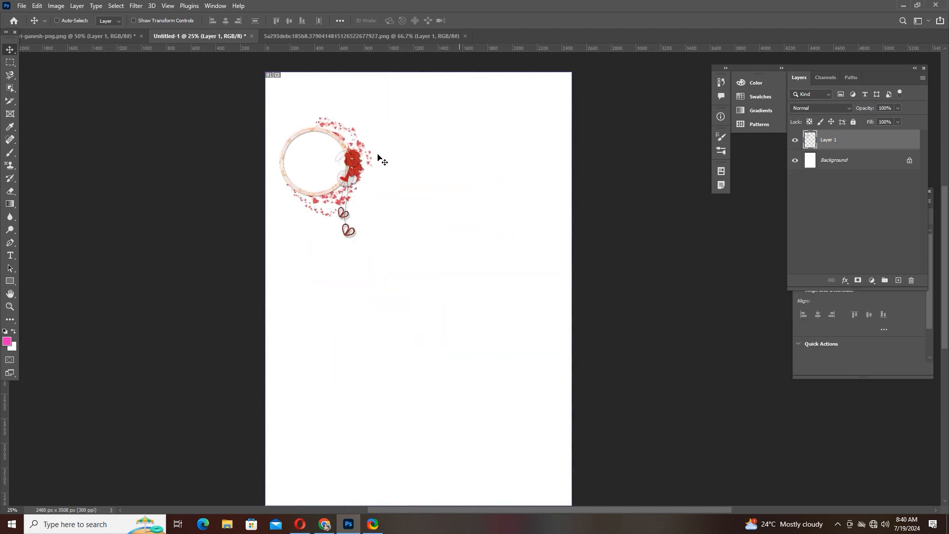
- Draw a black-filled rectangle shape about 479 × 368 px on the white canvas, above and left of the pink rectangle
click(10, 128)
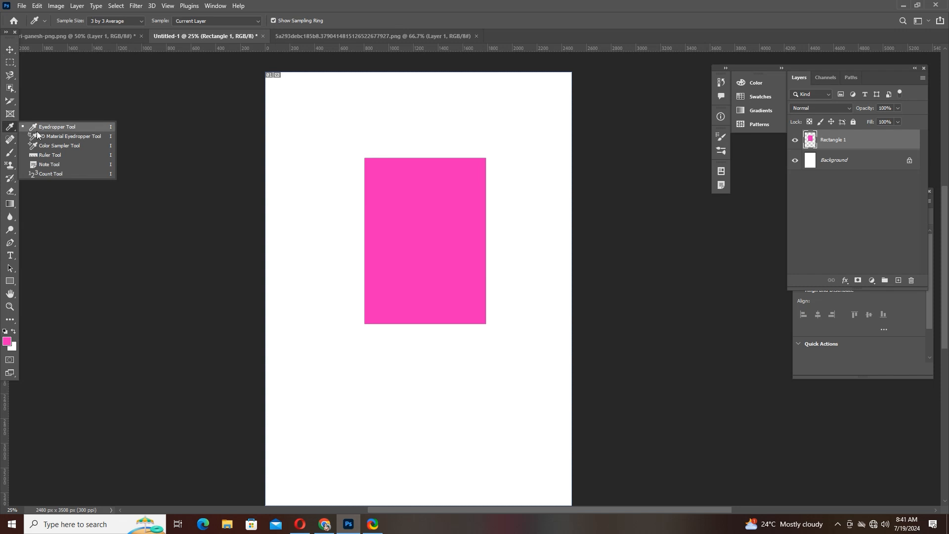
click(37, 129)
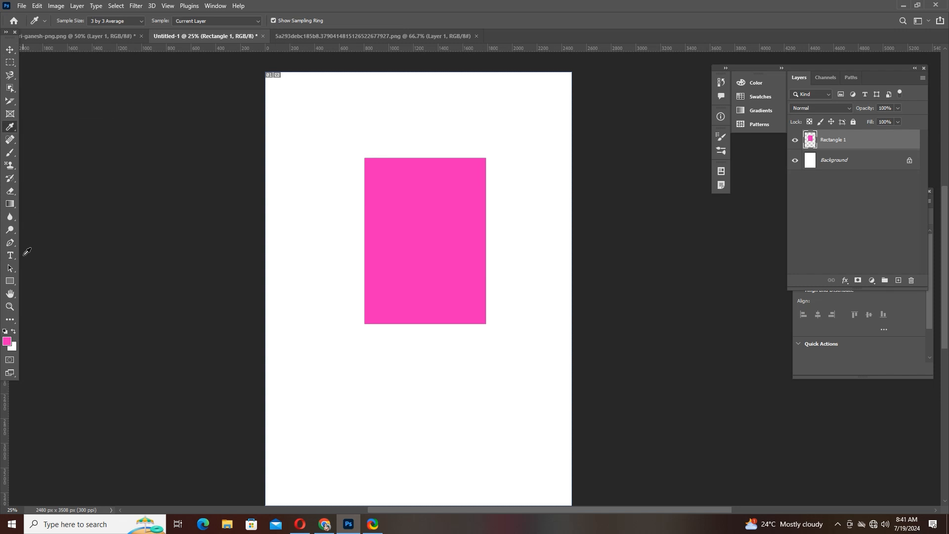
click(9, 280)
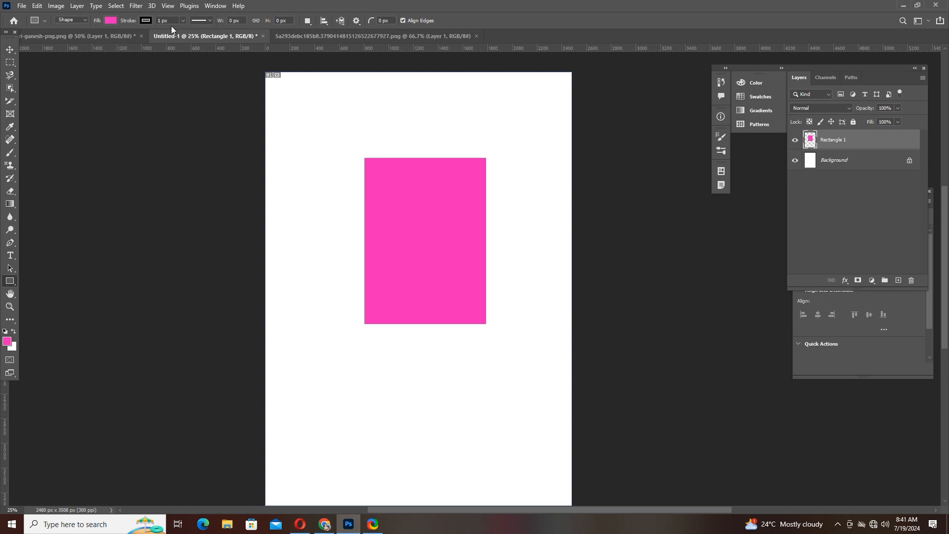
click(112, 21)
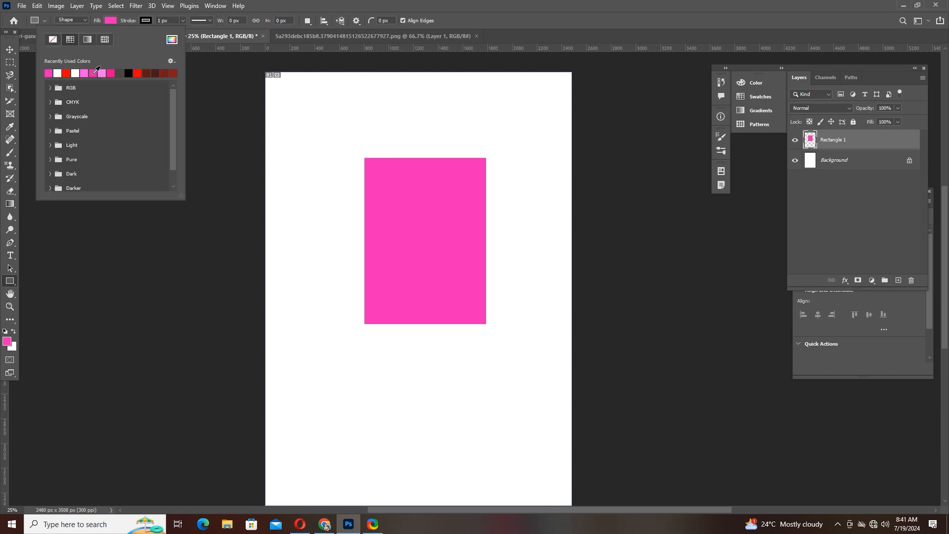
click(109, 21)
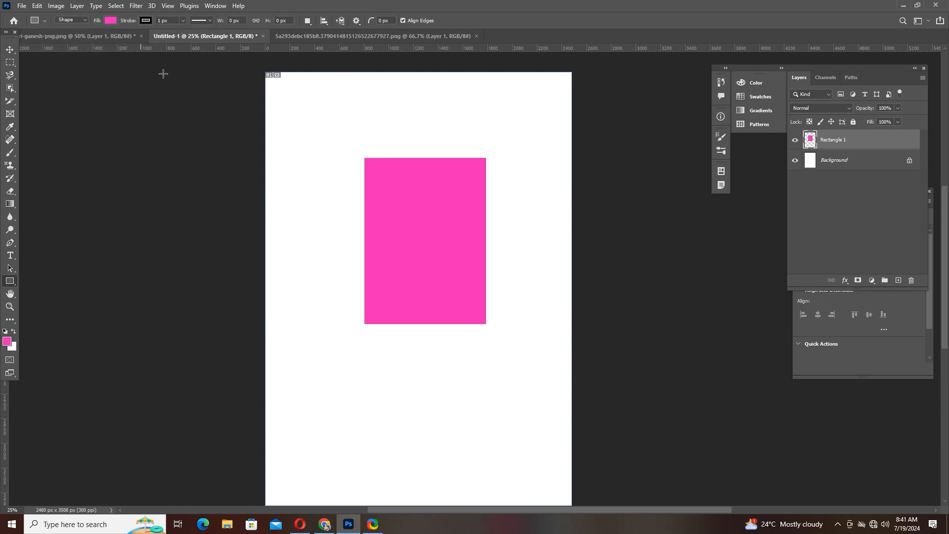
click(113, 21)
click(128, 72)
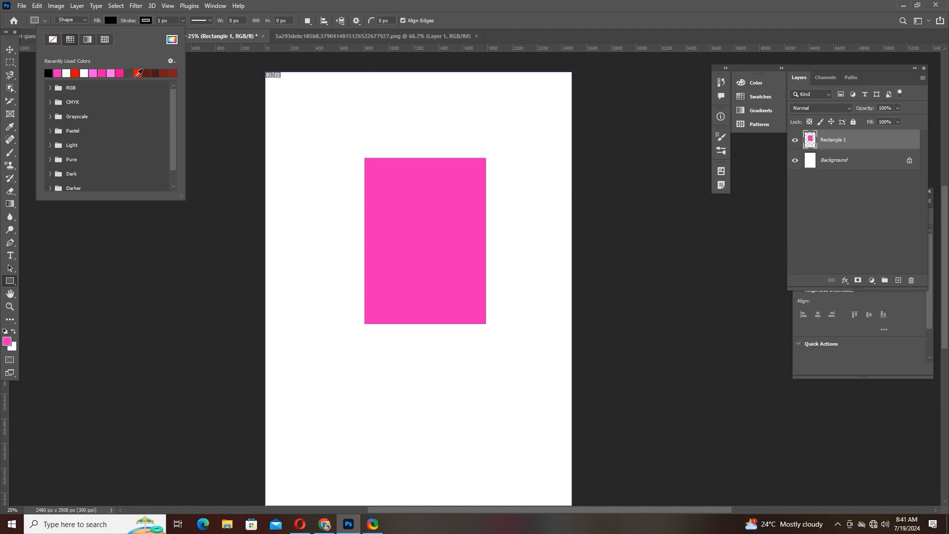
drag(295, 98, 355, 143)
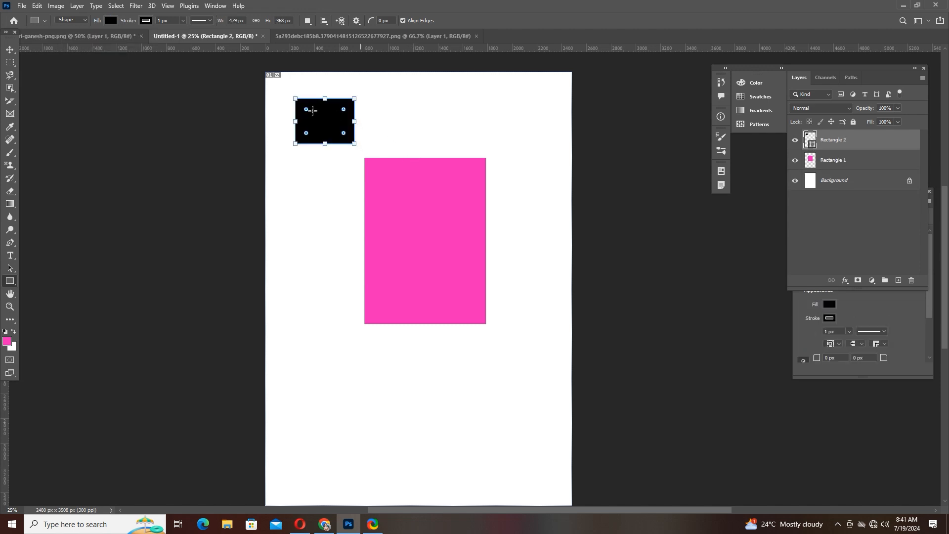
- Change the fill of the black rectangle to solid blue, 0000ff
click(110, 20)
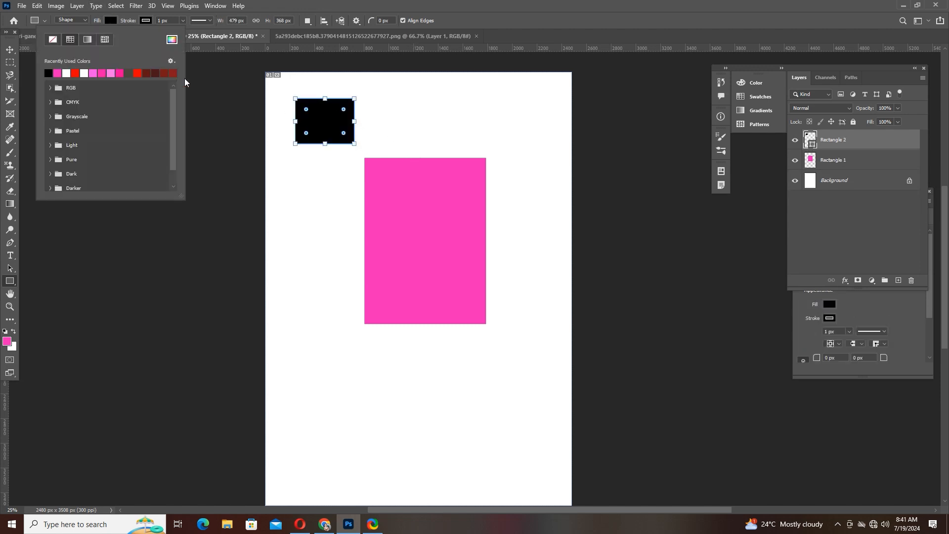
click(93, 41)
click(171, 41)
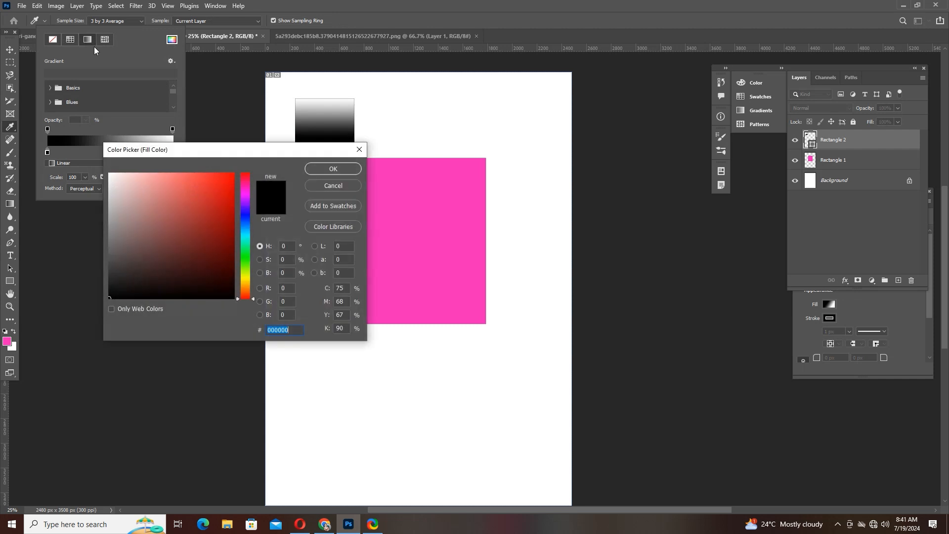
click(246, 216)
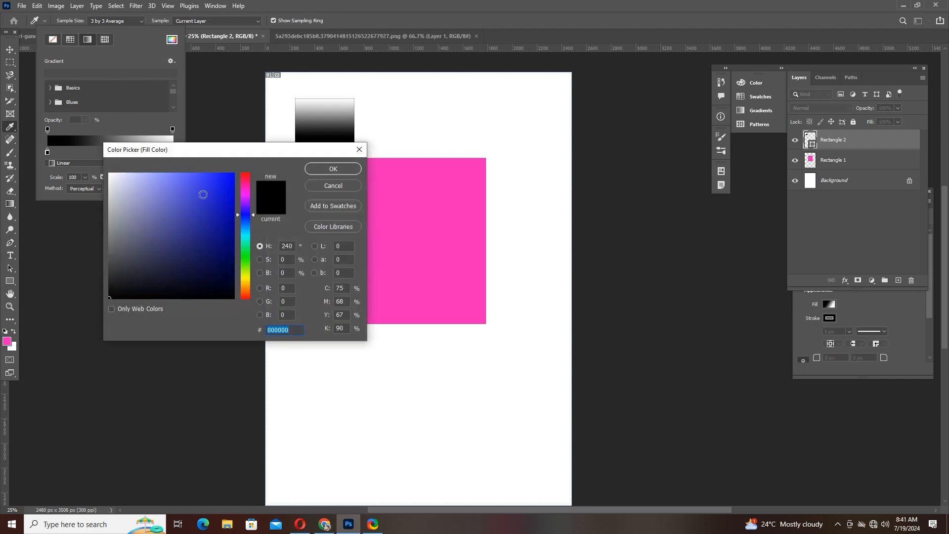
drag(205, 188, 277, 168)
click(332, 169)
- Draw a second rectangle about 735 × 372 px above the pink one and set its fill to yellow, fff000
mouse_move(424, 105)
mouse_down()
mouse_move(475, 142)
mouse_move(515, 151)
mouse_up()
click(111, 21)
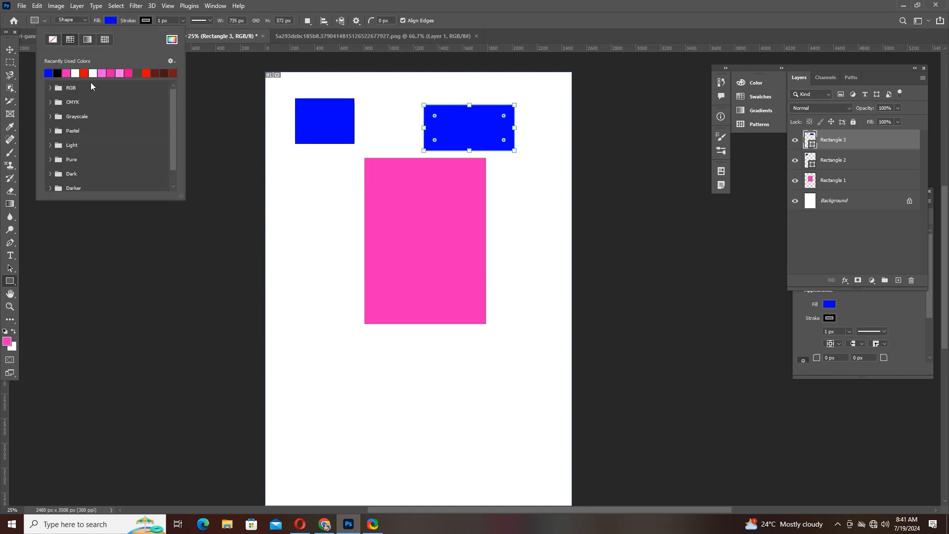
click(170, 40)
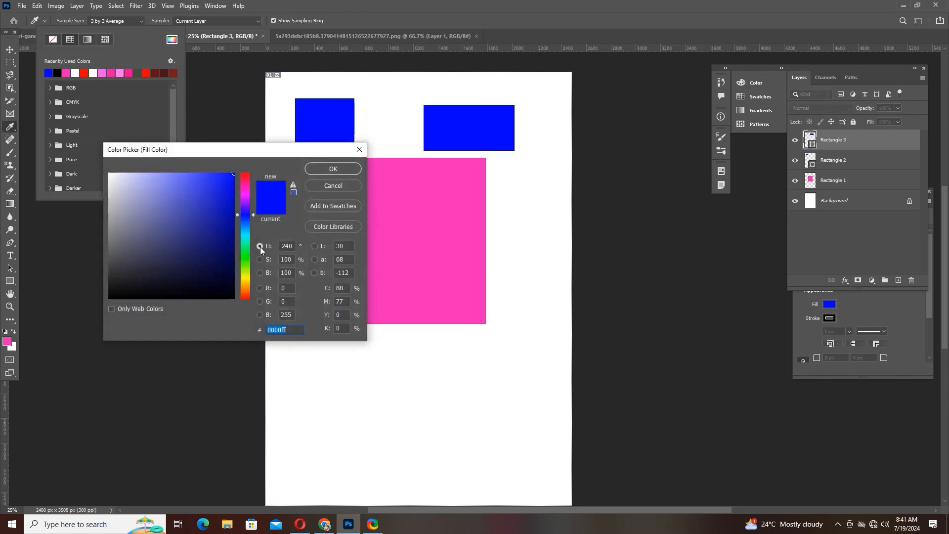
click(244, 279)
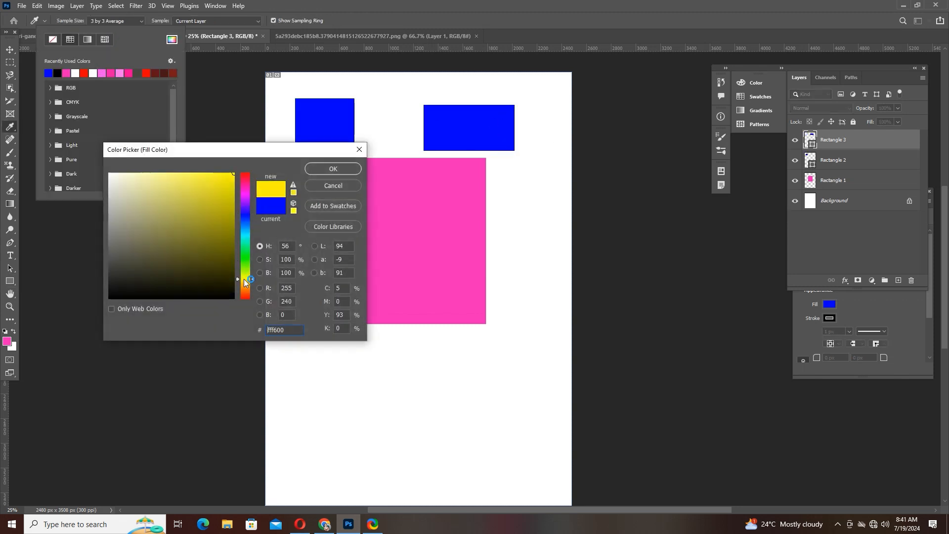
click(336, 171)
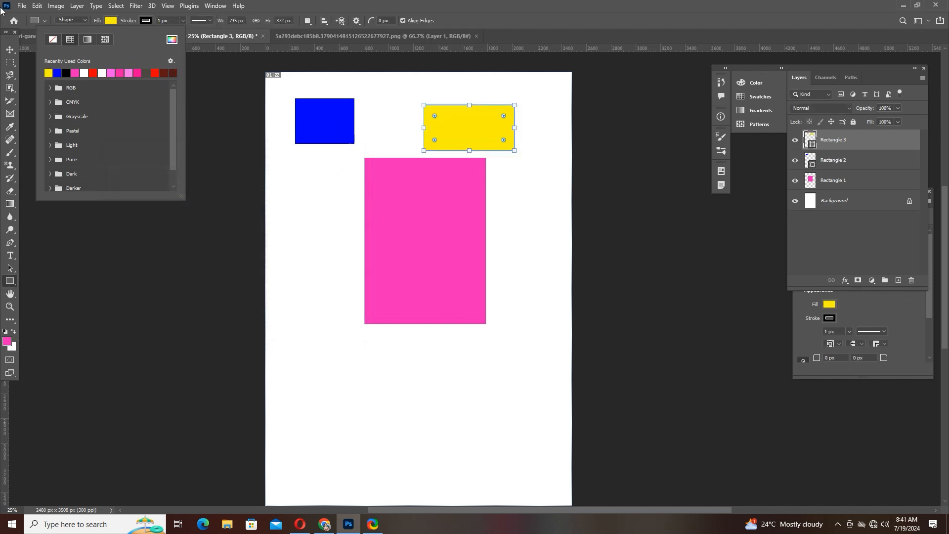
click(10, 50)
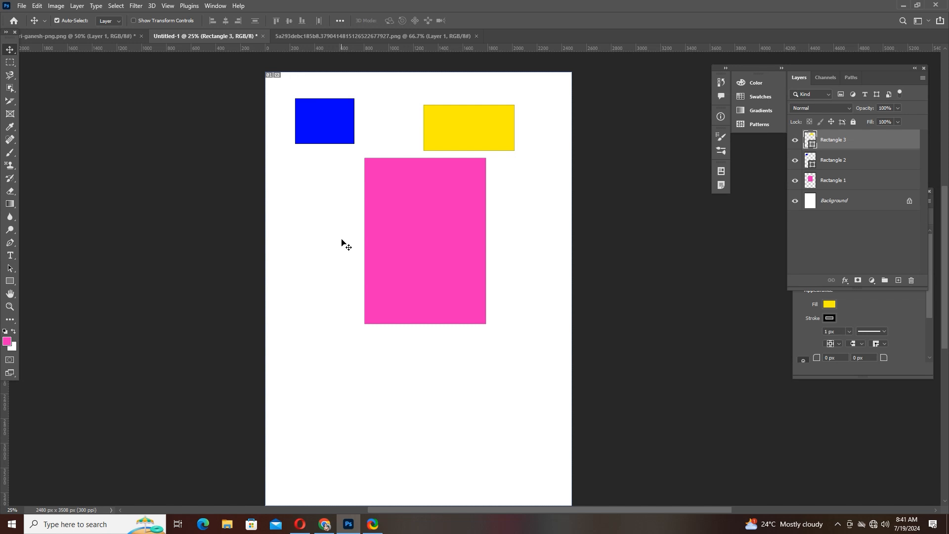
- Sample the blue, yellow and pink rectangles in turn with the Eyedropper tool, using the Current Layer sample setting
click(10, 127)
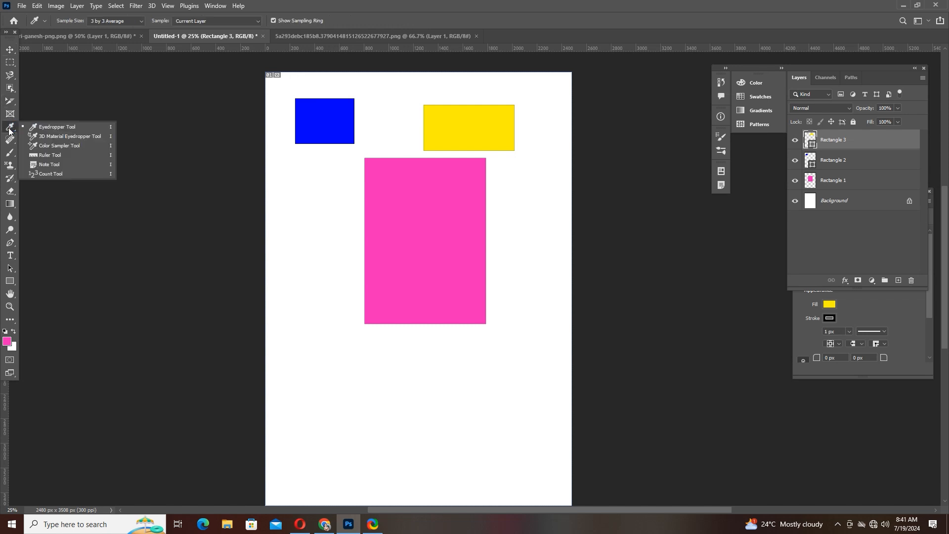
click(59, 127)
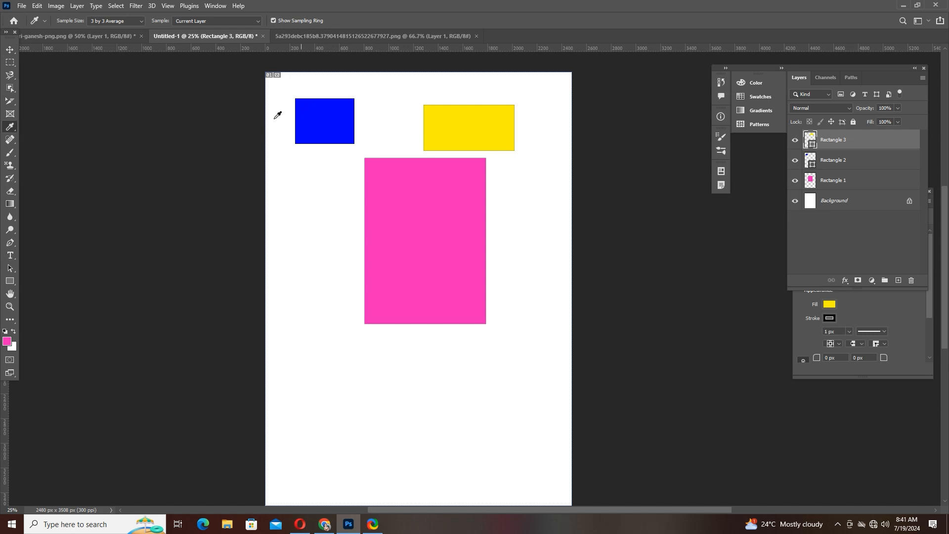
click(334, 114)
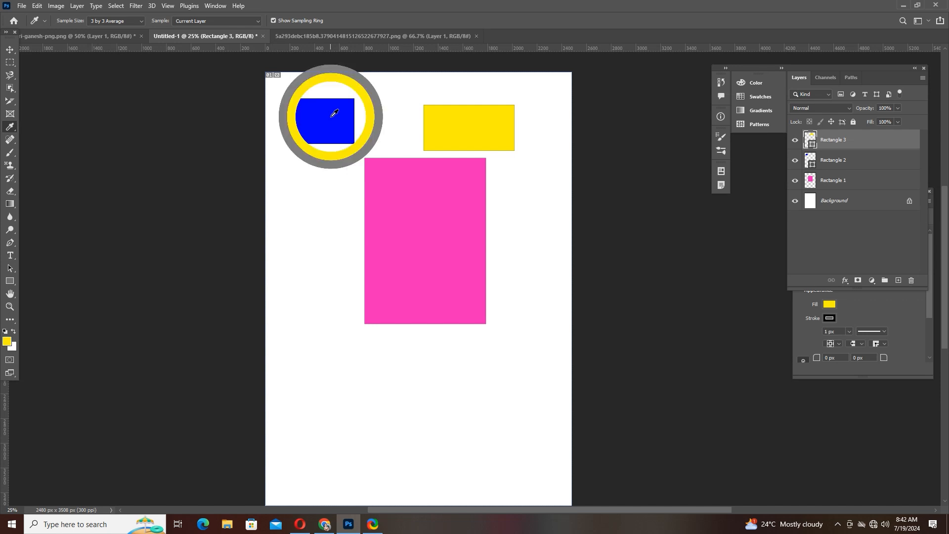
click(334, 113)
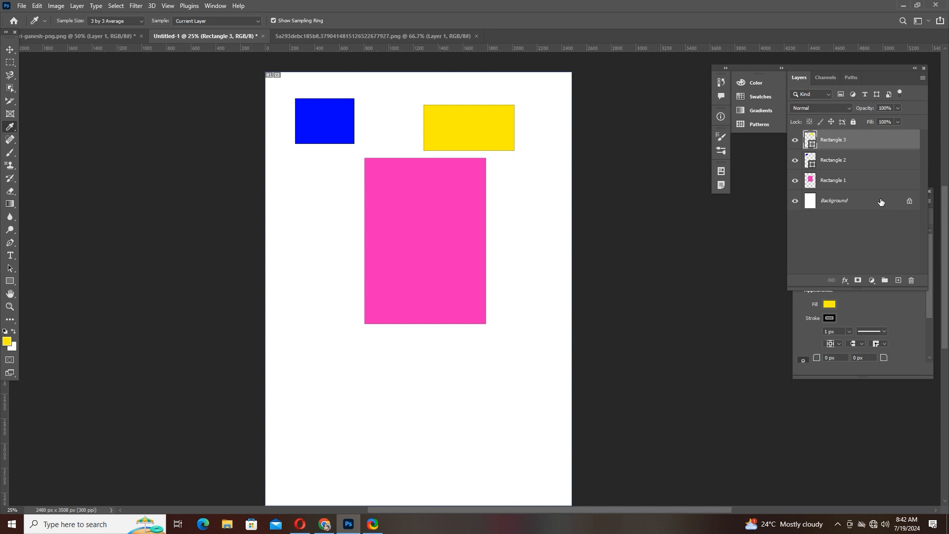
click(442, 130)
click(420, 217)
- Swap the foreground and background colours and sample the blue, yellow and pink rectangles again with the Eyedropper tool
right_click(18, 132)
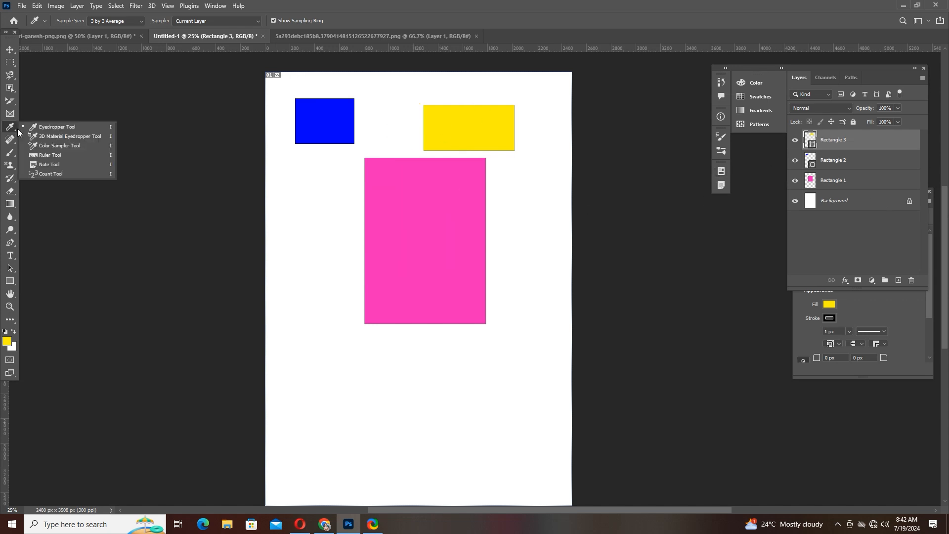
click(55, 130)
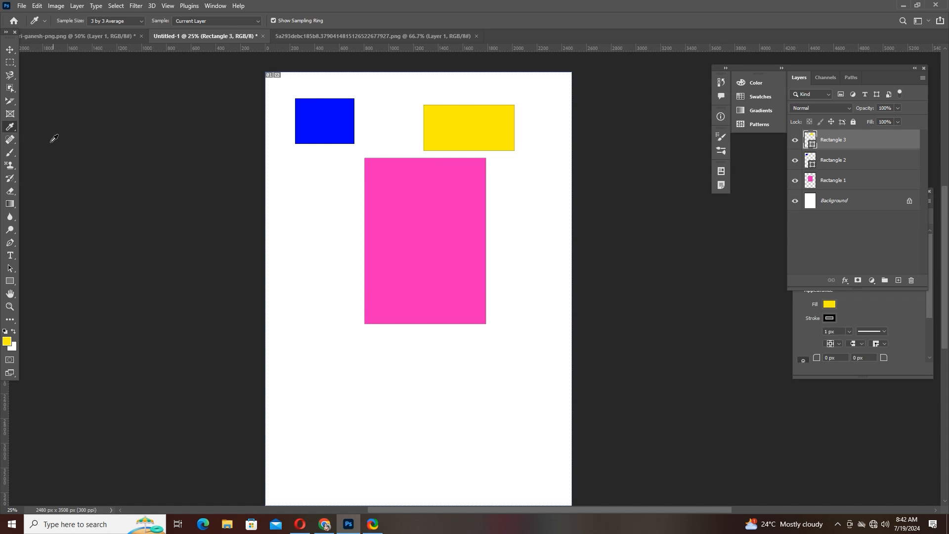
click(296, 204)
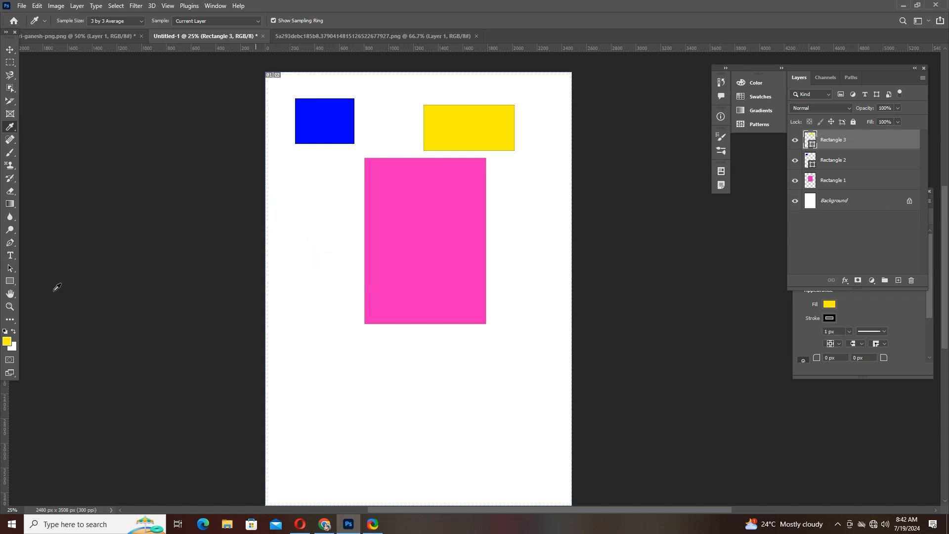
click(14, 332)
click(319, 113)
click(319, 113)
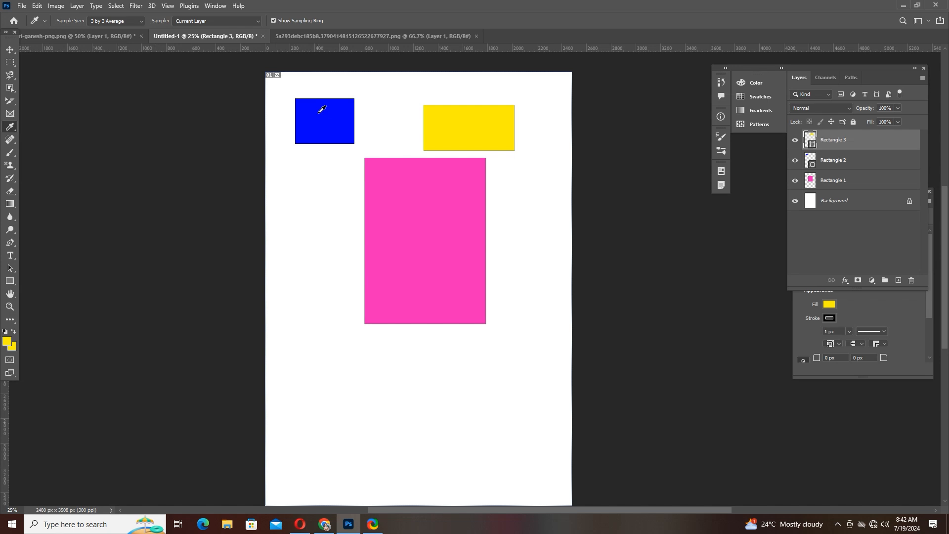
click(443, 113)
click(443, 112)
click(390, 226)
click(402, 227)
- Sample colours from the Ganesh image's halo with the Eyedropper tool and move the Ganesh layer lower and further left on its canvas
click(311, 35)
click(39, 36)
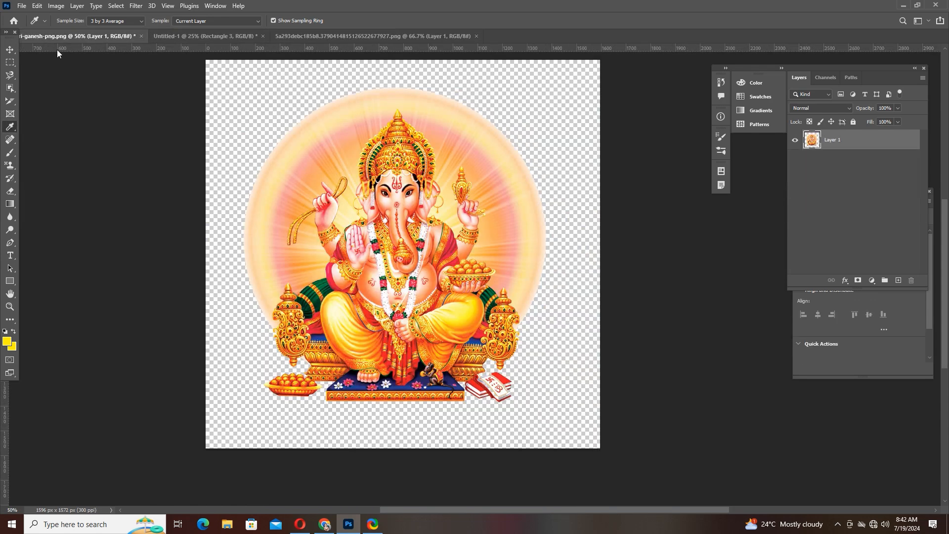
click(365, 156)
click(384, 151)
click(9, 50)
drag(443, 214, 412, 213)
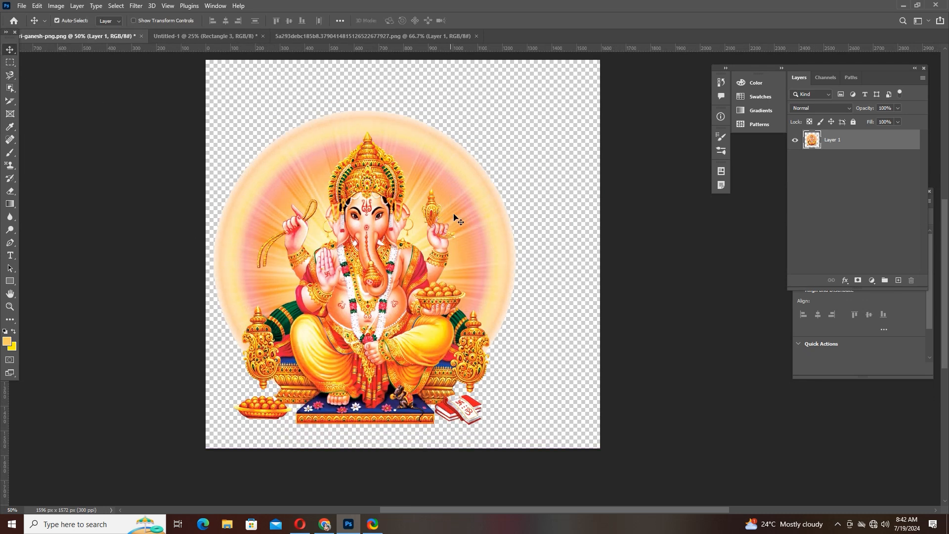
- Delete all three coloured rectangle layers from the Untitled-1 document, leaving only its Background
click(184, 36)
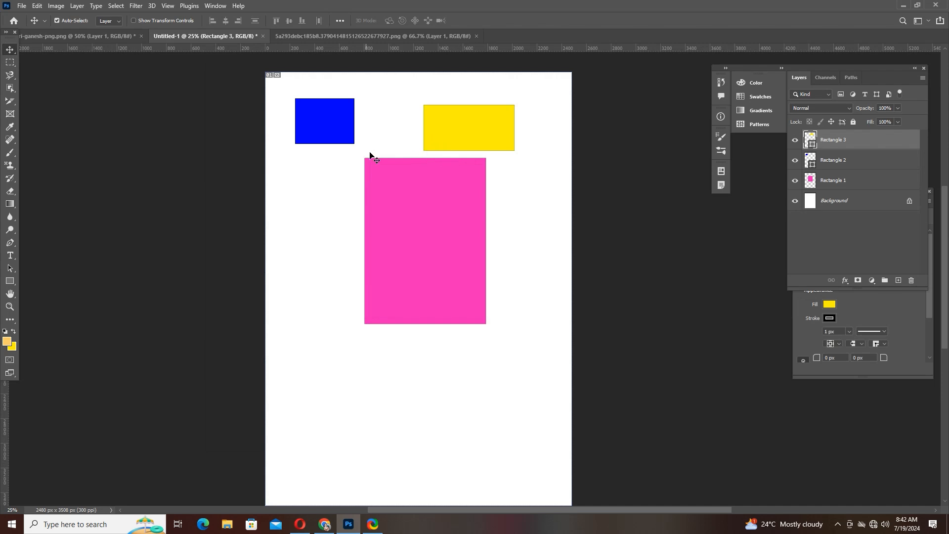
shift+click(834, 182)
key(Delete)
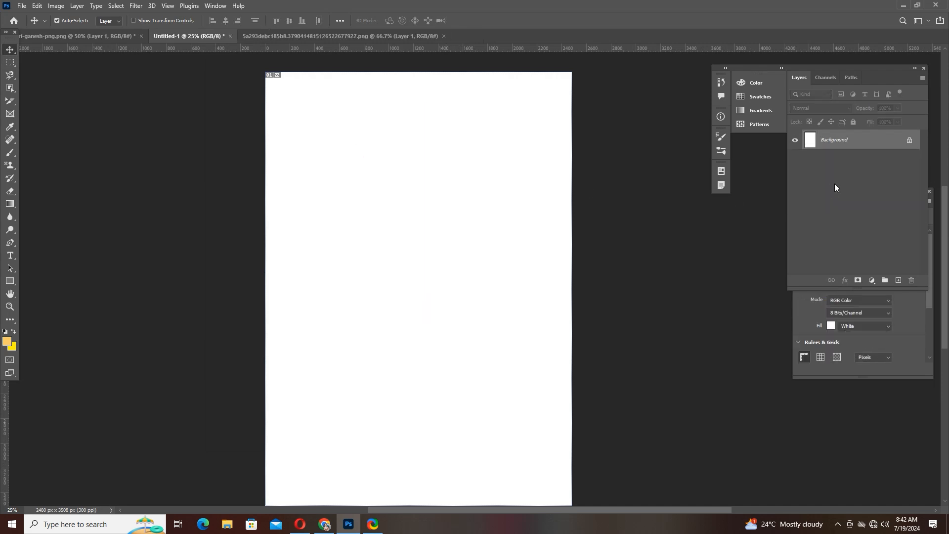
- Open the 11.jpg album sheet from the Primer 12 36 psds folder on drive H: and close it again
click(22, 6)
click(30, 26)
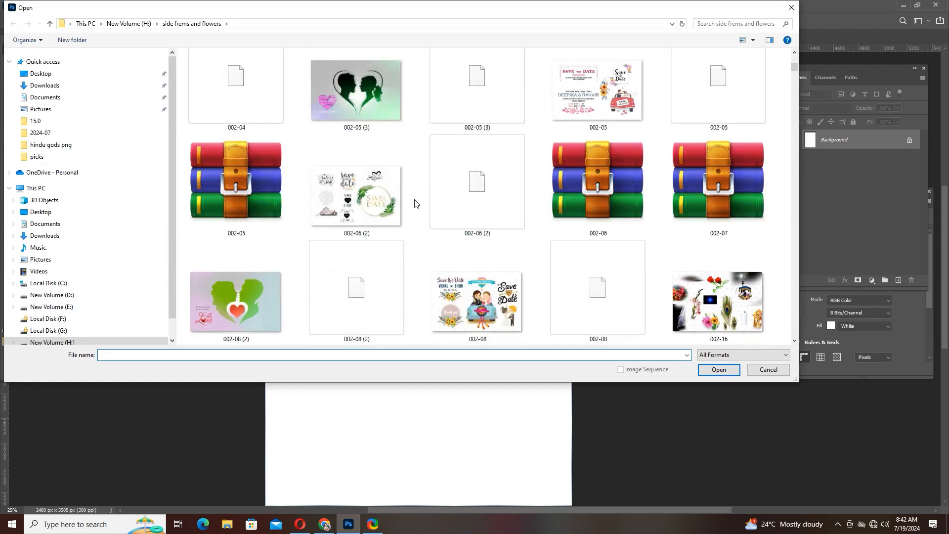
scroll(415, 203, down, 15)
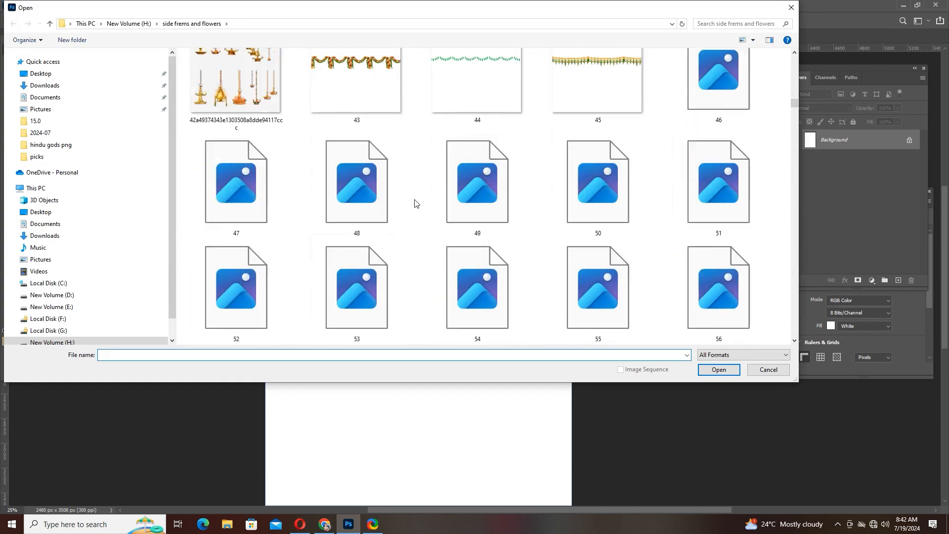
click(50, 23)
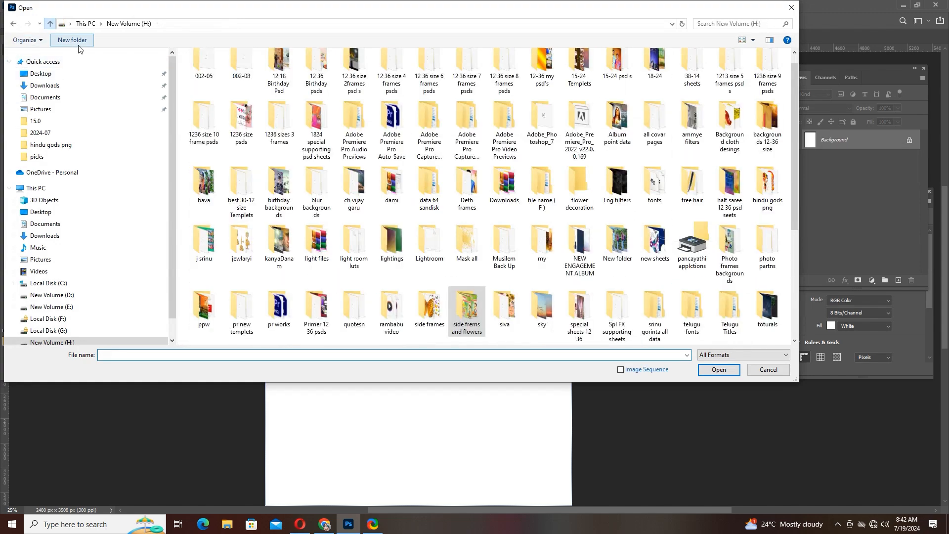
double_click(318, 129)
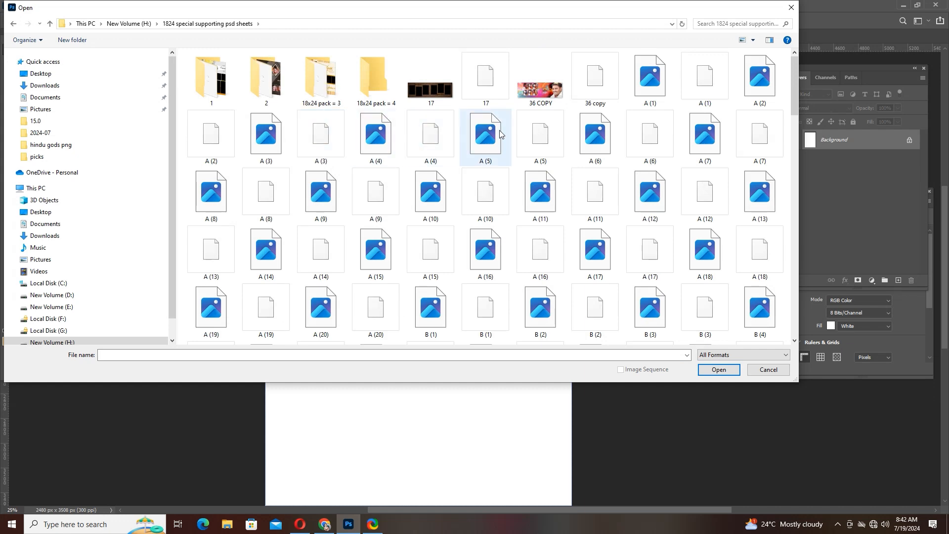
click(14, 24)
scroll(255, 198, down, 5)
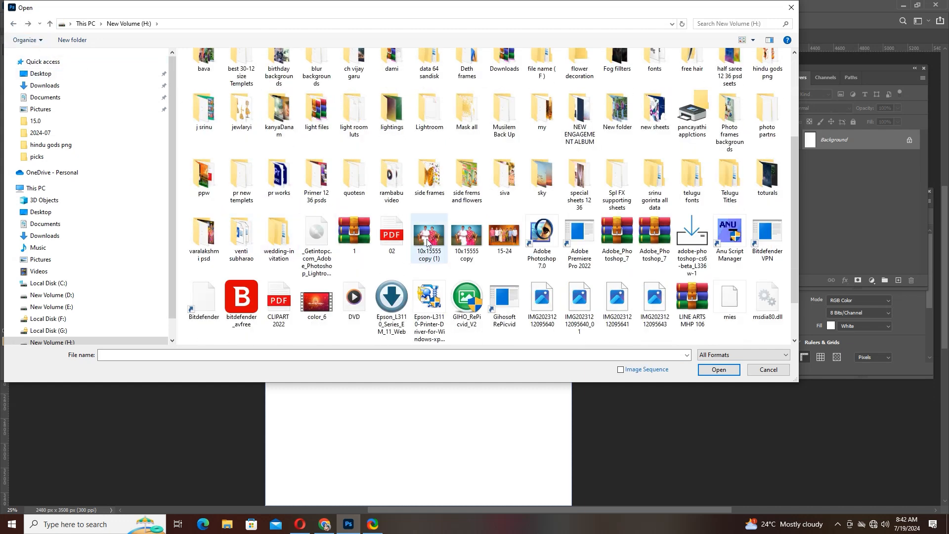
click(277, 175)
click(312, 174)
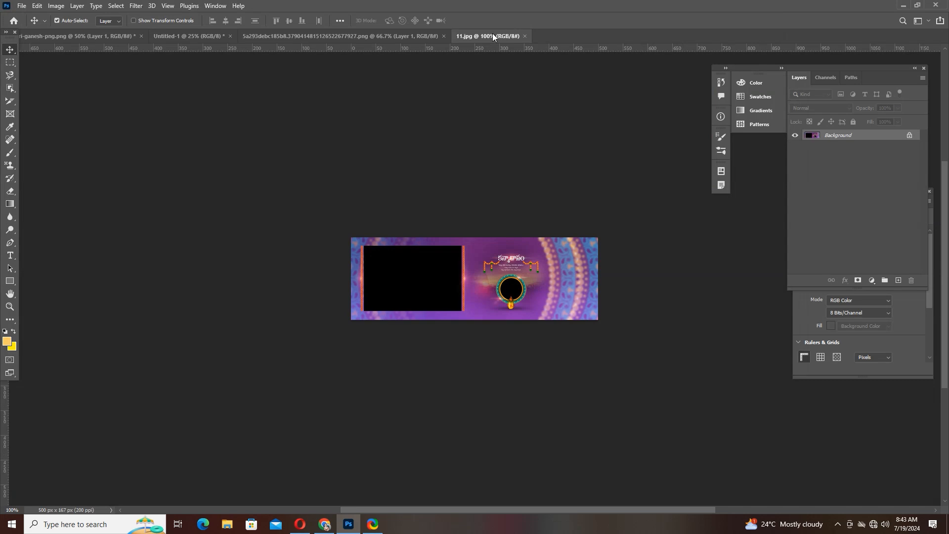
click(525, 36)
- Browse the side frames folder on drive H: for a colourful image to open
click(22, 6)
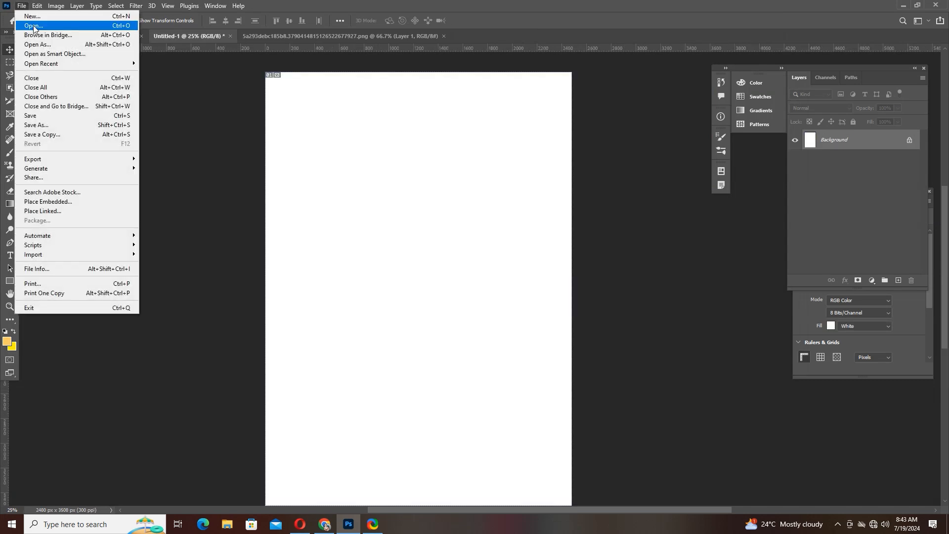
click(34, 26)
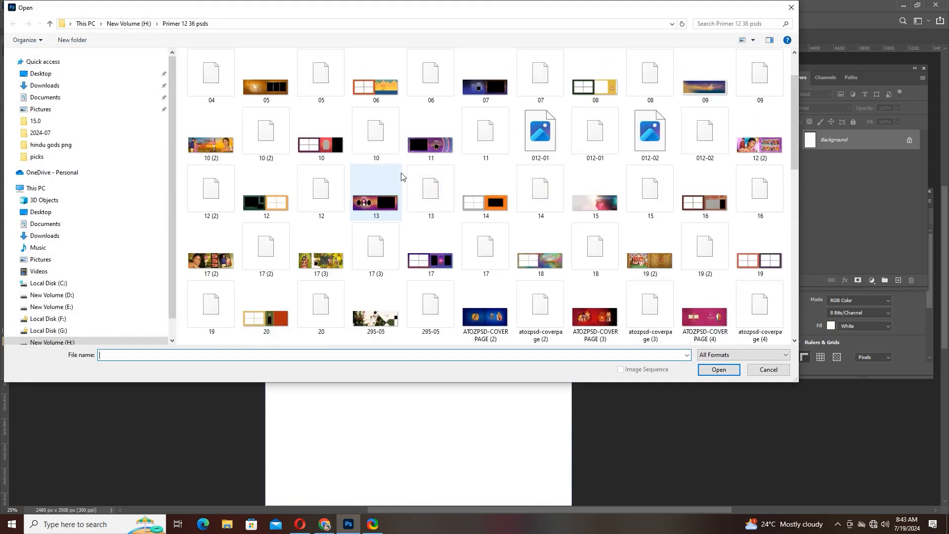
click(49, 23)
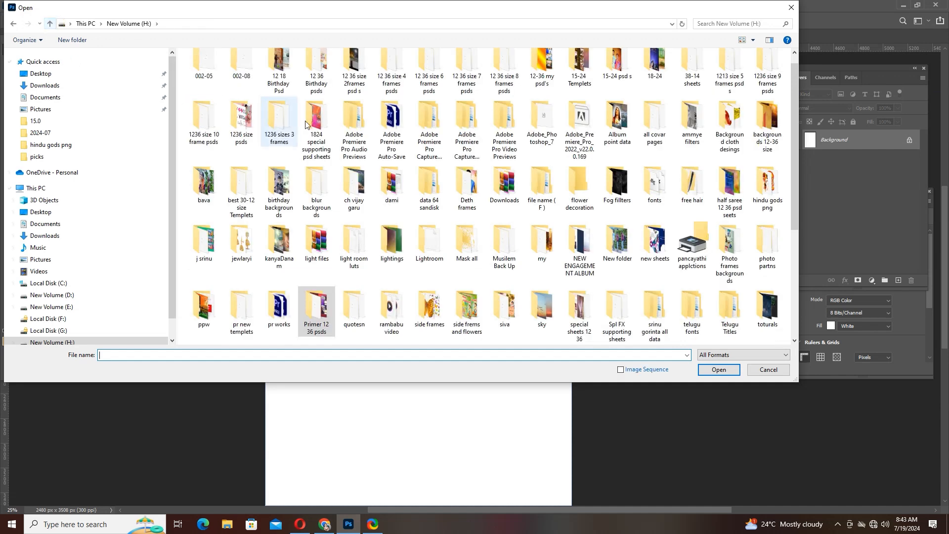
click(290, 118)
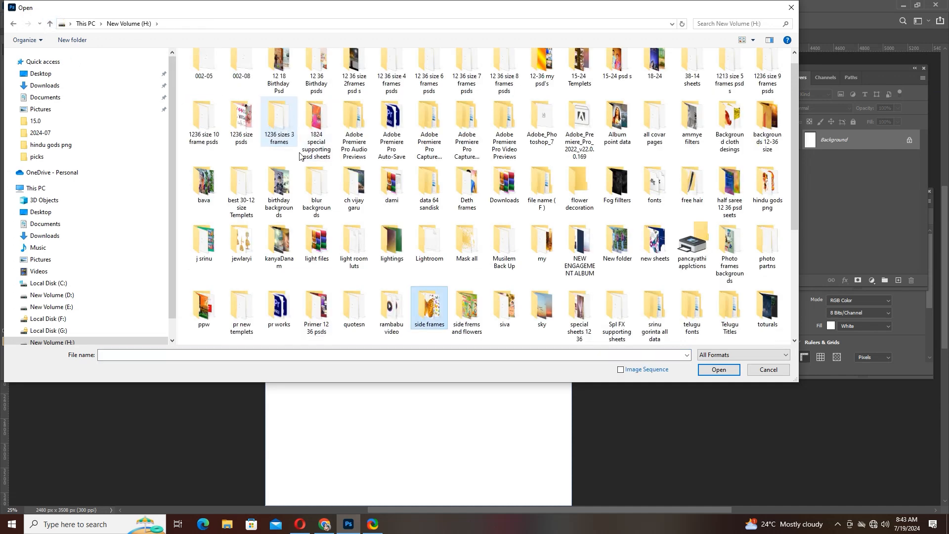
double_click(427, 308)
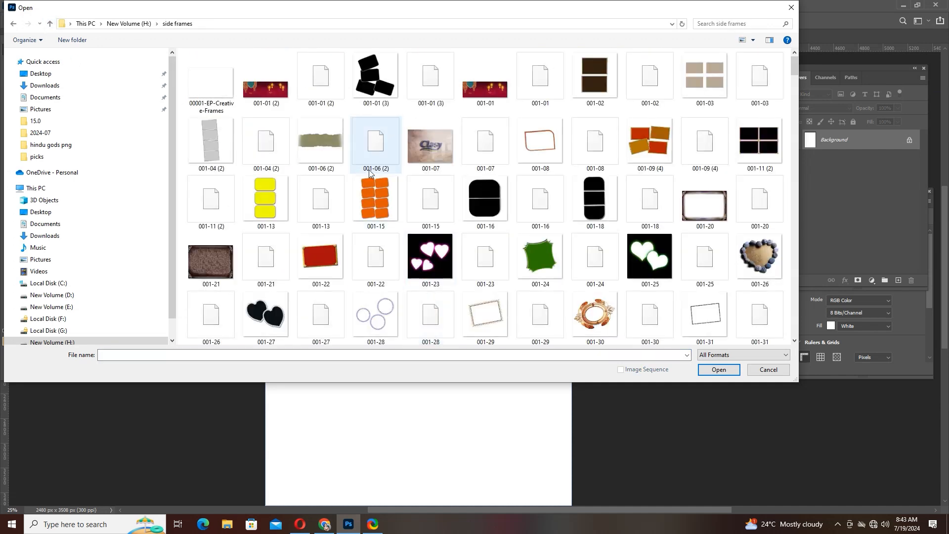
scroll(427, 308, down, 3)
scroll(371, 175, down, 2)
scroll(372, 176, down, 4)
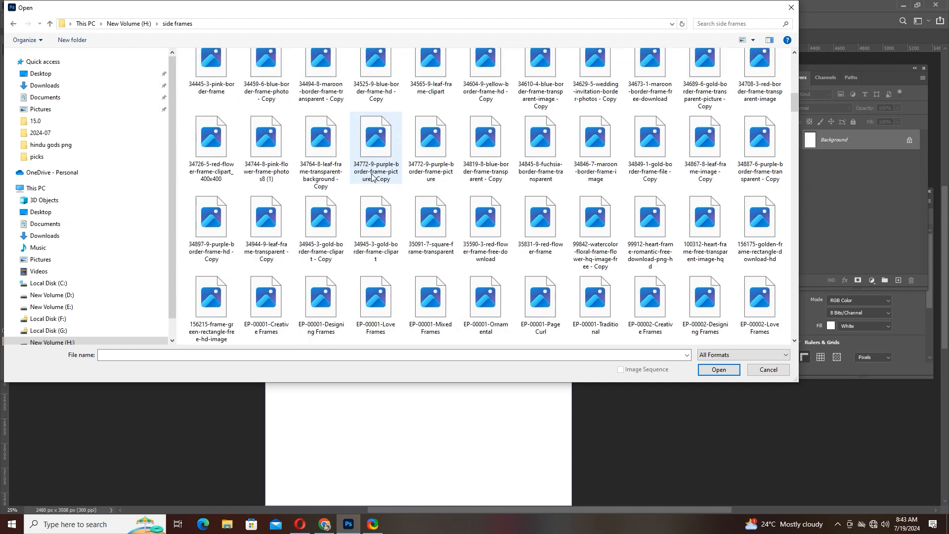
scroll(371, 175, down, 10)
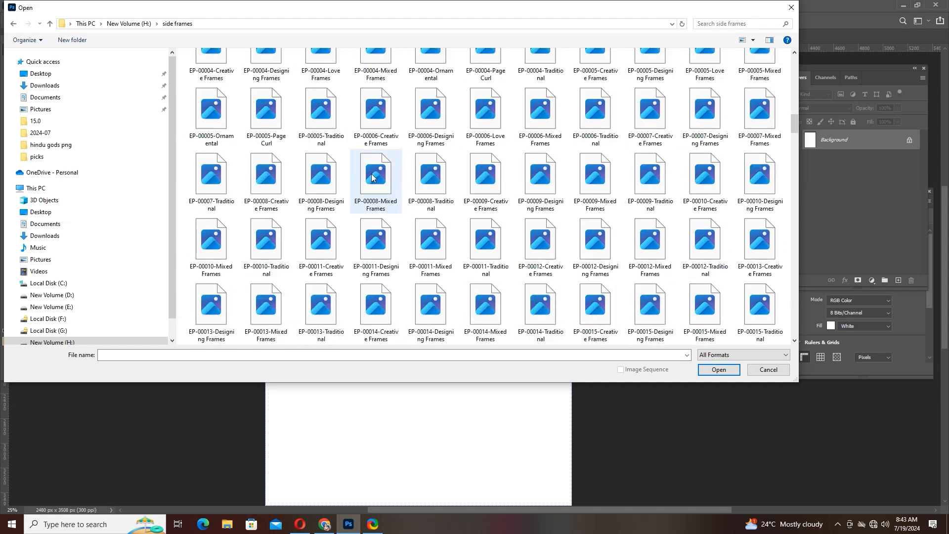
scroll(366, 163, down, 5)
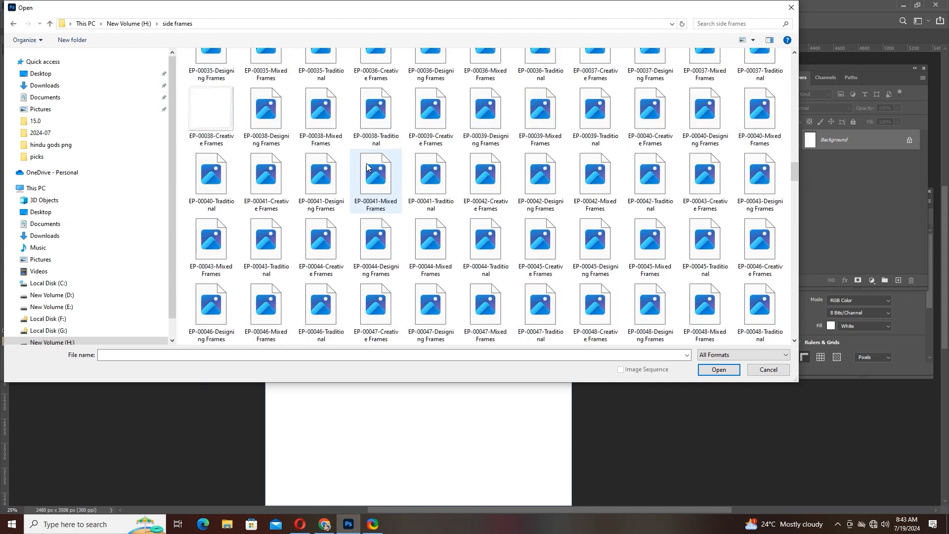
scroll(366, 163, down, 4)
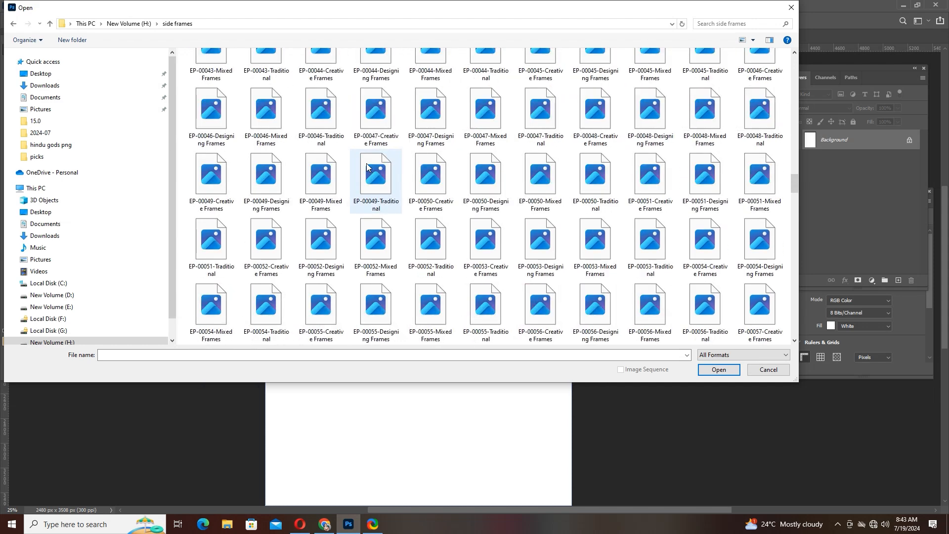
- Open the tall portrait of the girl in the blue sari from the Deth frames folder and unlock its Background layer
click(13, 23)
double_click(473, 182)
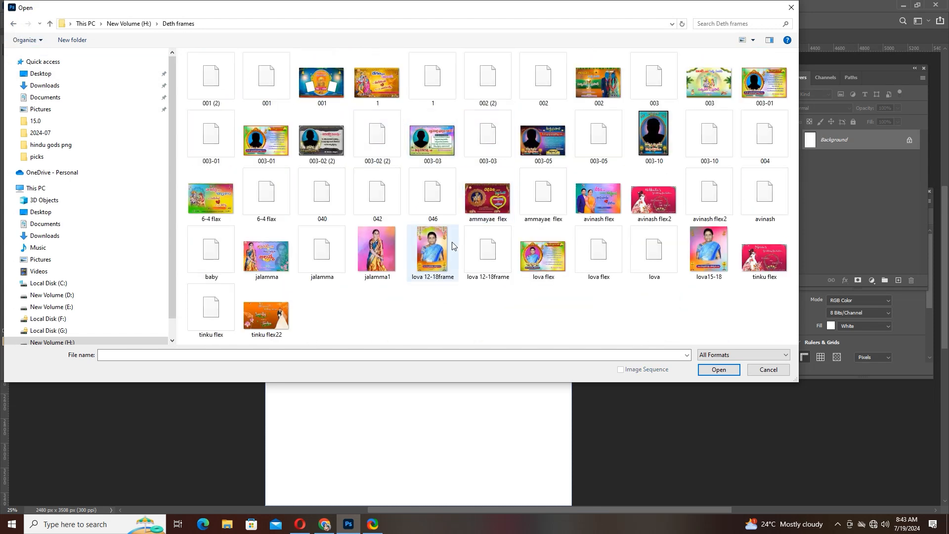
click(398, 262)
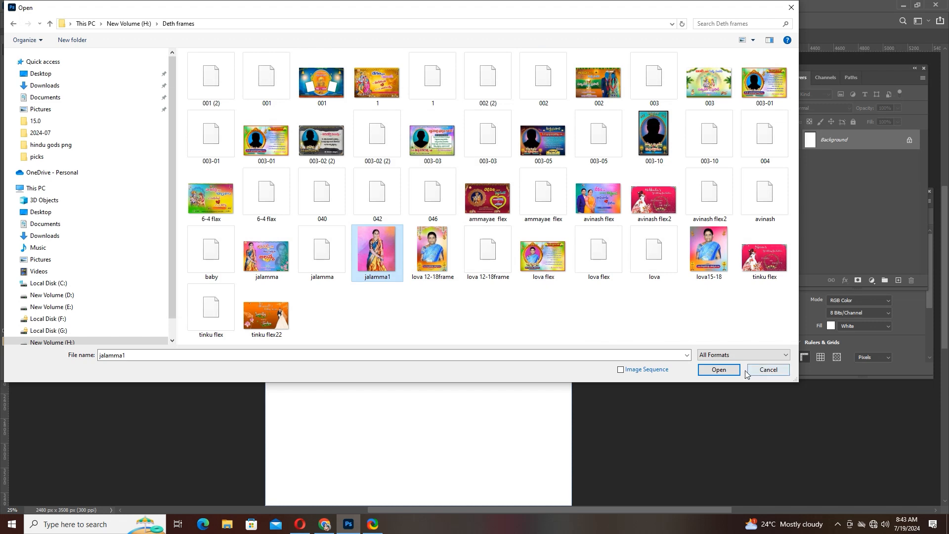
click(719, 371)
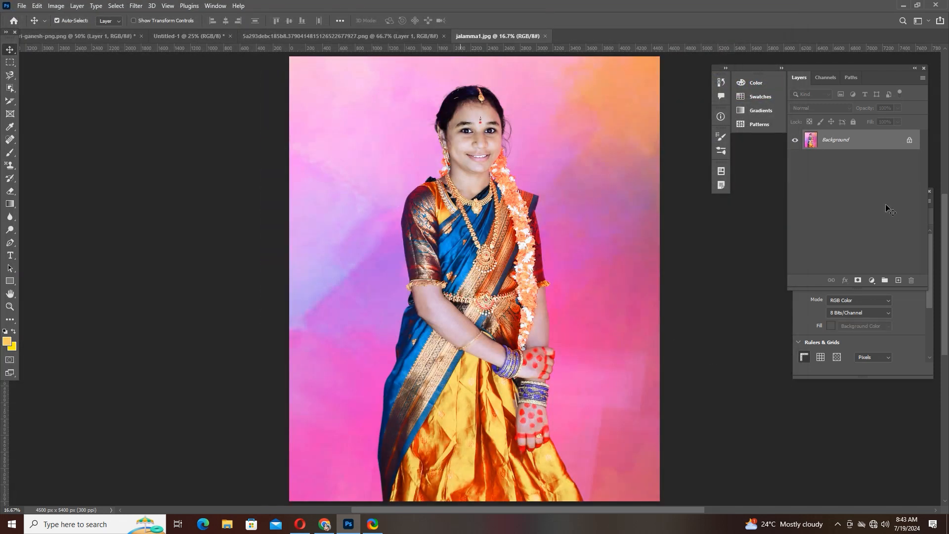
click(908, 143)
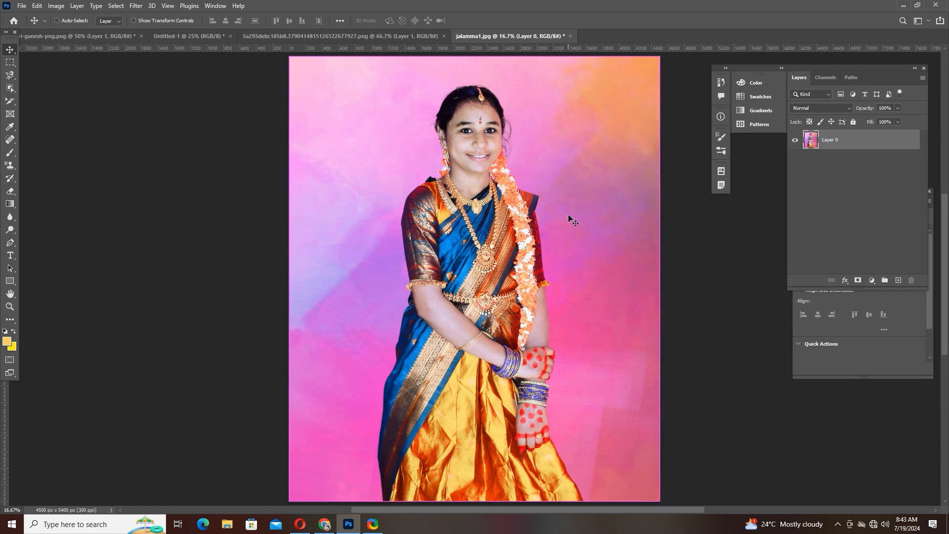
- Sample the blue silk of the sari as the foreground colour with the Eyedropper tool and accept it in the Color Picker
scroll(568, 214, up, 1)
scroll(568, 217, up, 1)
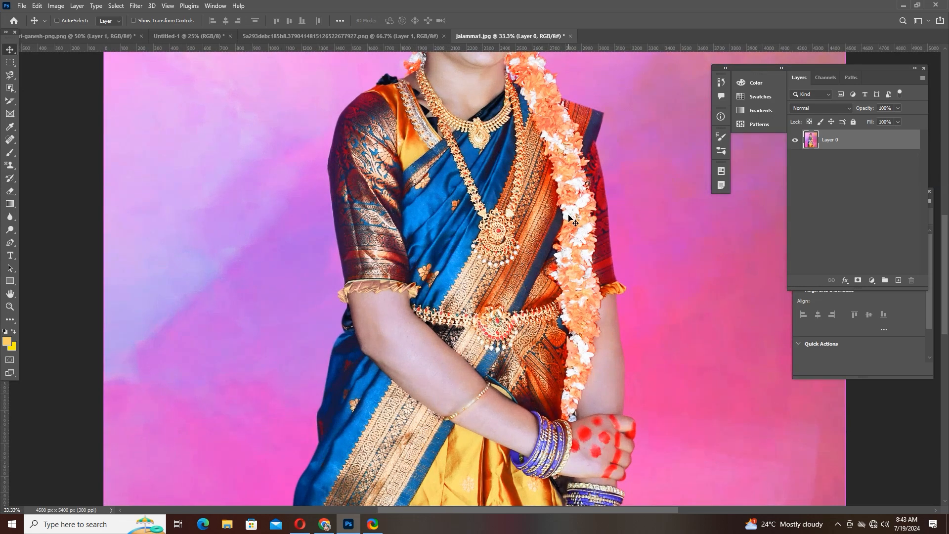
key(ctrl+plus)
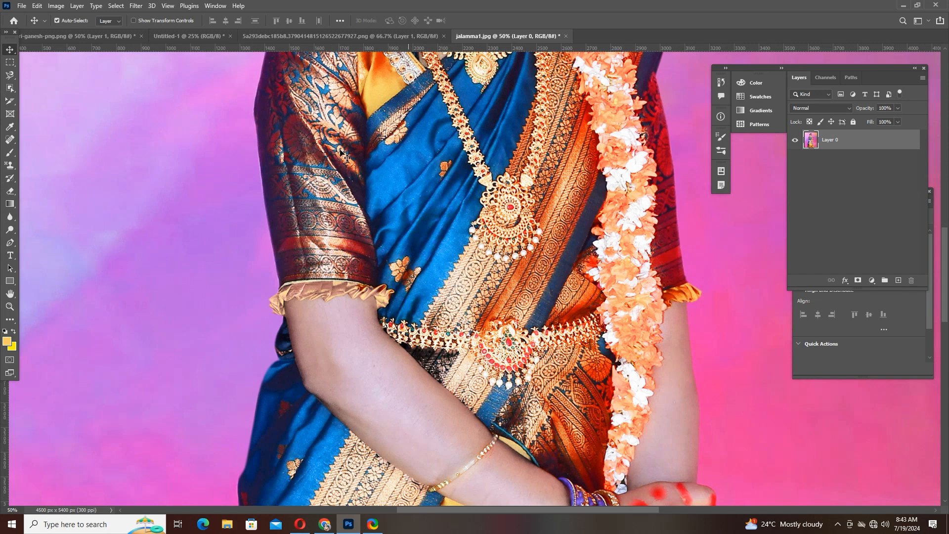
click(15, 133)
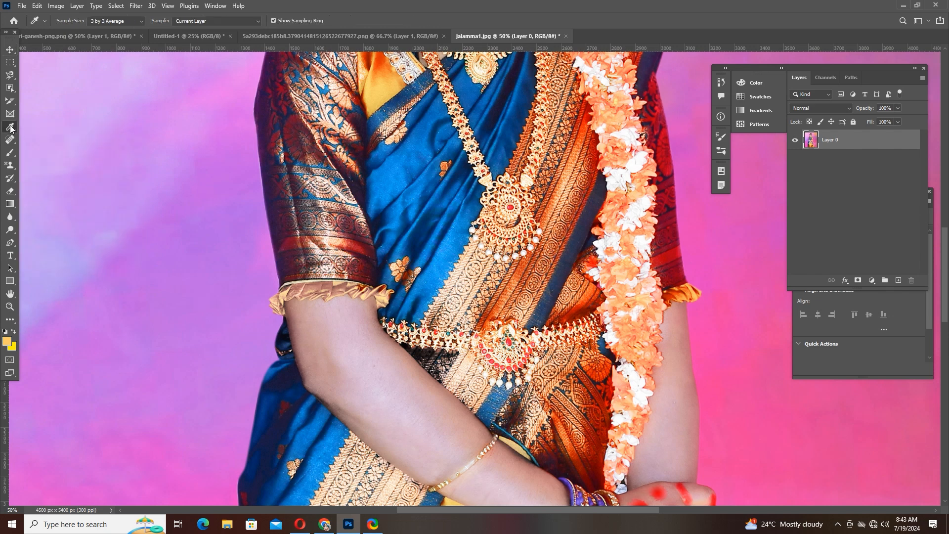
click(72, 129)
click(404, 157)
click(9, 341)
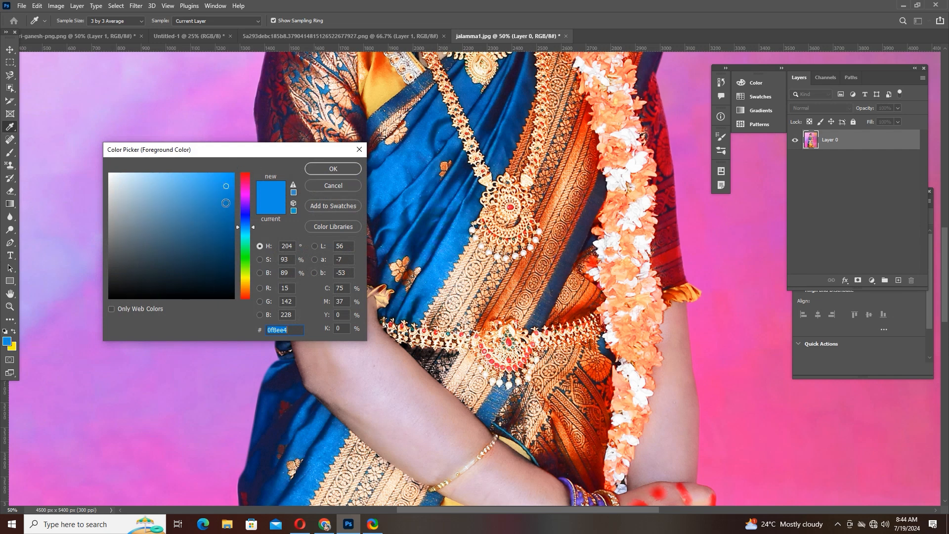
click(346, 169)
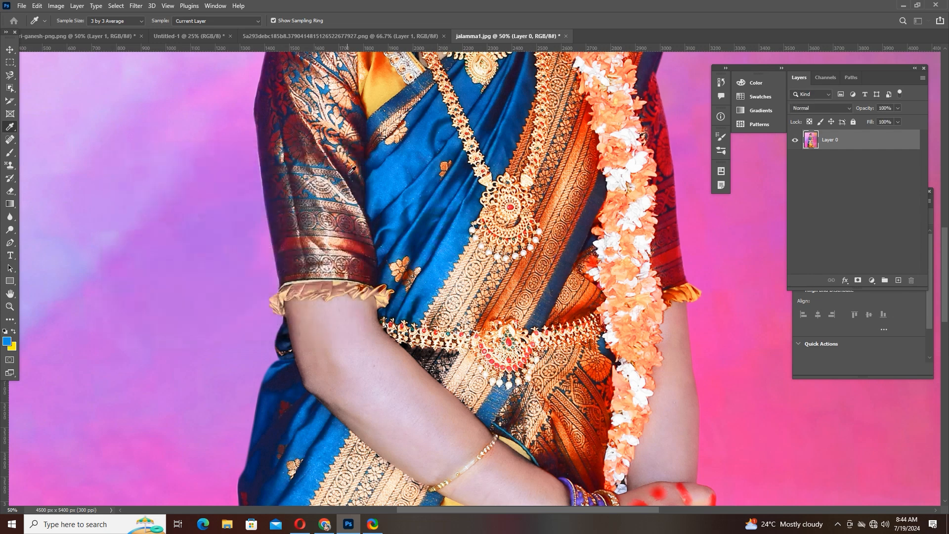
- Sample the yellow cloth and other areas of the portrait with the Eyedropper tool, checking the foreground colour in the Color Picker
click(388, 80)
click(7, 341)
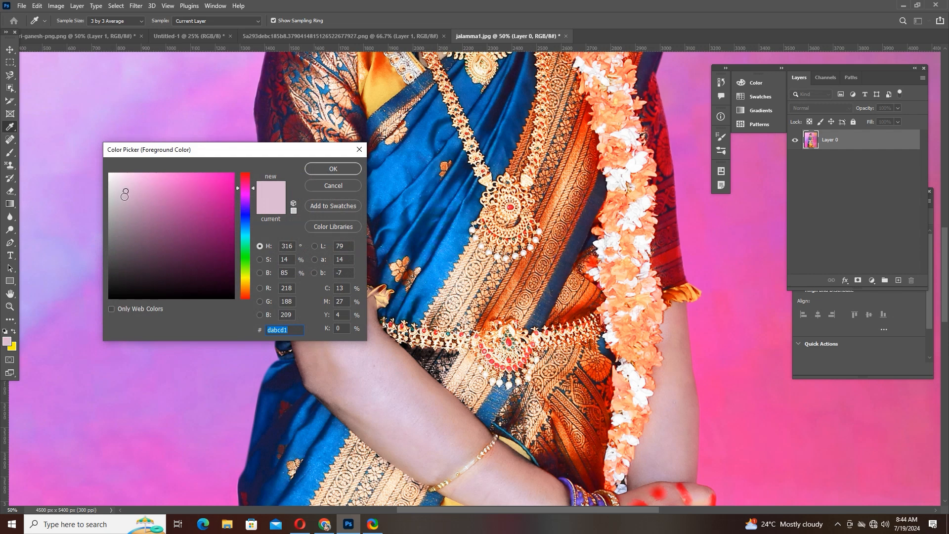
click(352, 169)
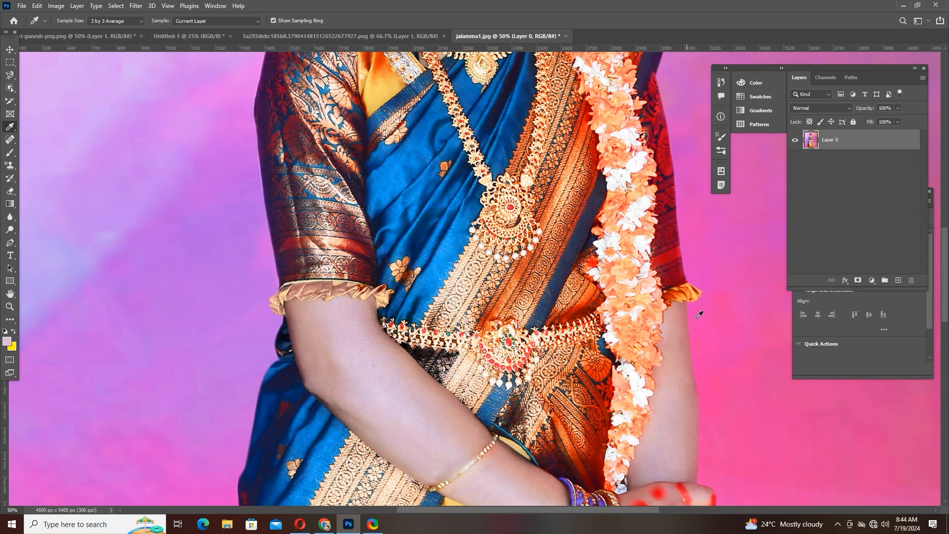
click(564, 181)
- Switch from the Eyedropper to the 3D Material Eyedropper tool
right_click(8, 127)
click(8, 128)
right_click(8, 127)
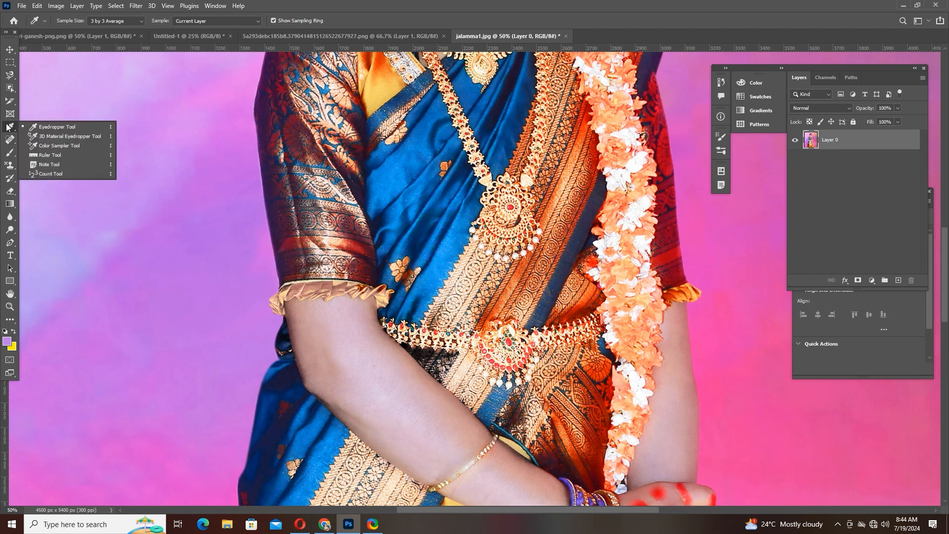
click(59, 138)
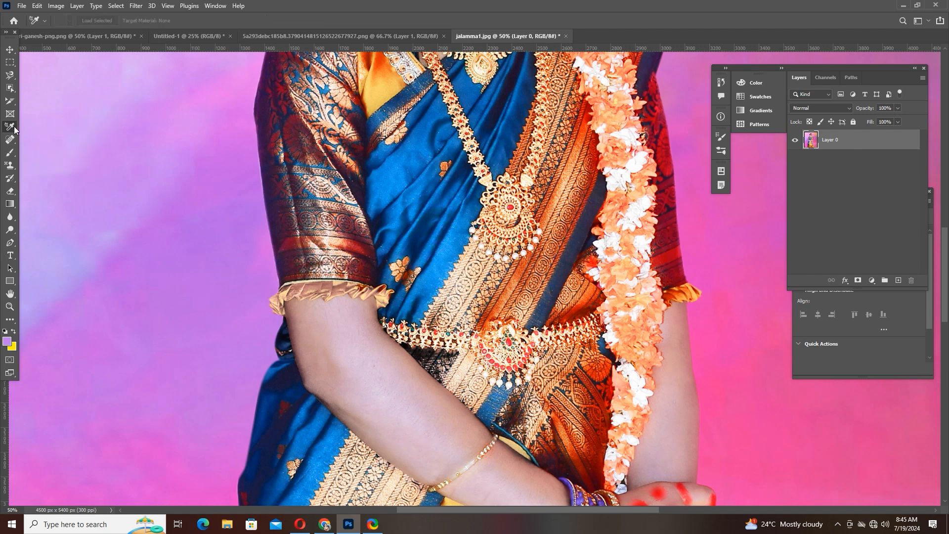
- Place a sample point on the maroon sleeve with the Color Sampler tool and undo it
right_click(14, 127)
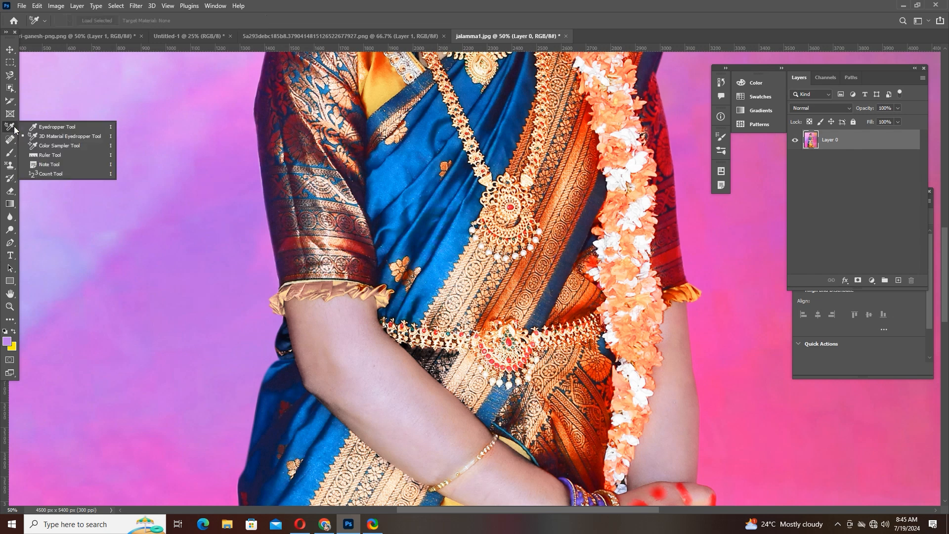
click(59, 146)
click(276, 145)
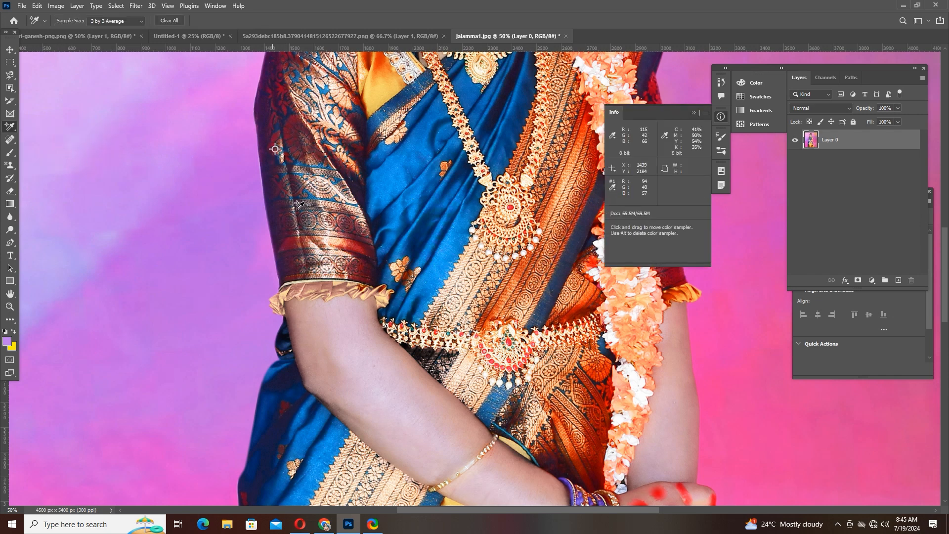
key(ctrl+z)
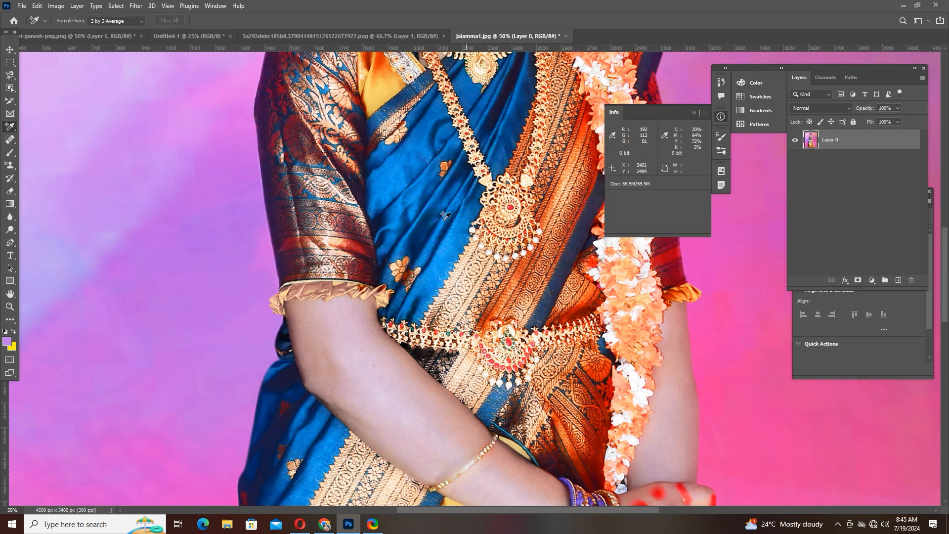
- Place two sample points on the sari's blue silk with the Color Sampler tool and undo them
click(404, 167)
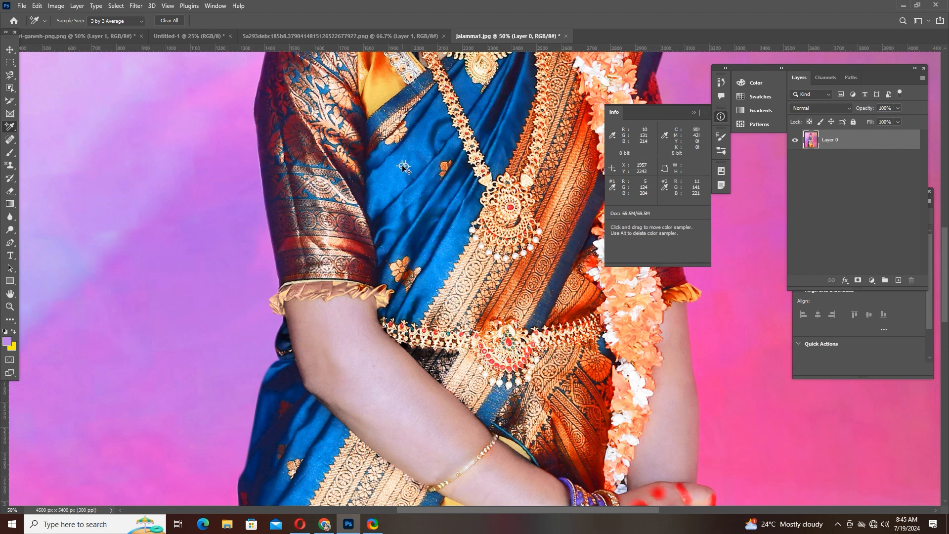
click(434, 172)
key(ctrl+z)
key(ctrl+z)
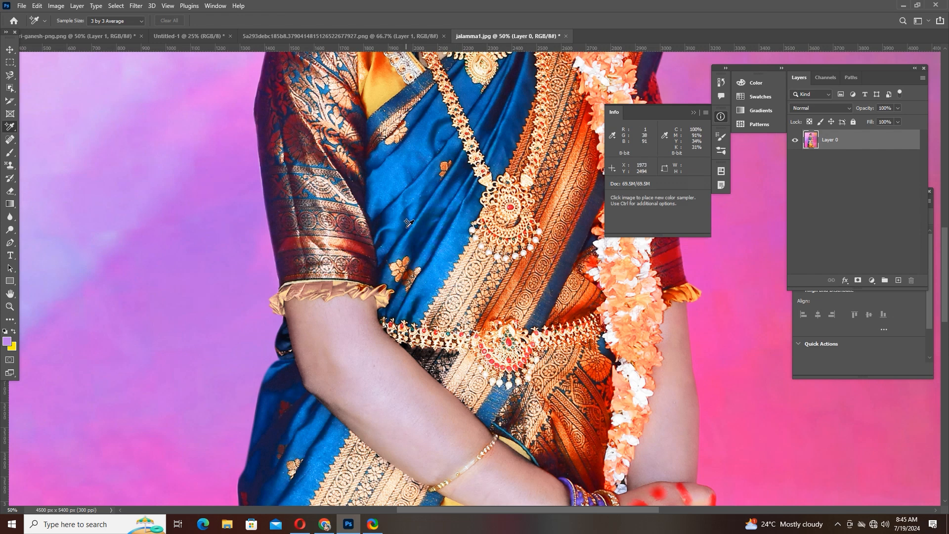
- Place one color sampler point on the sari's blue silk and another on the purple background beside the sleeve
click(386, 179)
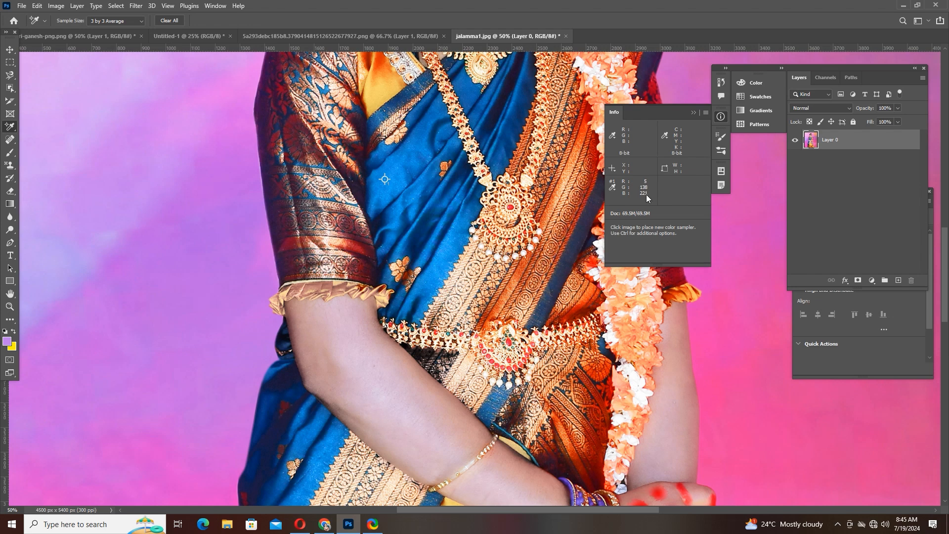
click(213, 197)
- Draw a nearly horizontal line about 652 px long across the purple background with the Ruler tool
right_click(8, 128)
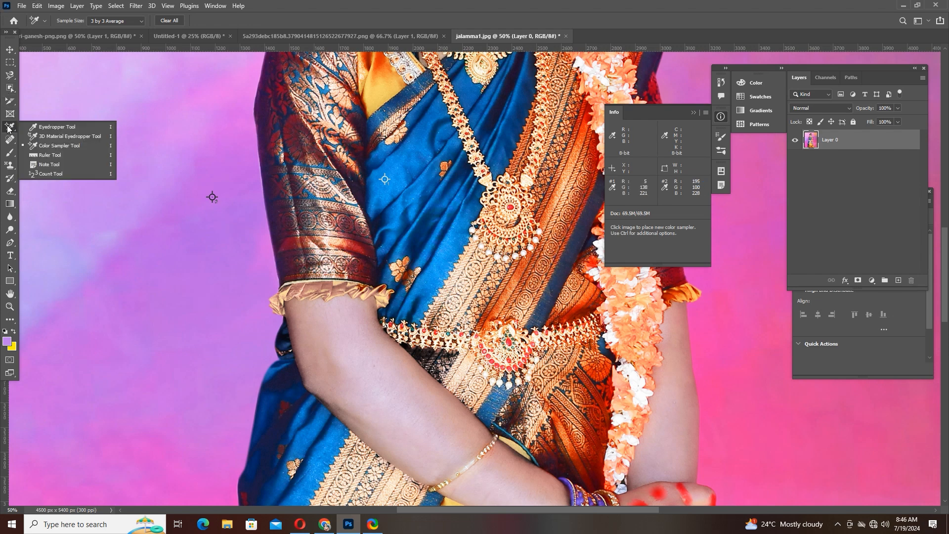
click(61, 155)
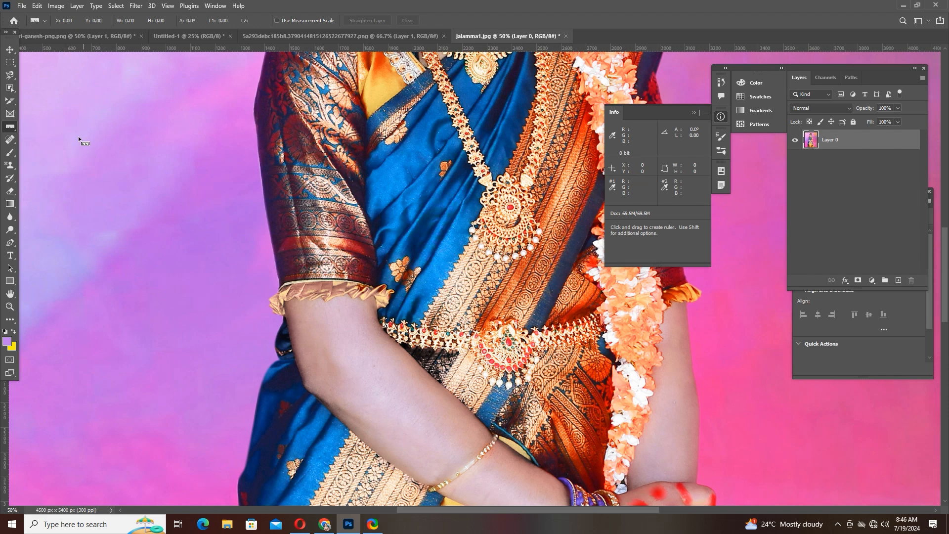
drag(75, 137, 236, 133)
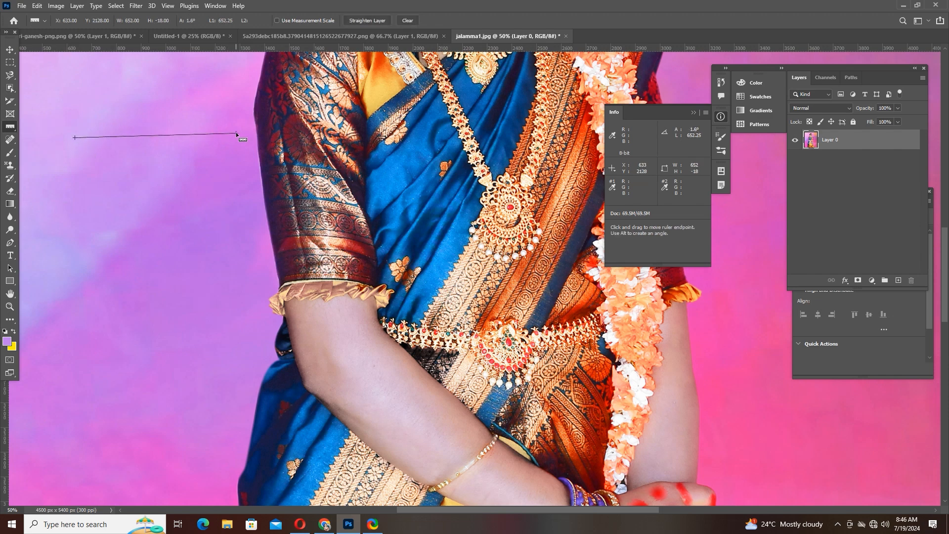
- Add a note on the girl's face with the Note tool, containing the text "dffgfgj"
right_click(13, 131)
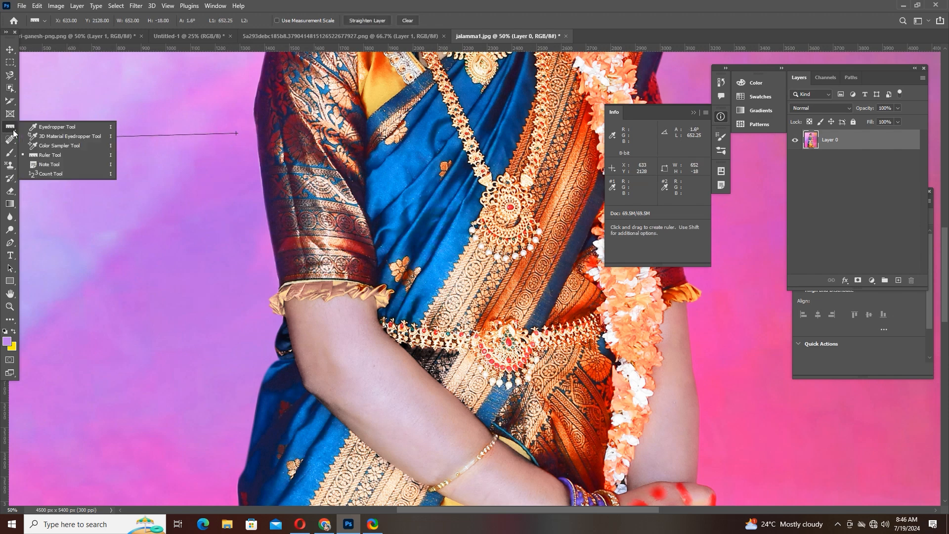
click(54, 165)
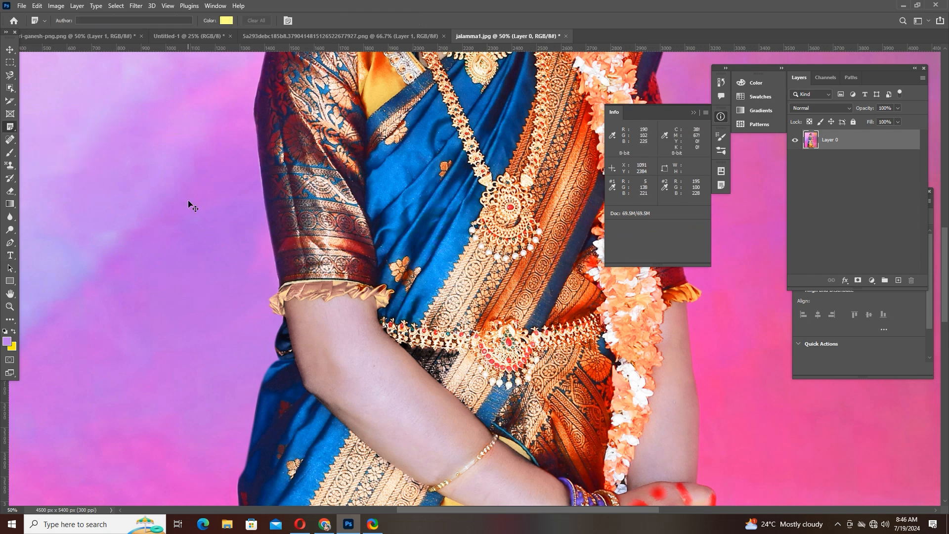
key(ctrl+minus)
key(ctrl+minus)
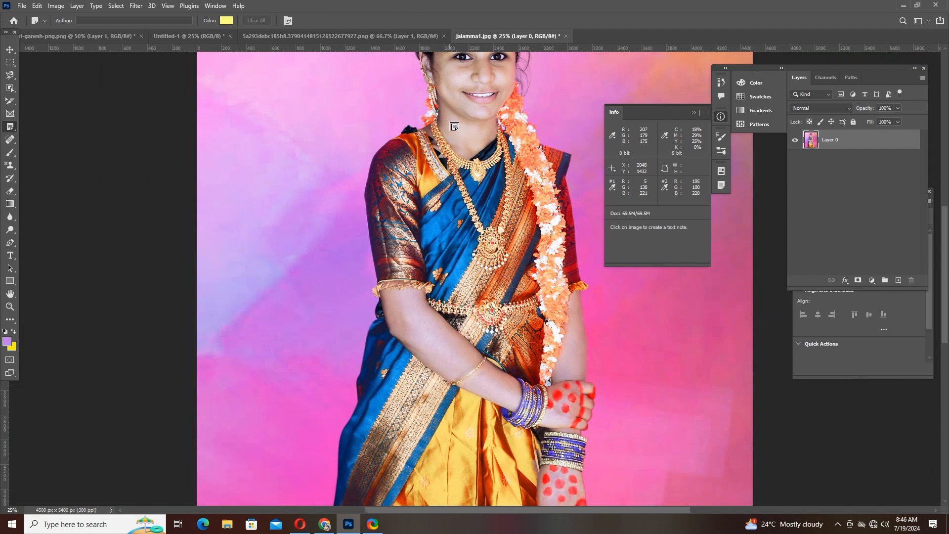
click(453, 82)
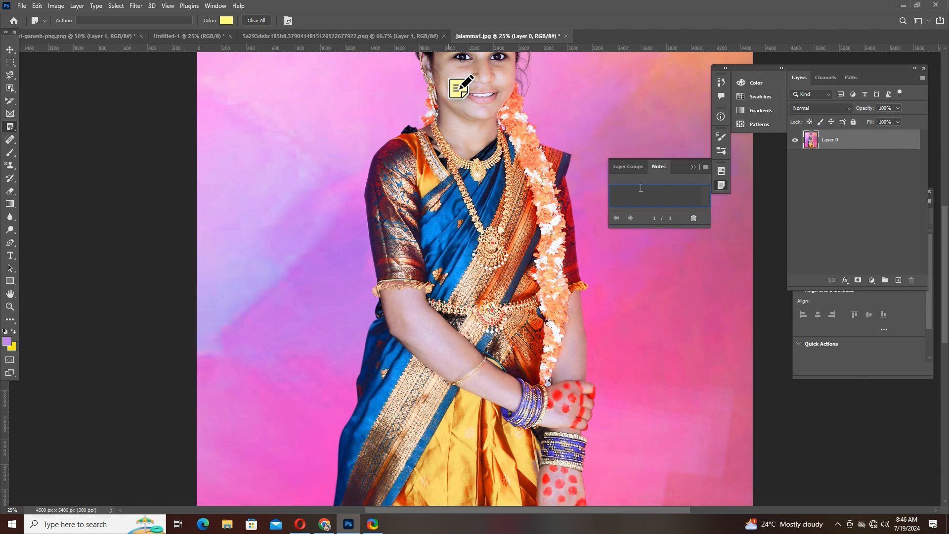
text(dffgfgjzswdfg)
- Clear the note's text and delete the note from the portrait
click(10, 50)
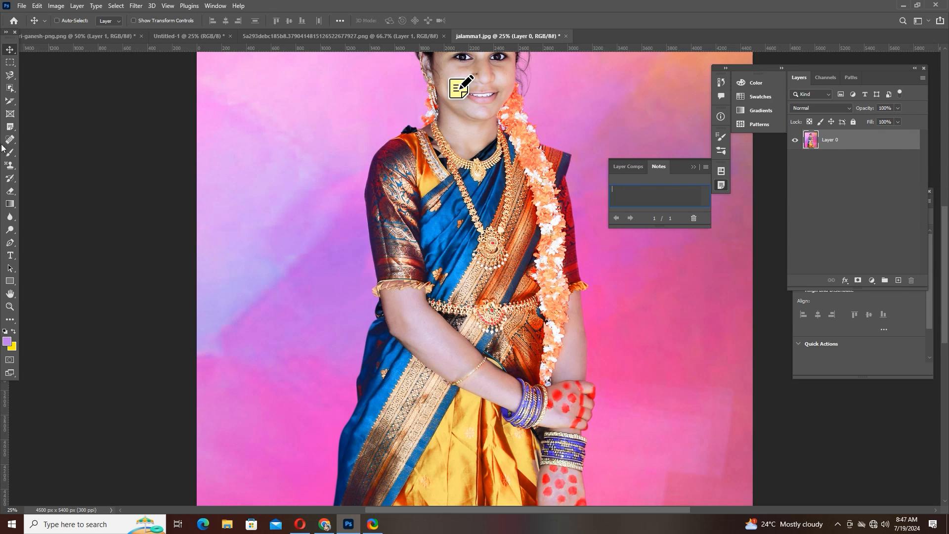
key(ctrl+a)
key(BackSpace)
click(695, 221)
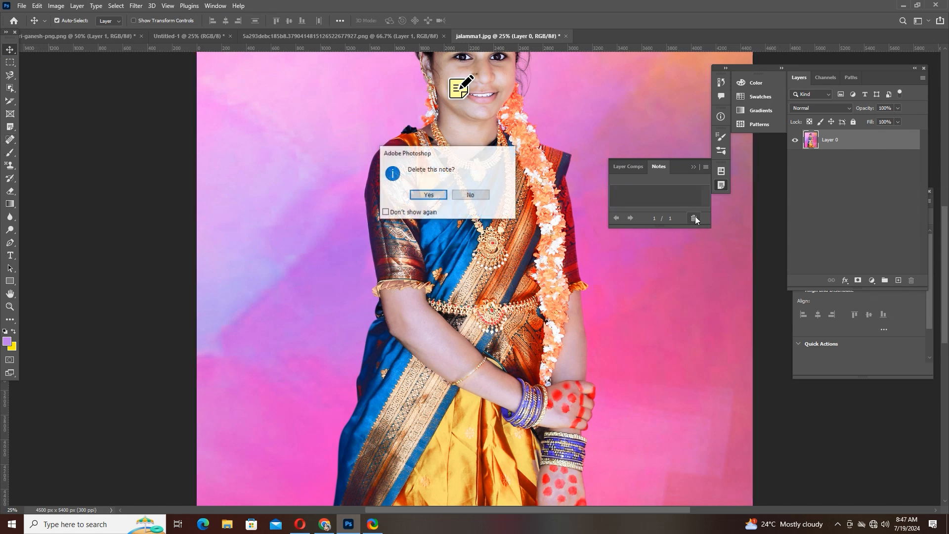
click(421, 193)
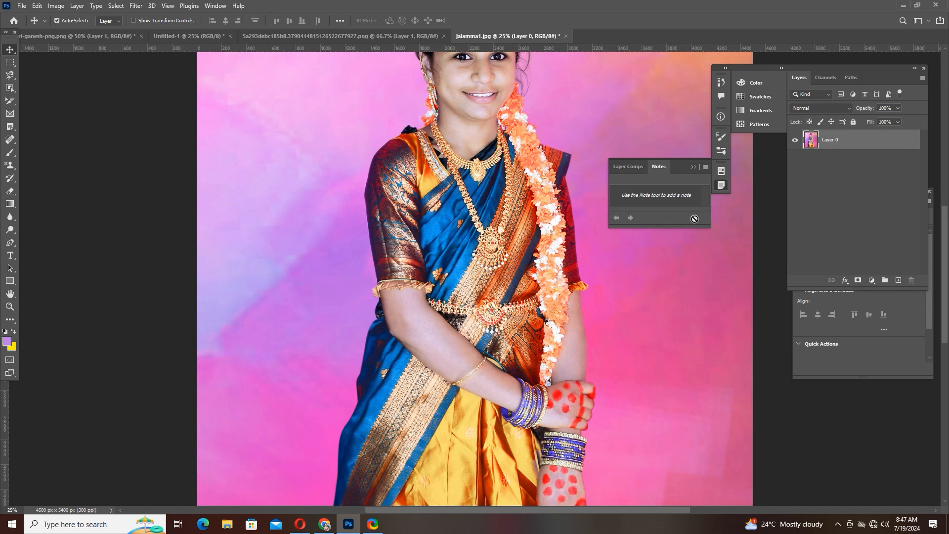
- Place a count marker on the sari below the necklace with the Count tool and clear it
click(10, 127)
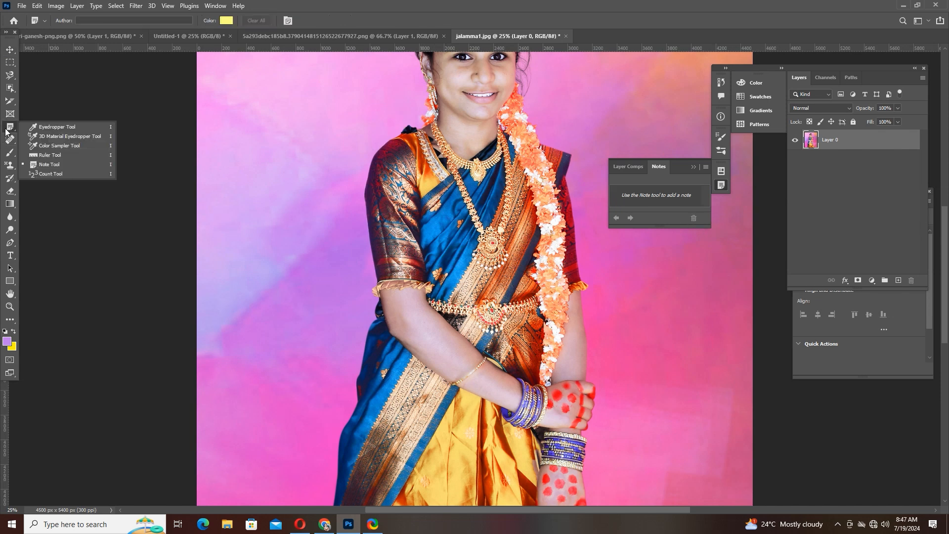
click(57, 174)
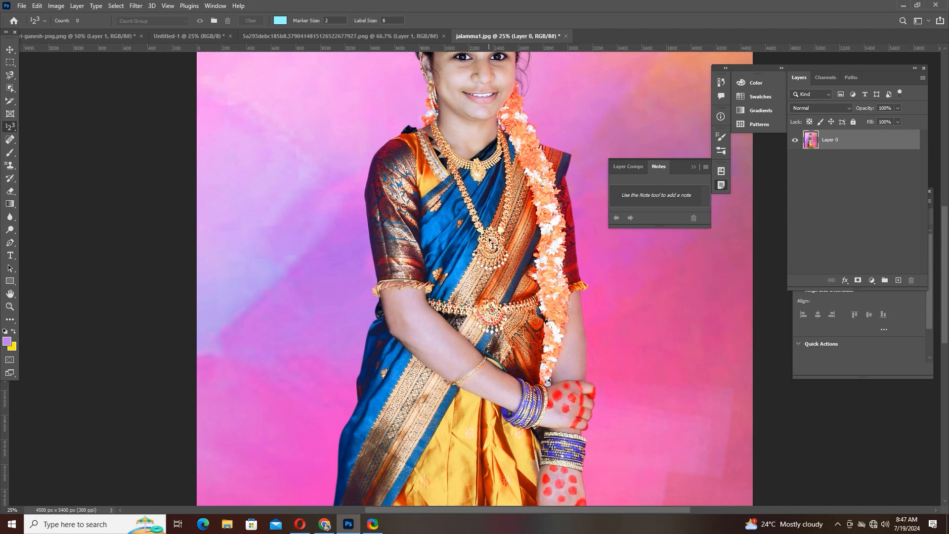
click(482, 178)
click(250, 21)
- Set the count color to black and the label size to 50, clearing the trial marker
click(280, 20)
click(110, 297)
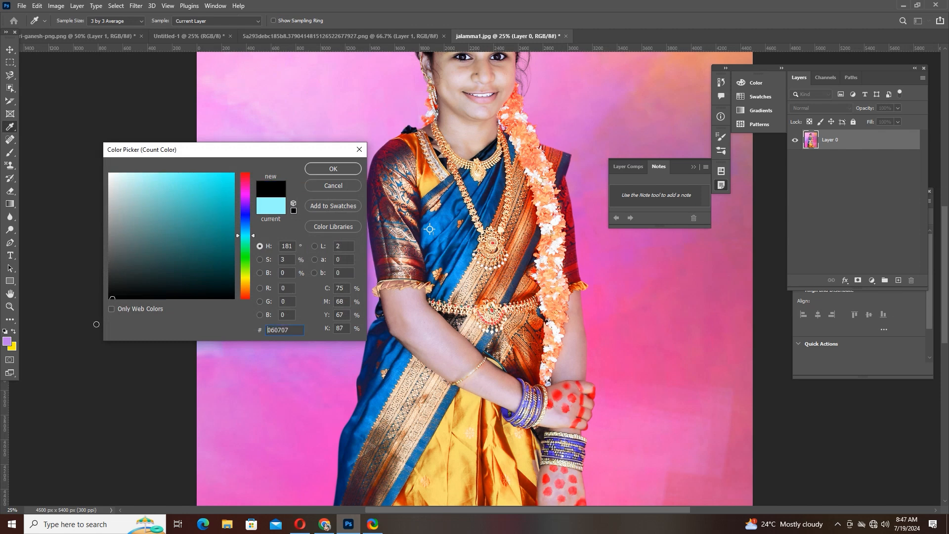
click(333, 168)
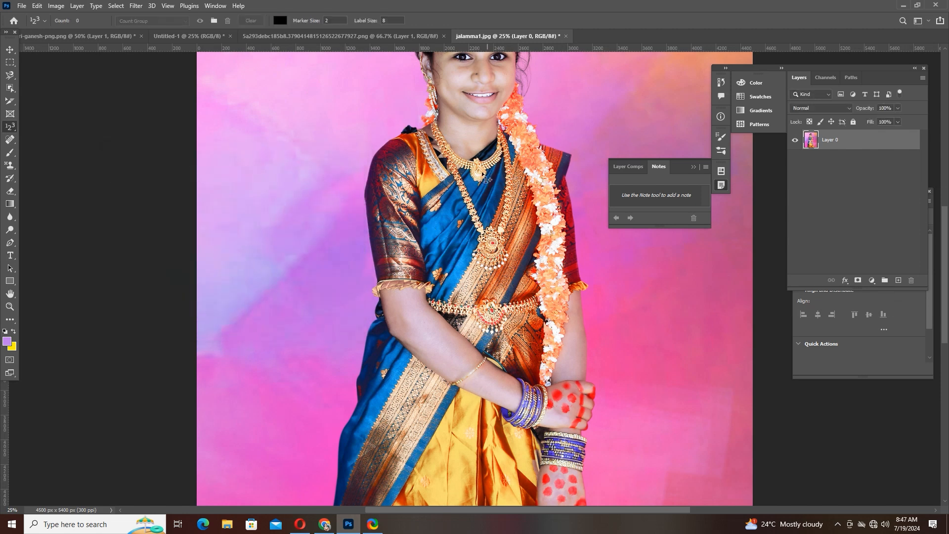
click(482, 179)
click(250, 20)
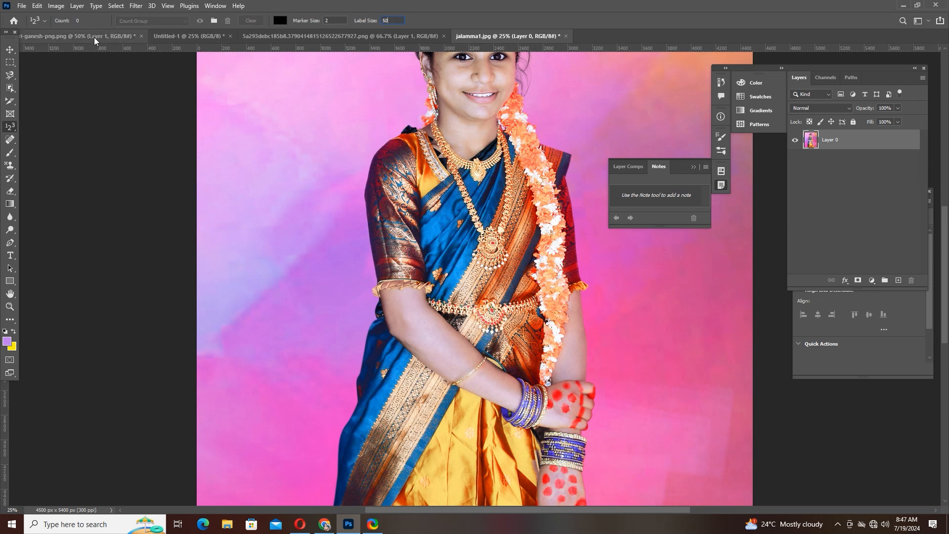
- Place three count markers on the necklace, the large pendant and the waist belt ornament
click(478, 159)
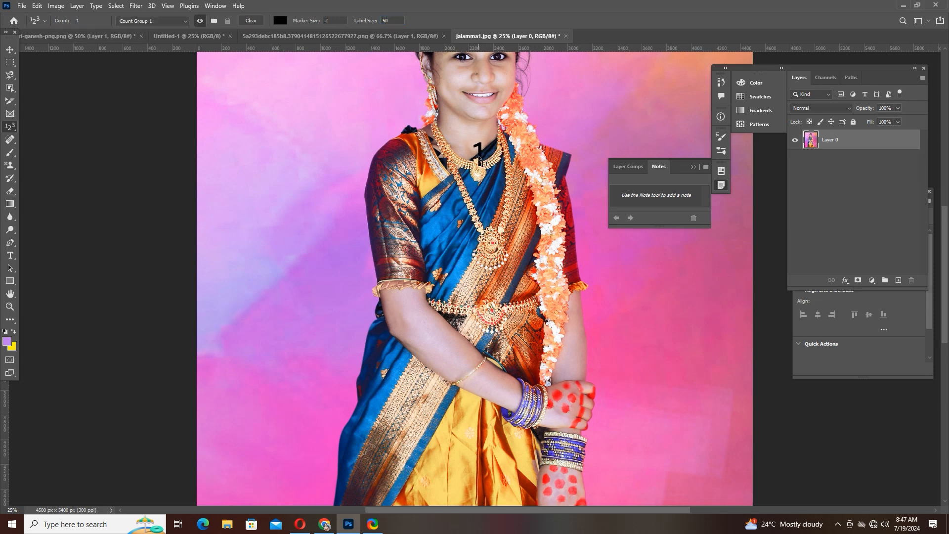
click(492, 243)
click(495, 302)
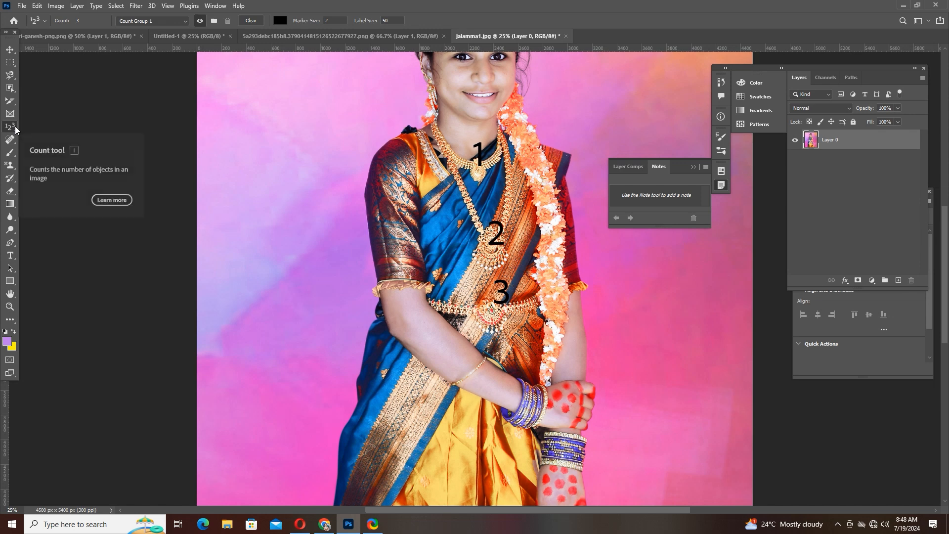
click(43, 22)
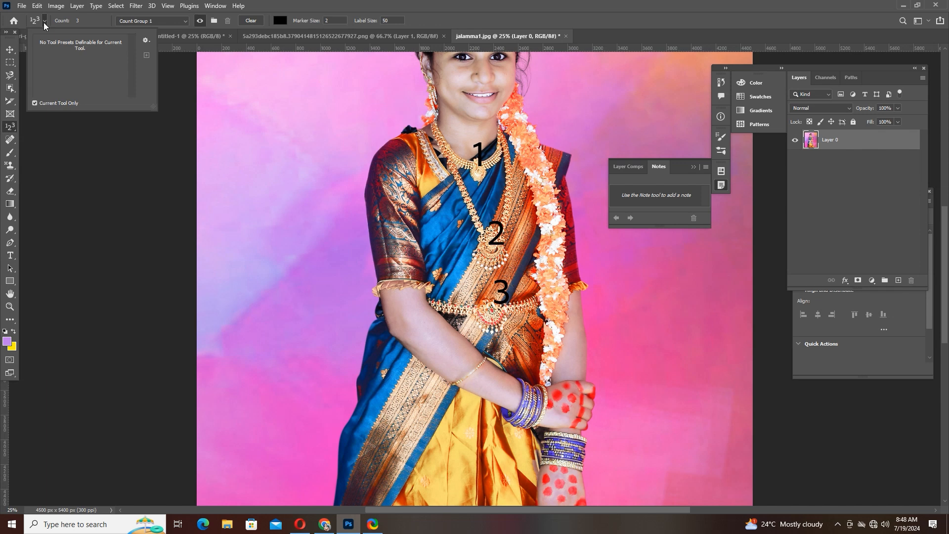
click(43, 23)
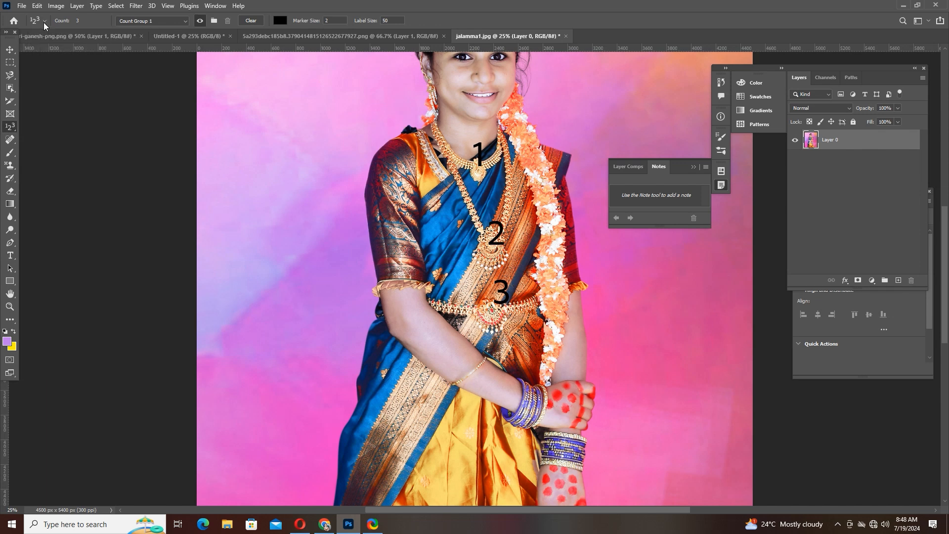
click(186, 20)
click(186, 19)
- Switch to the Spot Healing Brush tool and undo the three count markers
click(8, 141)
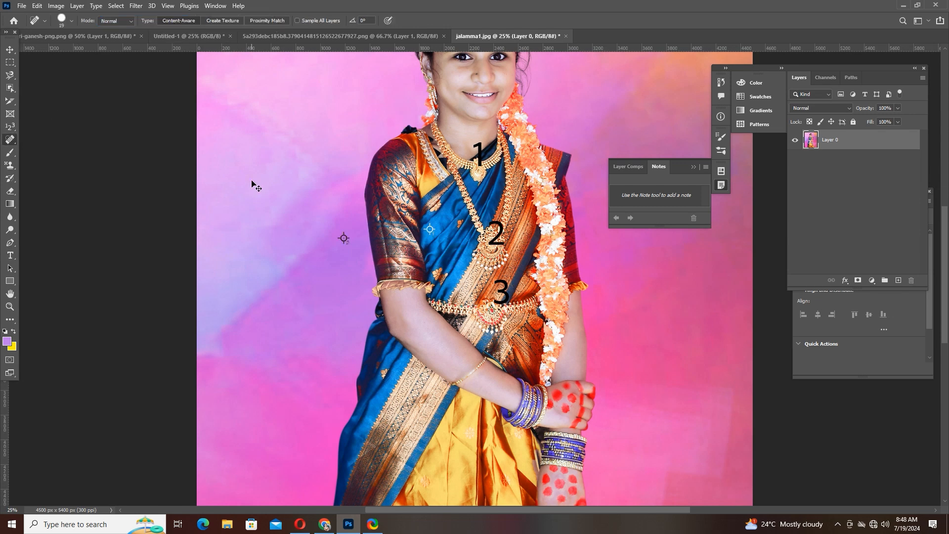
key(ctrl+z)
key(ctrl+z)
key(ctrl+z)
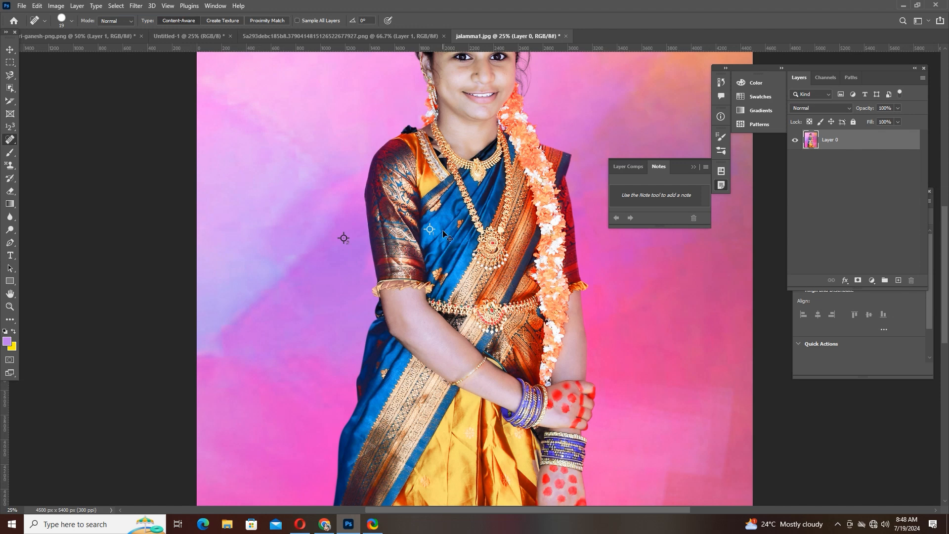
drag(417, 274, 325, 158)
mouse_move(337, 235)
mouse_down()
mouse_move(348, 218)
mouse_move(334, 190)
mouse_up()
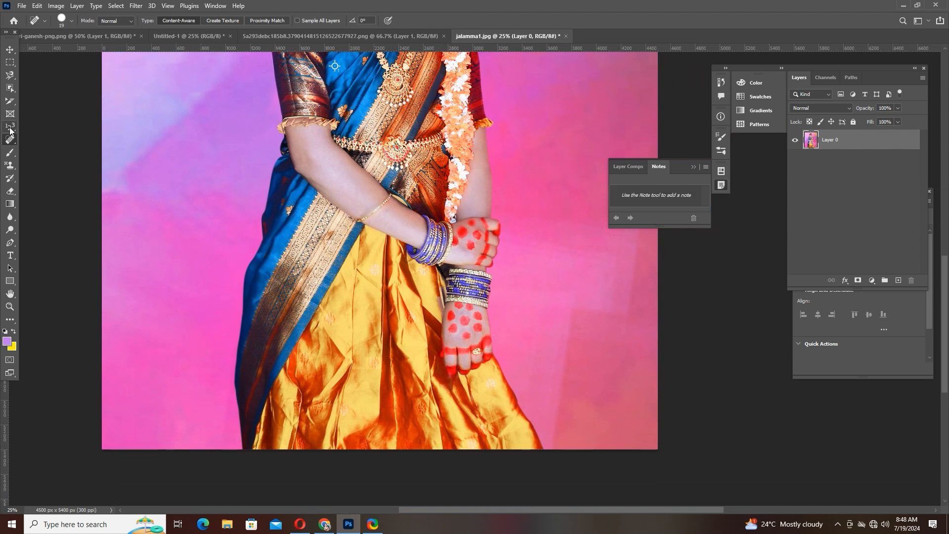
click(10, 152)
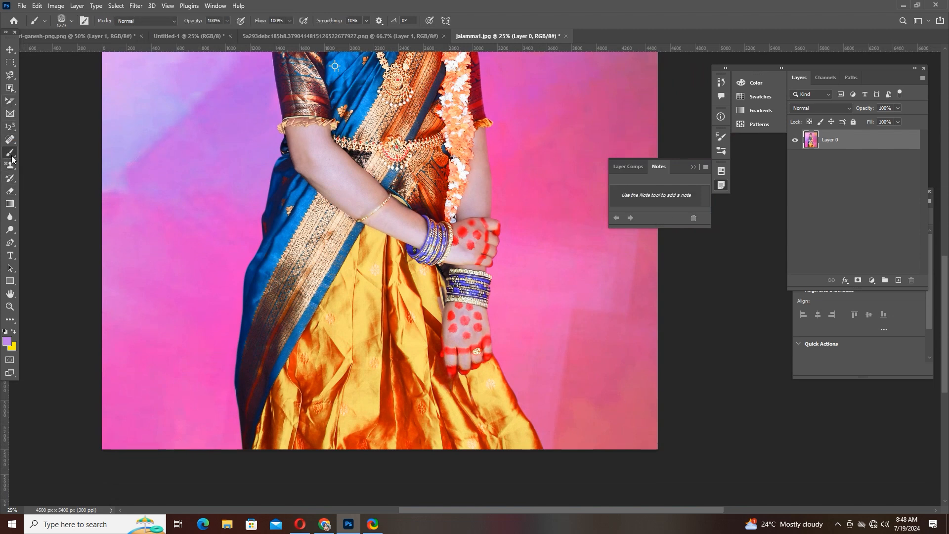
click(66, 22)
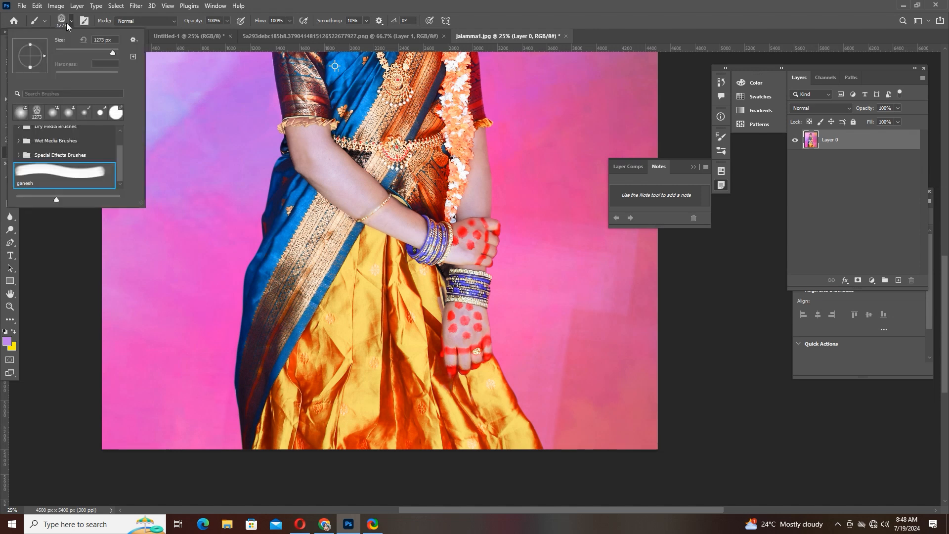
key(s)
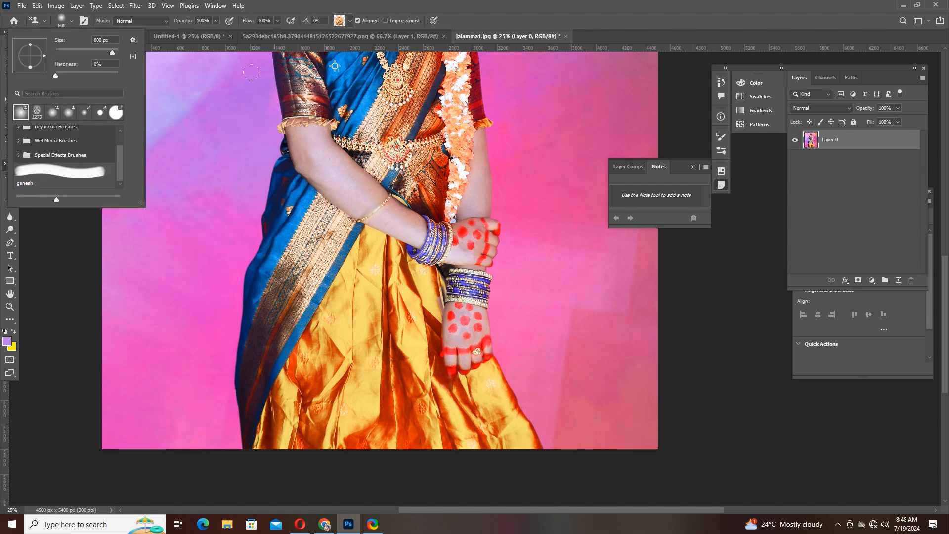
click(44, 21)
click(61, 20)
click(61, 19)
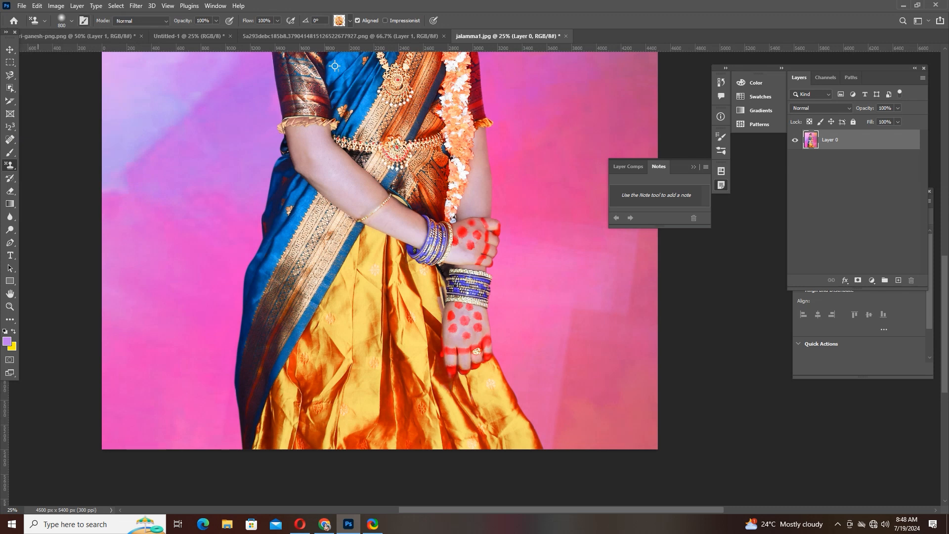
- Set the foreground color to black and return to the Pattern Stamp tool
click(7, 341)
click(138, 256)
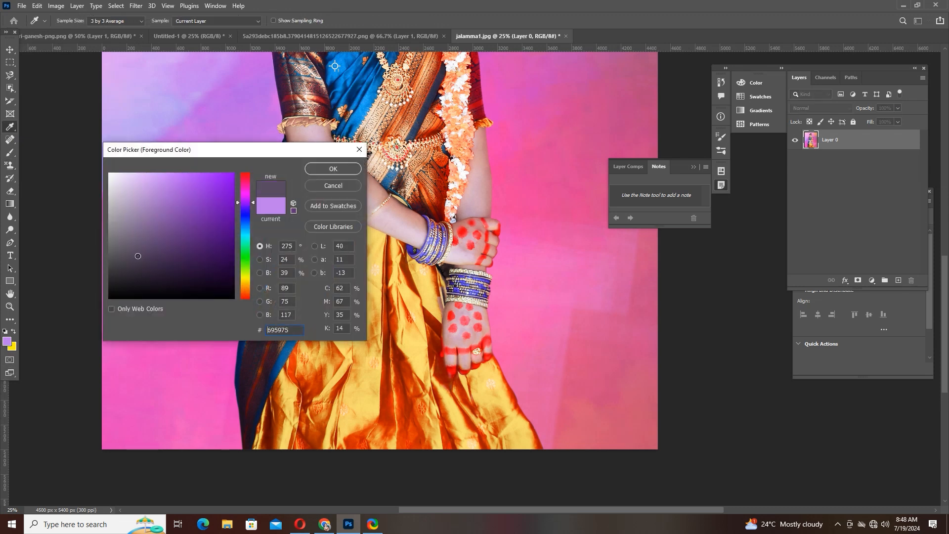
click(332, 169)
key(s)
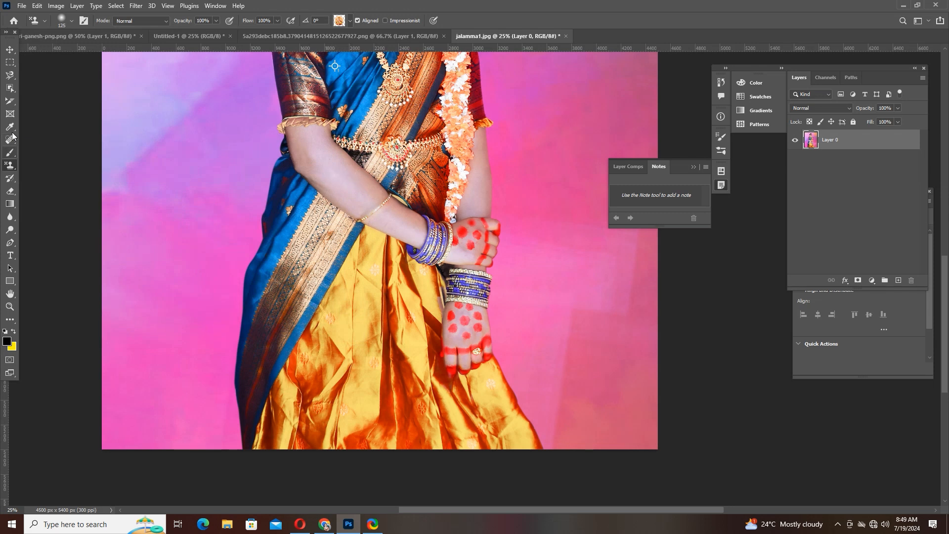
- Switch to the Brush tool and open the Brush Settings for the 1273 px ganesh brush
drag(10, 178, 34, 182)
drag(10, 152, 50, 154)
click(71, 21)
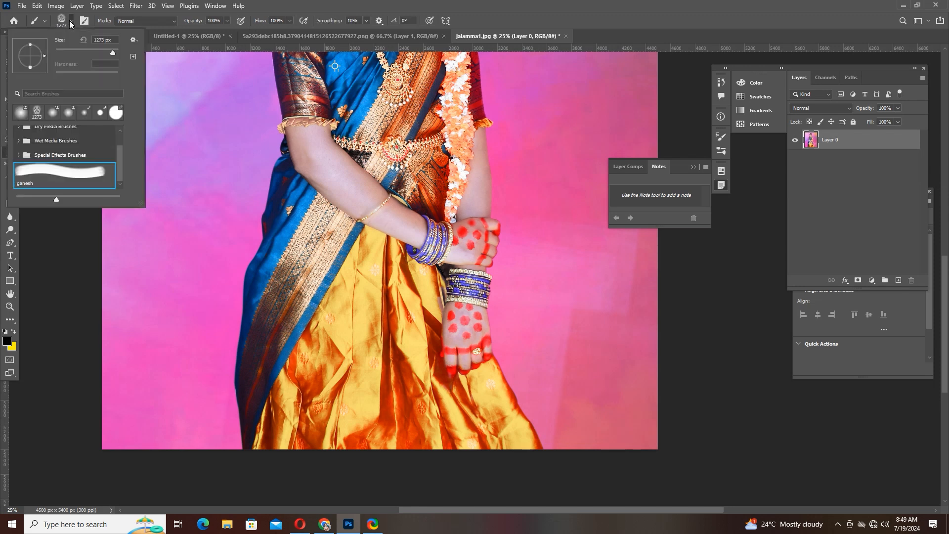
click(24, 115)
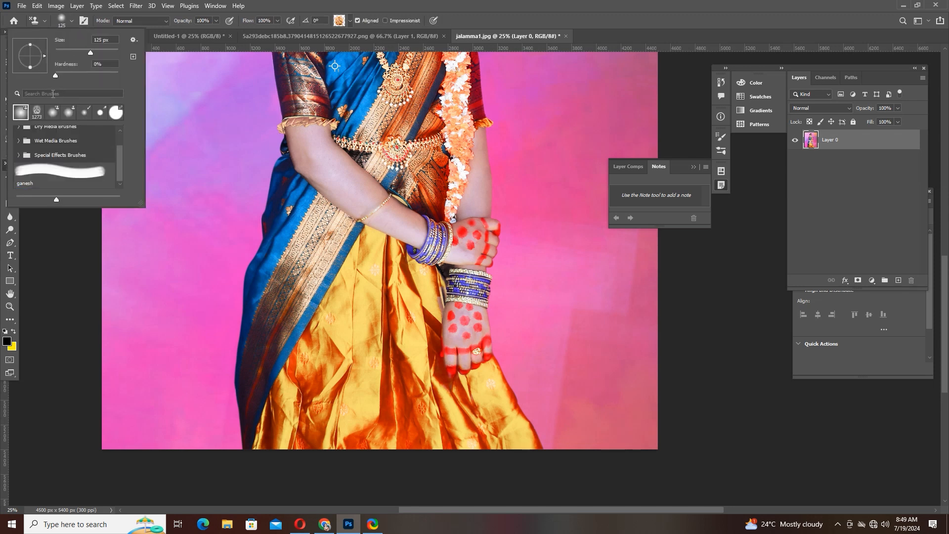
click(84, 22)
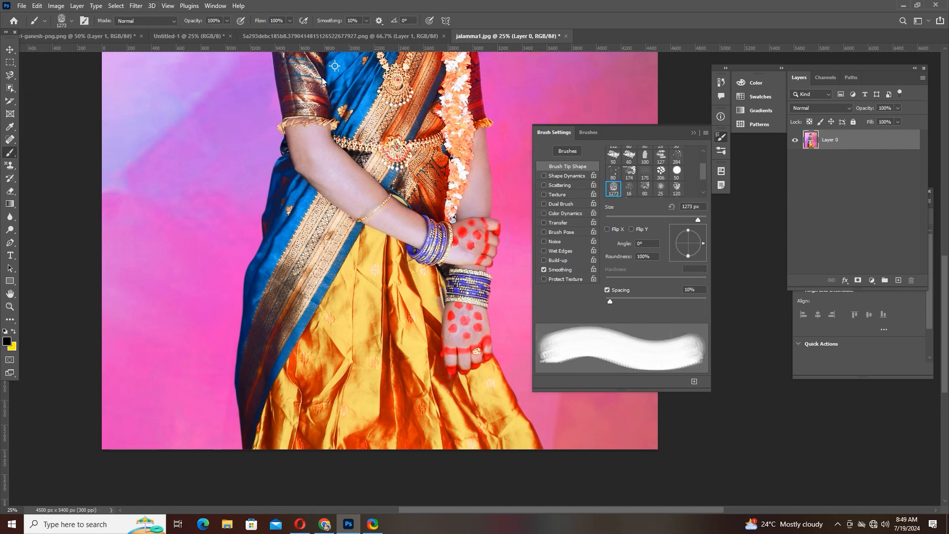
- Paint one black dot on the woman's forearm with the hard round 50 px brush and move the Brush Settings panel out of the way
click(675, 172)
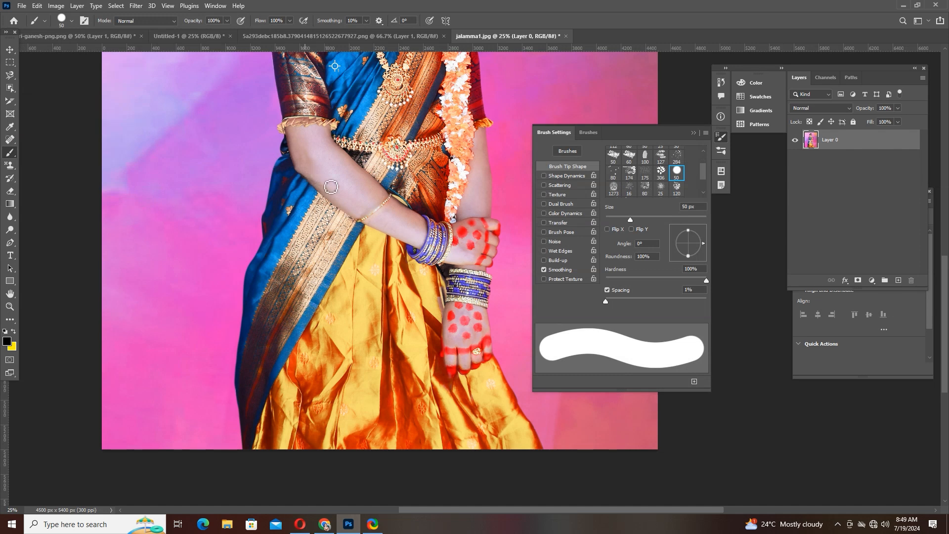
click(351, 183)
drag(641, 132, 885, 190)
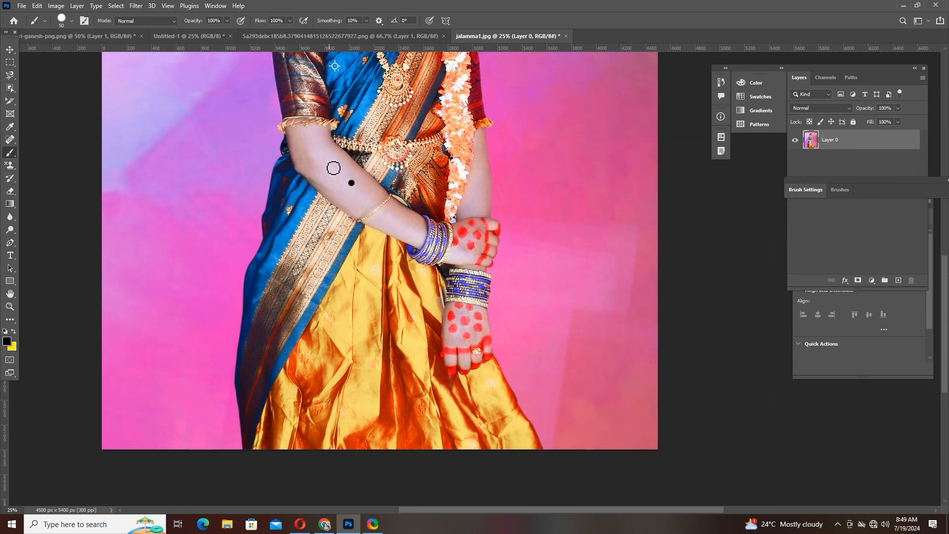
- Switch to the Spot Healing Brush tool for retouching the dotted forearm
mouse_move(385, 154)
mouse_down()
mouse_move(365, 355)
mouse_move(366, 314)
mouse_up()
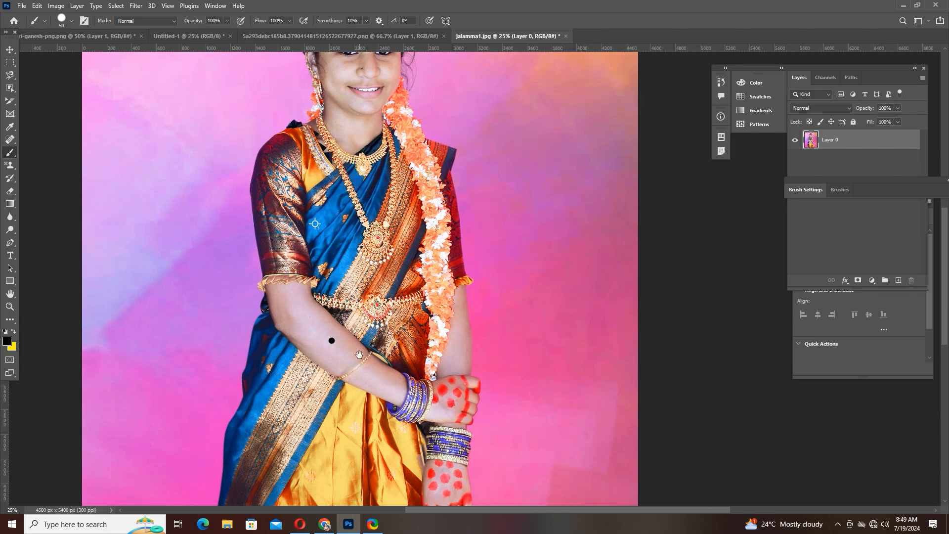
drag(362, 356, 380, 284)
key(ctrl+plus)
key(ctrl+plus)
key(ctrl+plus)
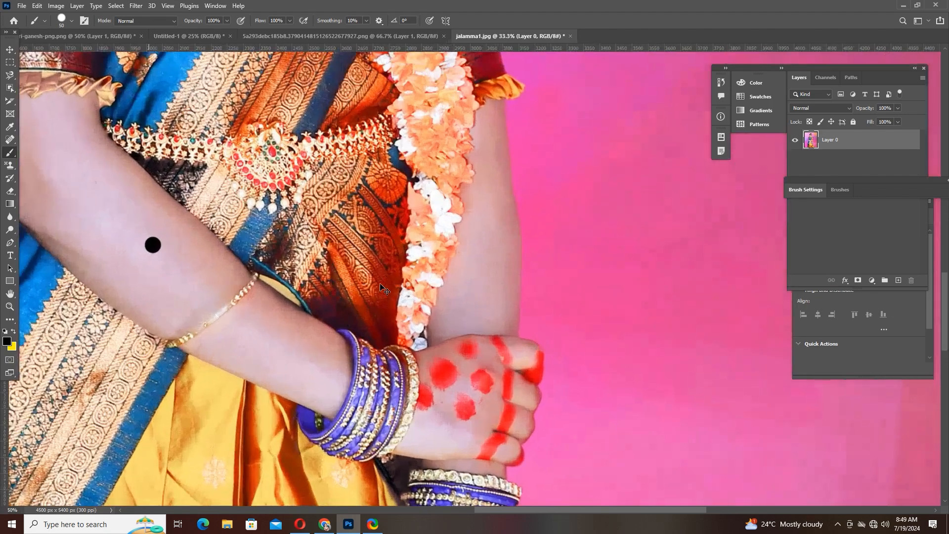
drag(213, 275, 479, 262)
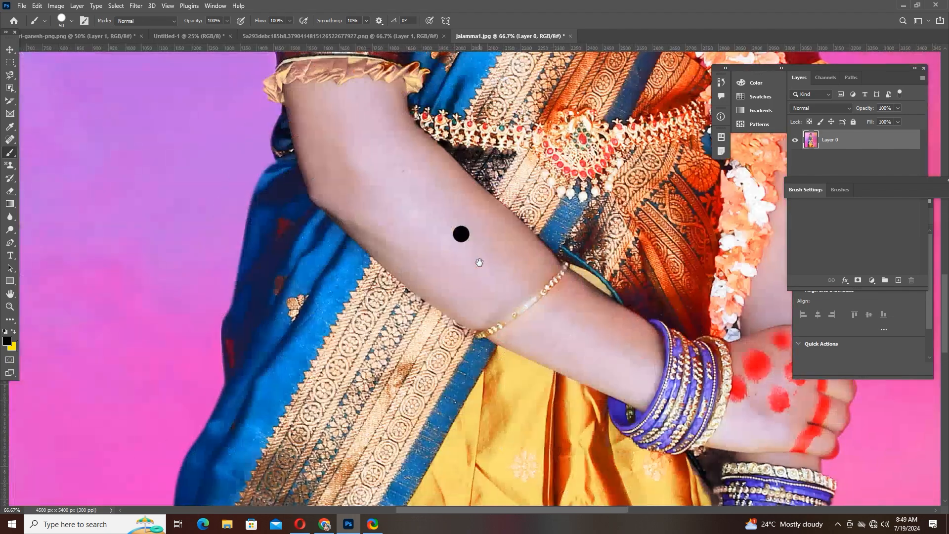
click(10, 139)
click(55, 140)
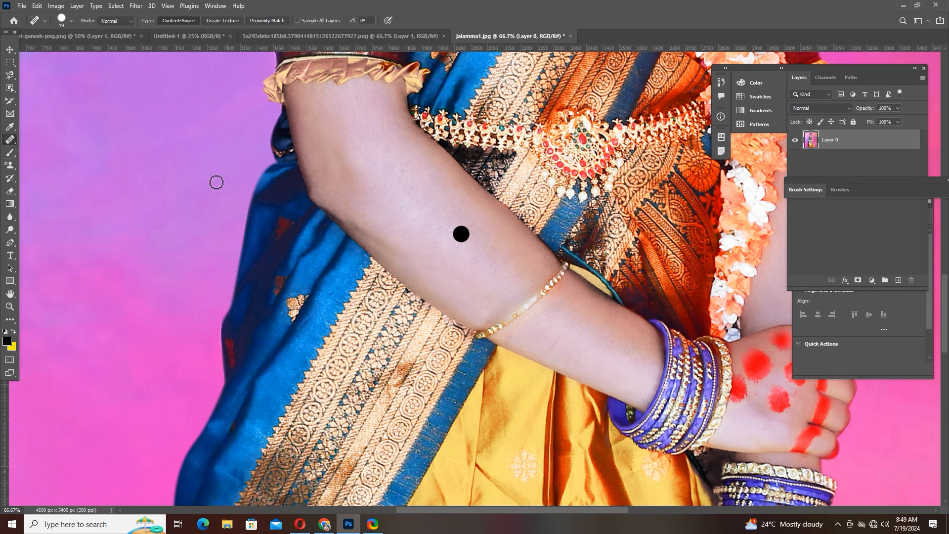
right_click(10, 142)
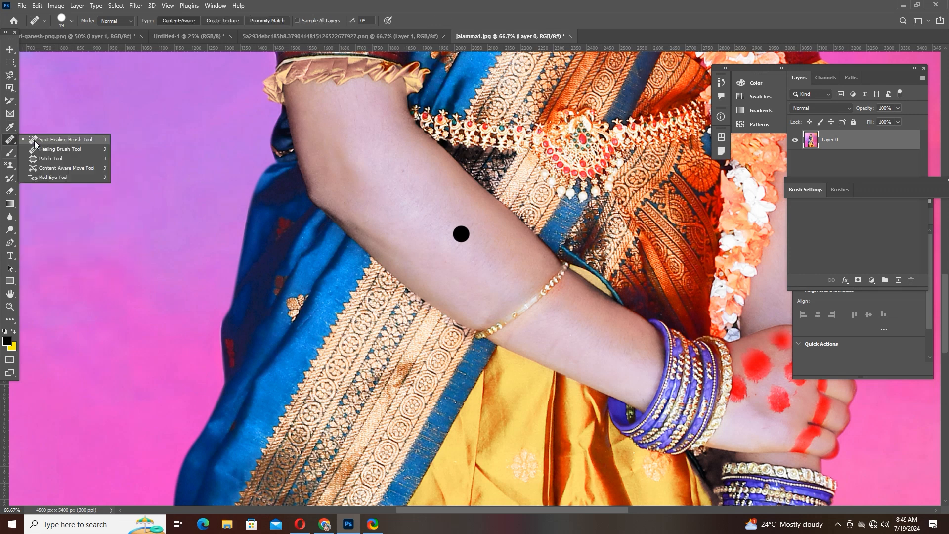
click(35, 142)
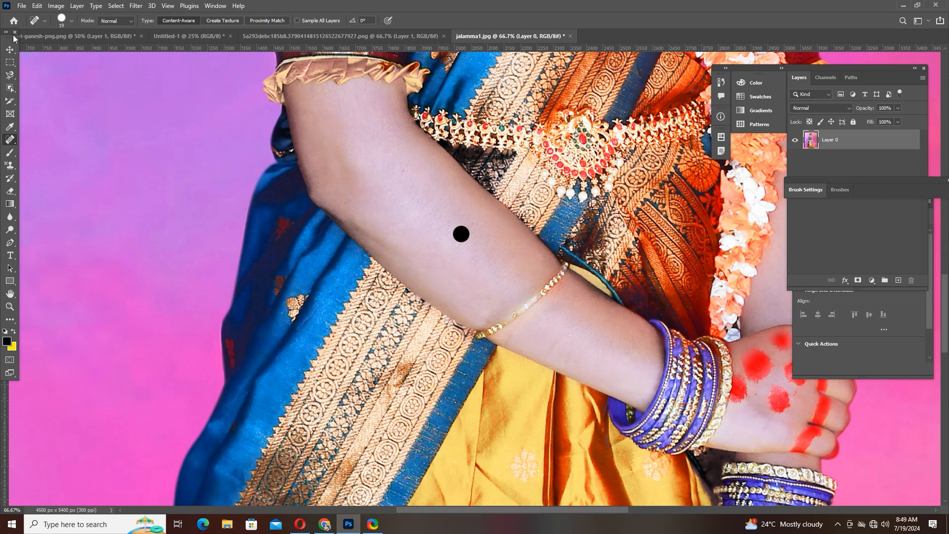
- Set the Spot Healing Brush size to 89 px with the tool kept active
click(71, 21)
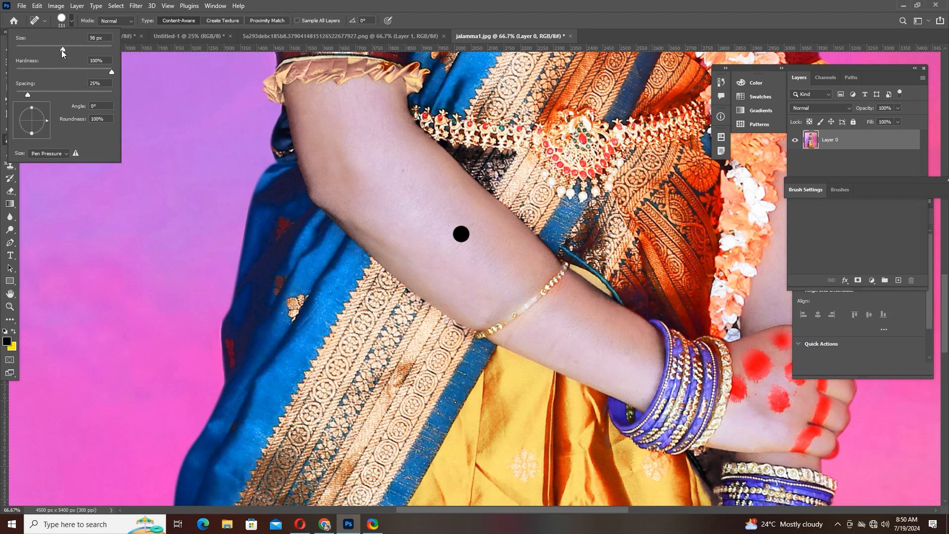
drag(42, 49, 62, 49)
click(58, 48)
click(72, 22)
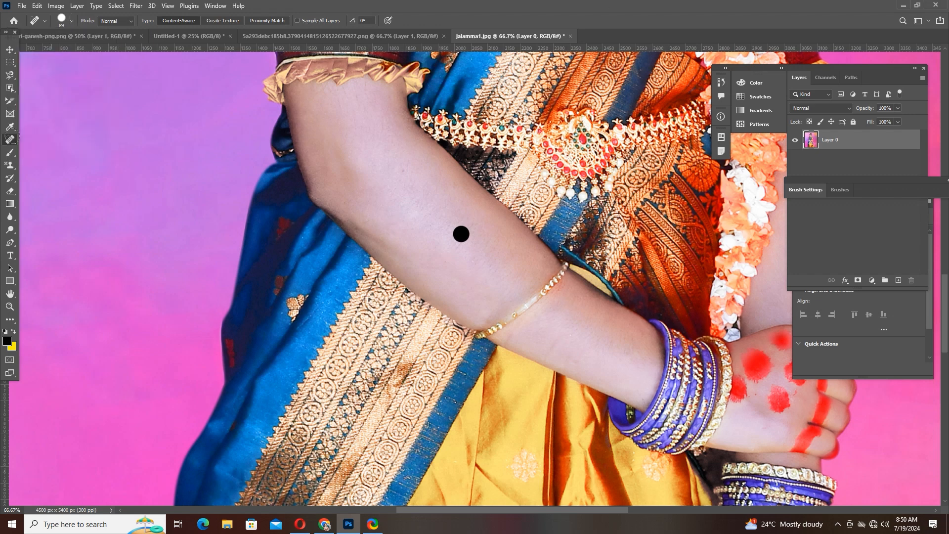
right_click(11, 141)
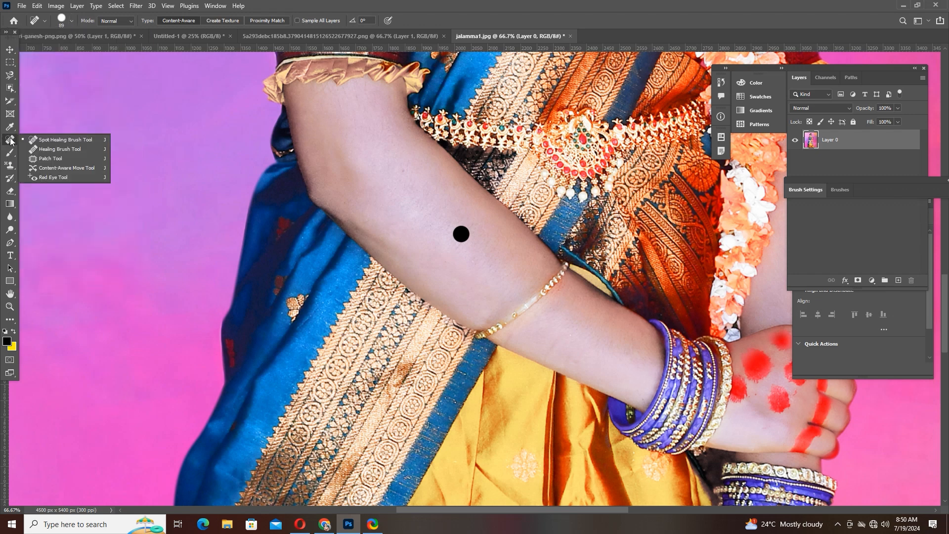
click(86, 140)
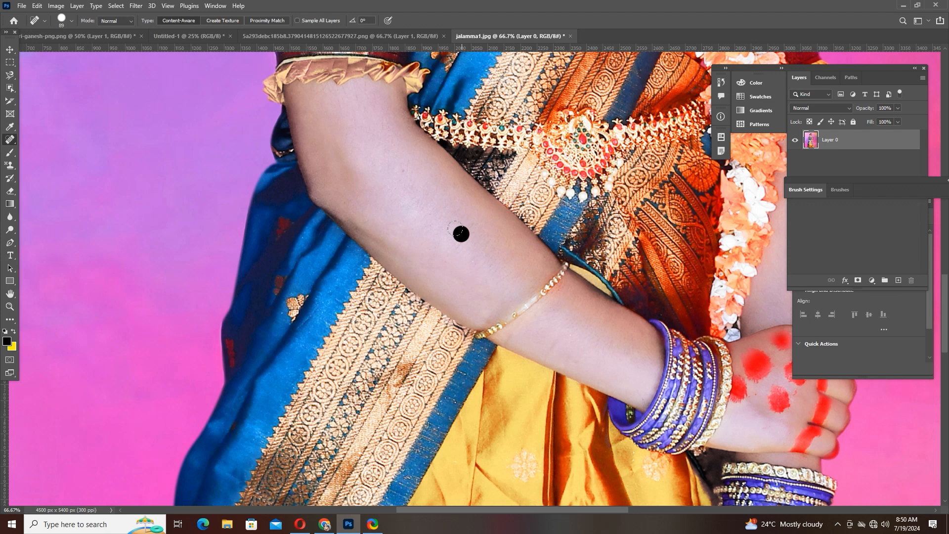
- Heal the black dot and the skin above it on the forearm with the Spot Healing Brush, and undo the healing
click(457, 230)
click(402, 176)
key(ctrl+z)
- Remove the black dot from the forearm with the Healing Brush at 100 px, using nearby skin as the source
right_click(11, 140)
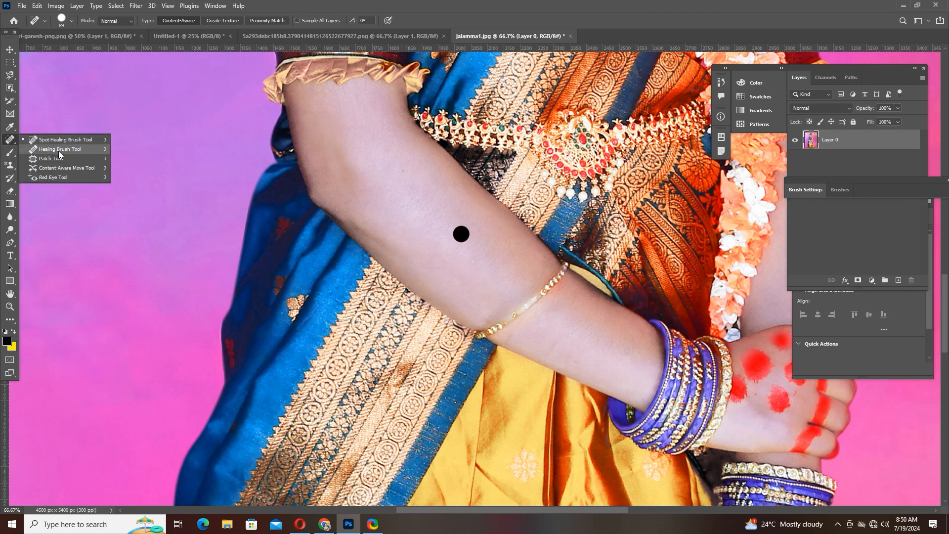
click(59, 149)
key(bracketright)
key(bracketright)
key(bracketright)
key(bracketright)
key(bracketright)
key(bracketright)
key(bracketright)
key(bracketright)
key(bracketright)
key(bracketright)
key(bracketright)
key(bracketright)
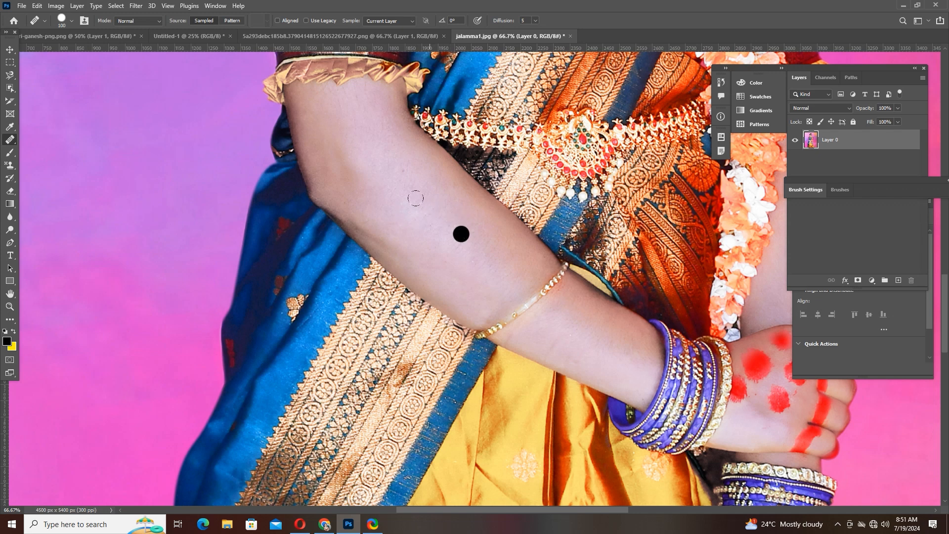
click(443, 211)
drag(440, 212, 447, 219)
click(449, 221)
right_click(9, 140)
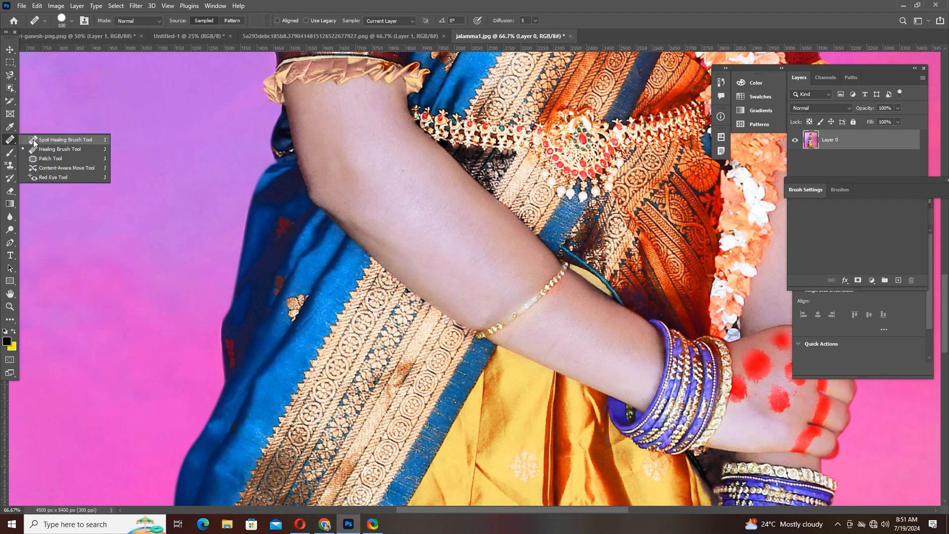
click(56, 149)
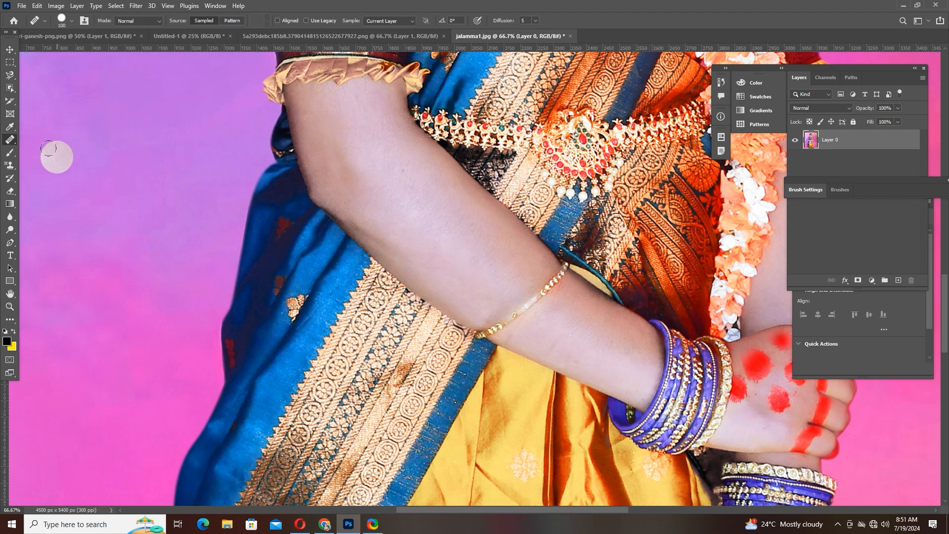
- Patch out the two red spots nearest the knuckles on the lower hand with the Patch tool and deselect
right_click(14, 139)
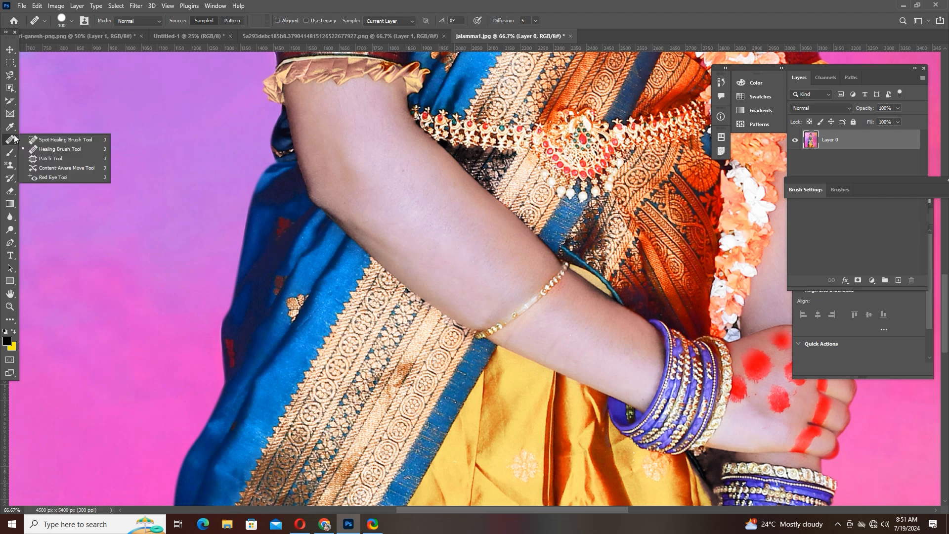
click(57, 161)
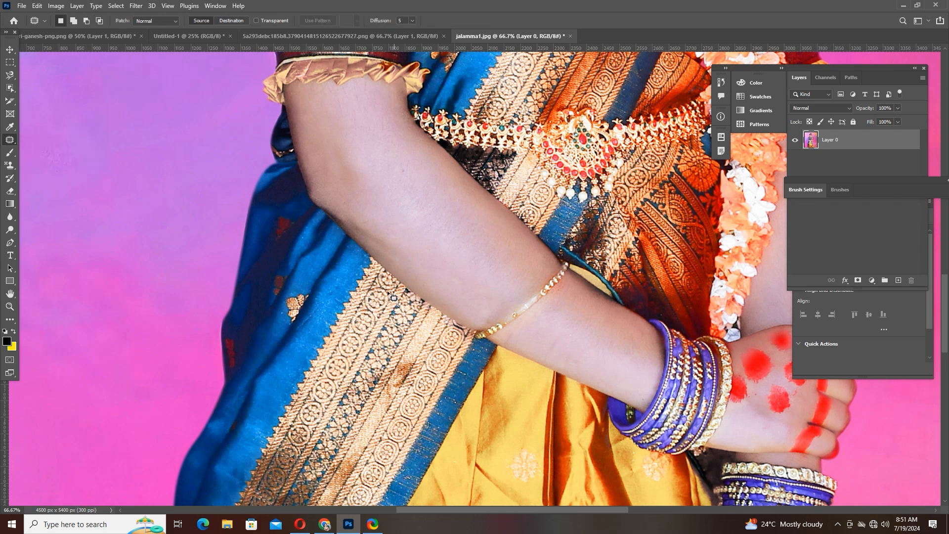
key(space)
drag(503, 265, 39, 97)
scroll(342, 287, down, 3)
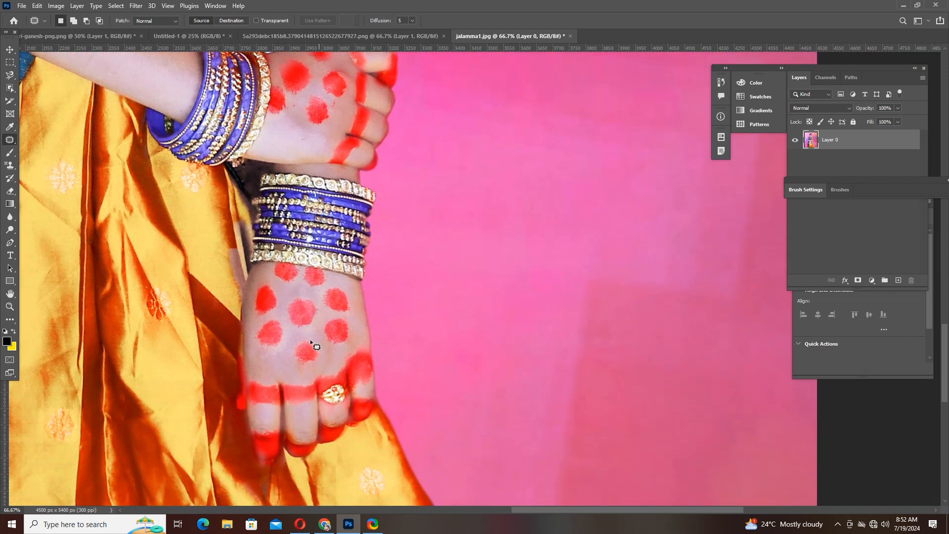
key(space)
mouse_move(323, 346)
mouse_down()
mouse_move(314, 332)
mouse_move(299, 363)
mouse_move(270, 361)
mouse_up()
key(ctrl+d)
drag(319, 331, 319, 346)
drag(345, 316, 299, 343)
key(ctrl+d)
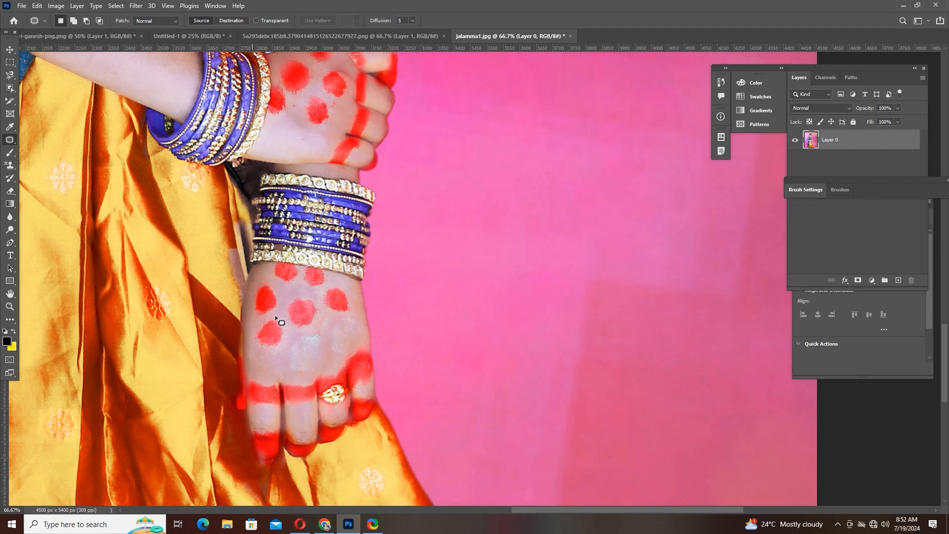
- Patch out the red mark below the bindi on the forehead with clean skin beside it and deselect
key(space)
drag(165, 165, 419, 429)
drag(158, 148, 238, 384)
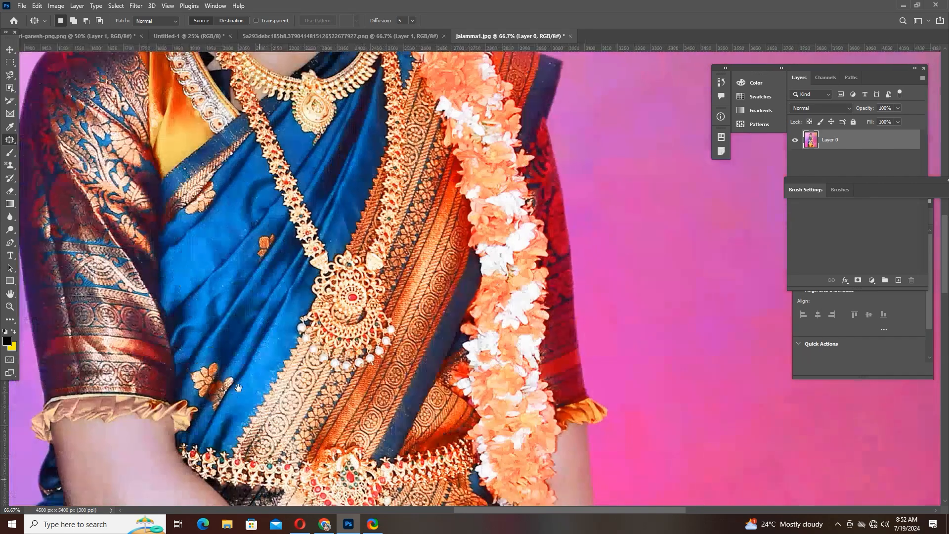
drag(405, 169, 401, 398)
drag(330, 68, 356, 344)
key(ctrl+plus)
key(ctrl+plus)
key(ctrl+plus)
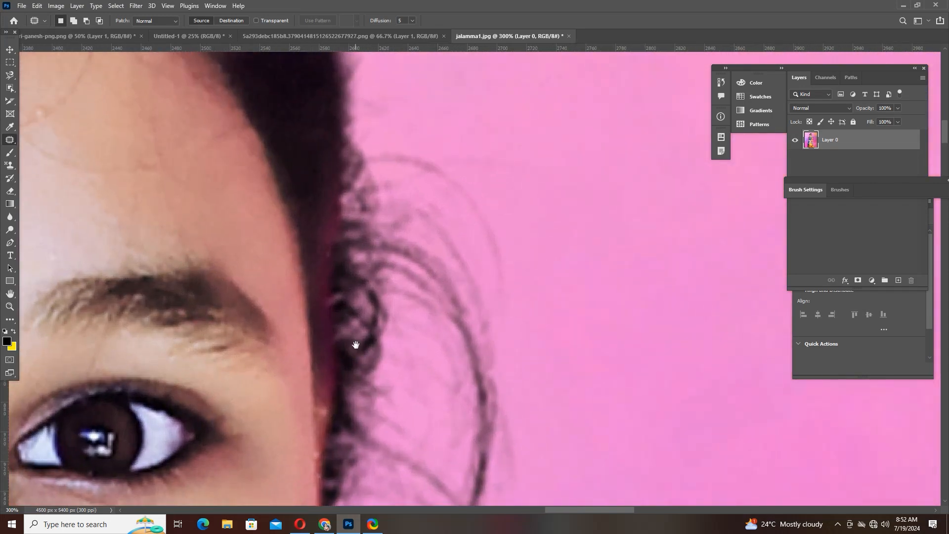
drag(27, 301, 358, 362)
drag(363, 192, 361, 229)
mouse_move(360, 331)
mouse_down()
mouse_move(361, 262)
mouse_move(303, 255)
mouse_up()
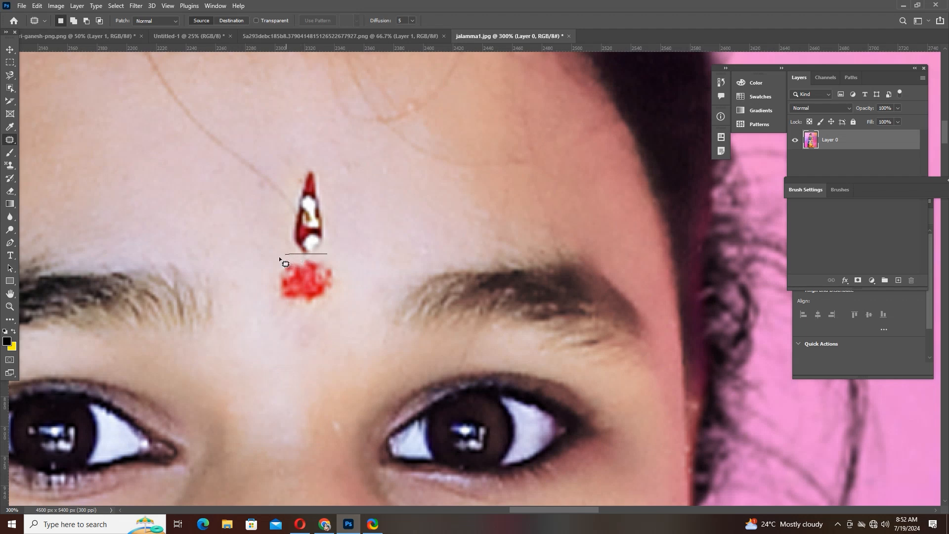
mouse_move(275, 302)
mouse_down()
mouse_move(319, 321)
mouse_move(338, 310)
mouse_move(347, 271)
mouse_move(321, 253)
mouse_up()
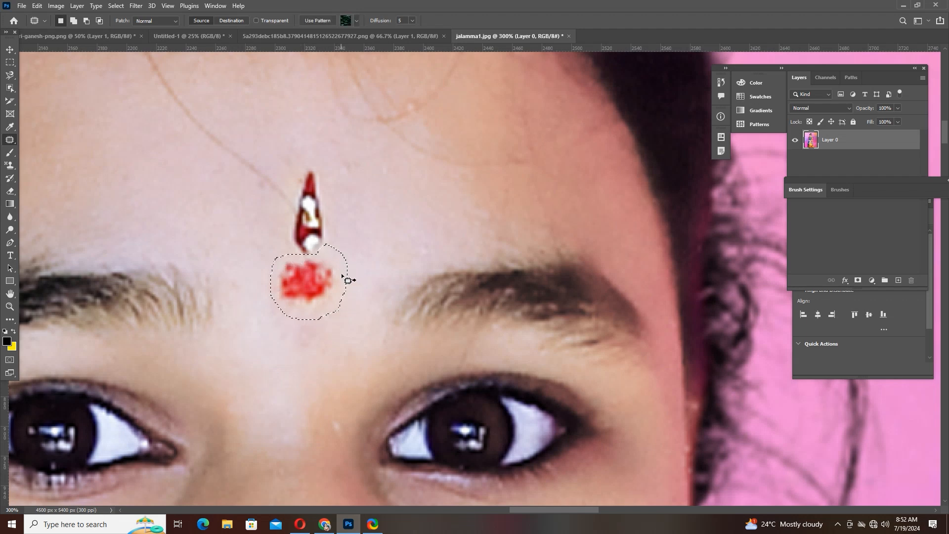
drag(308, 284, 376, 266)
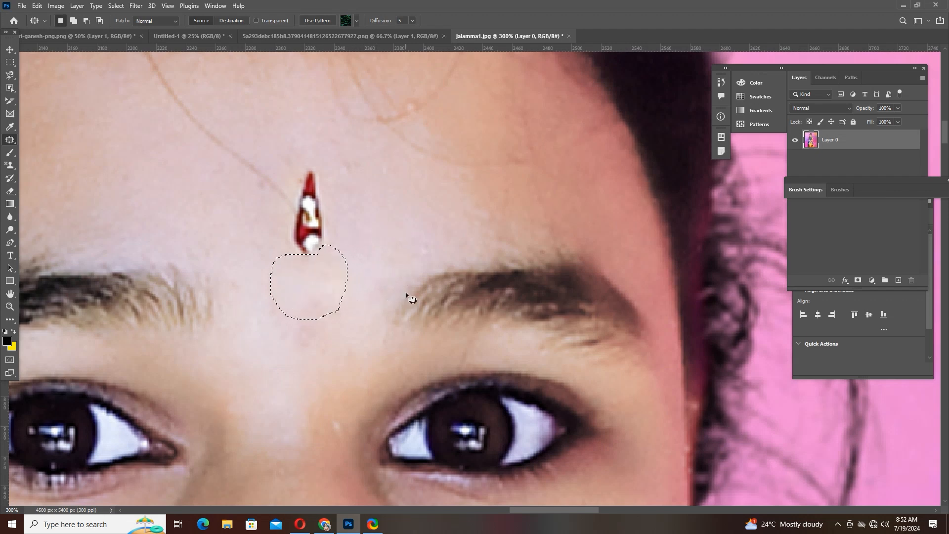
key(ctrl+d)
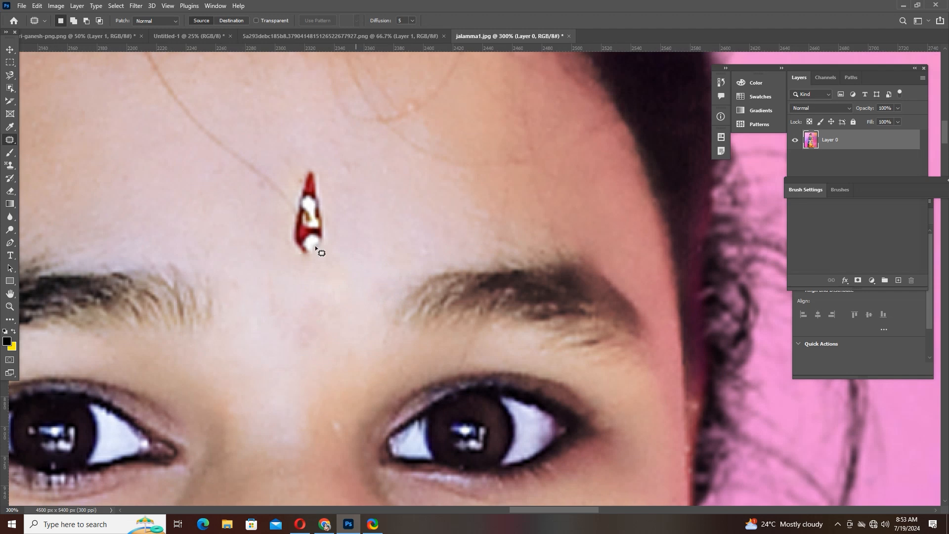
- Switch to the Content-Aware Move tool briefly and on to the Red Eye tool
right_click(10, 142)
click(11, 143)
right_click(11, 143)
click(10, 142)
right_click(15, 141)
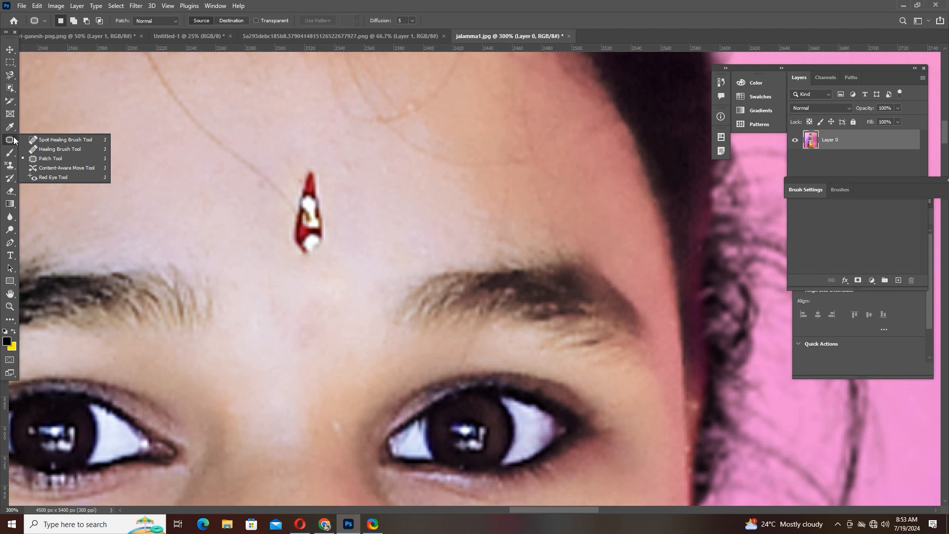
click(15, 141)
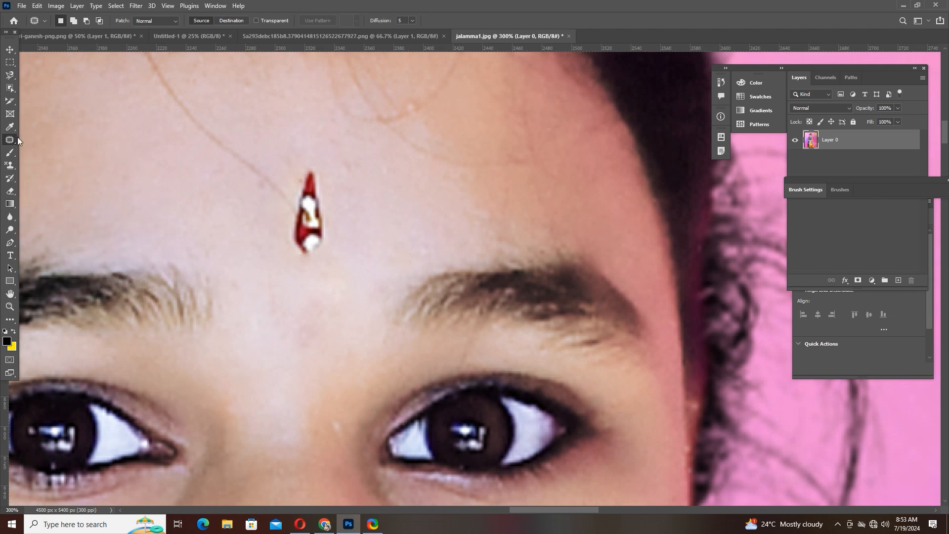
key(shift+j)
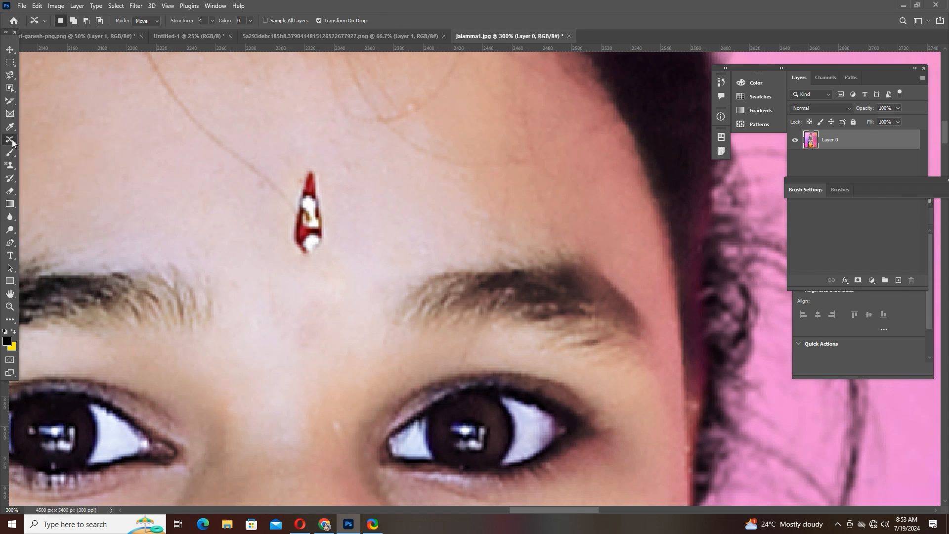
right_click(13, 145)
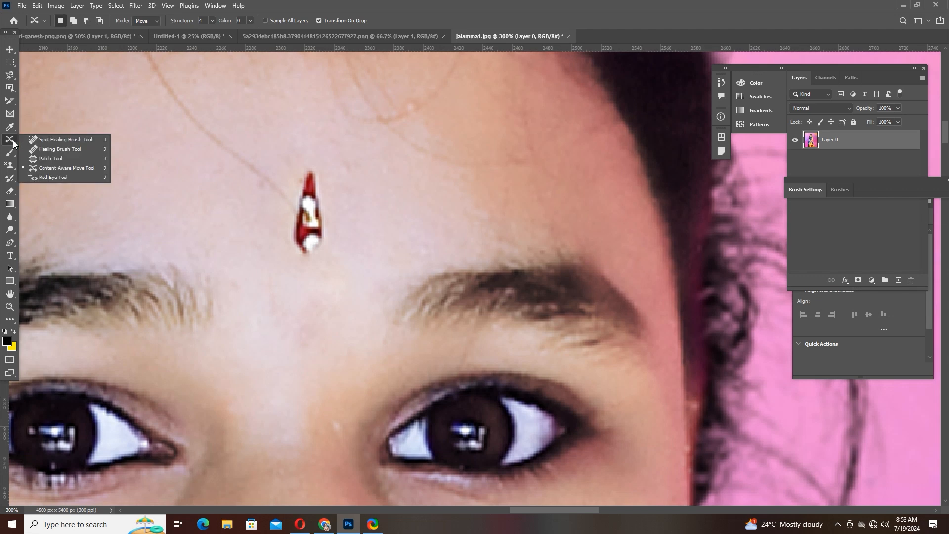
click(51, 179)
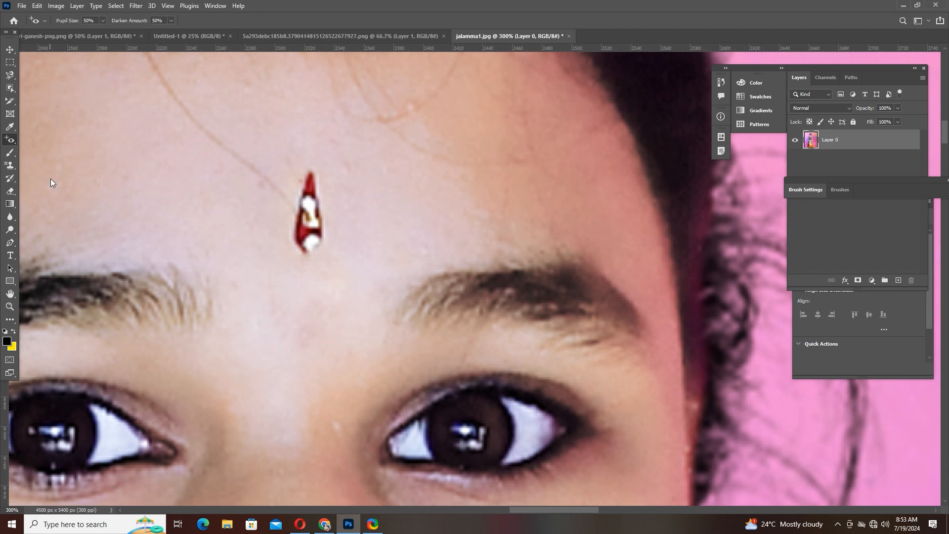
- Open the picture file "images" from the Desktop as a new document
key(ctrl+0)
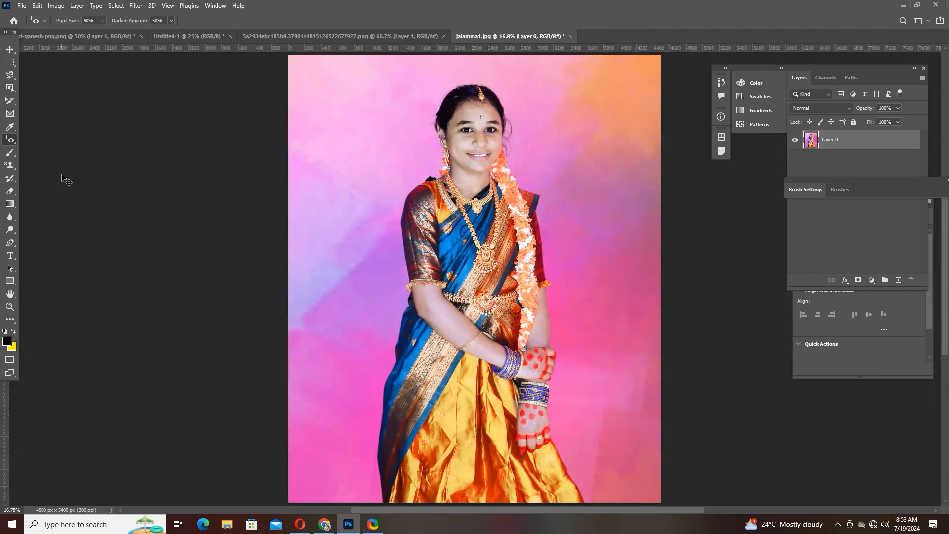
click(23, 5)
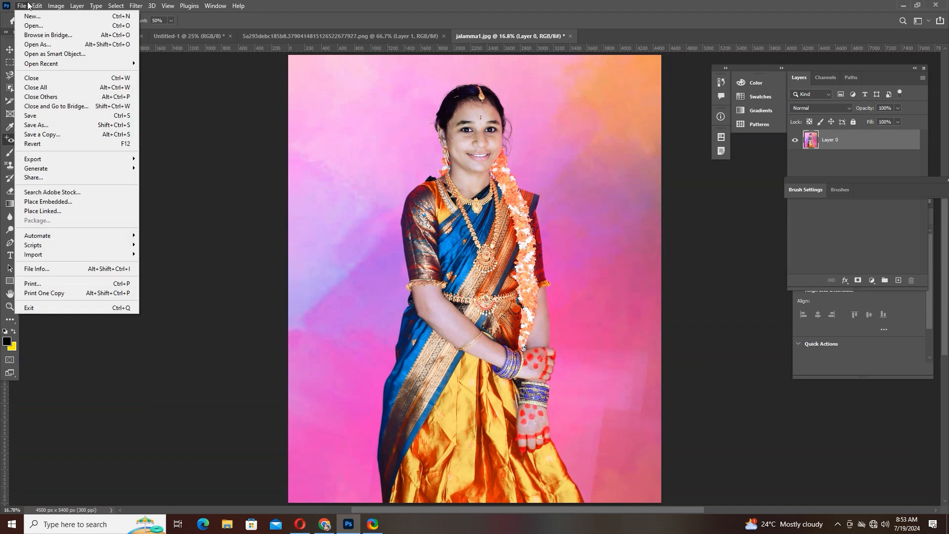
click(33, 25)
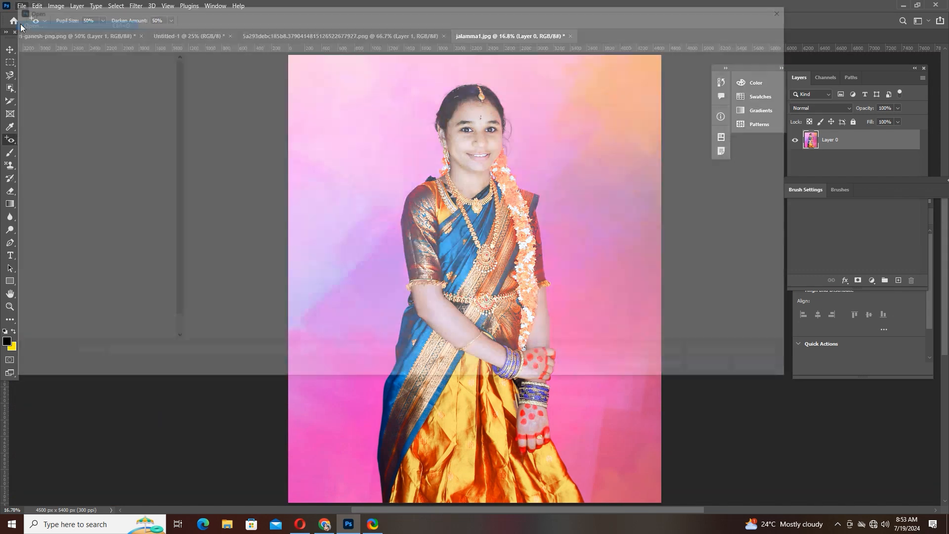
click(40, 73)
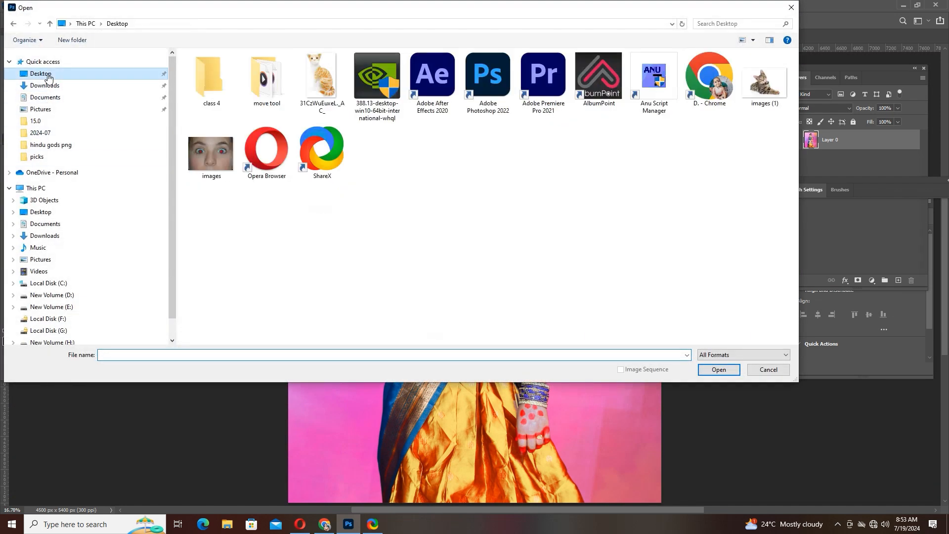
click(218, 147)
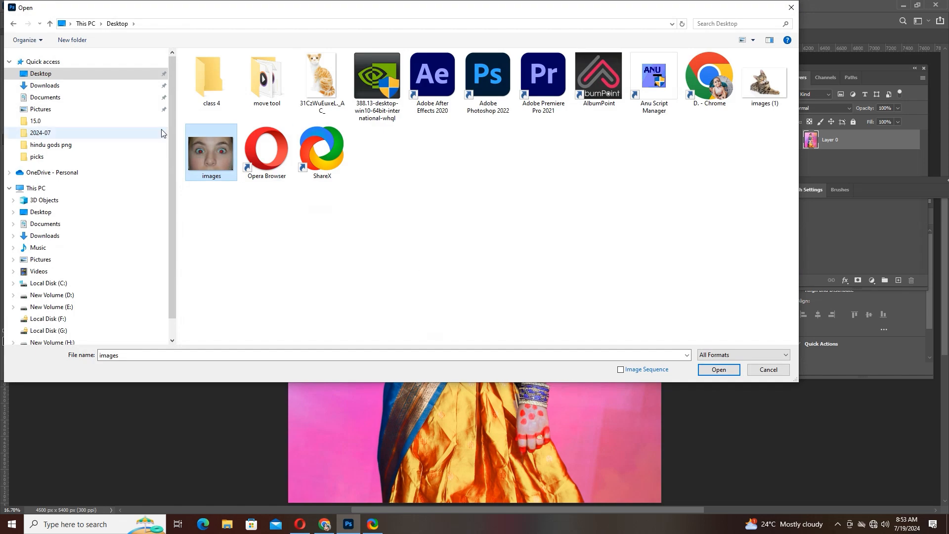
click(719, 370)
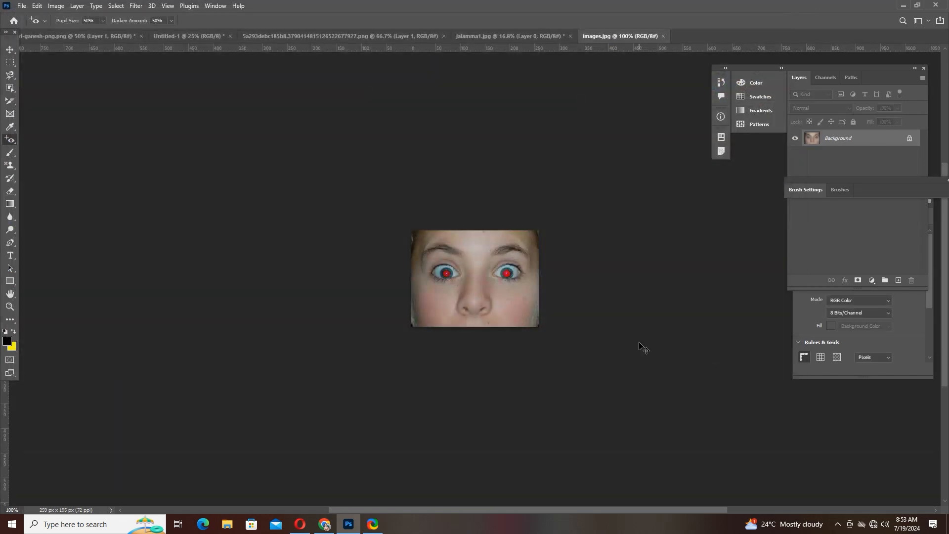
- Remove the red glow from both pupils with the Red Eye tool at 50% pupil size and 50% darken amount
key(ctrl+plus)
key(ctrl+plus)
key(ctrl+plus)
key(ctrl+plus)
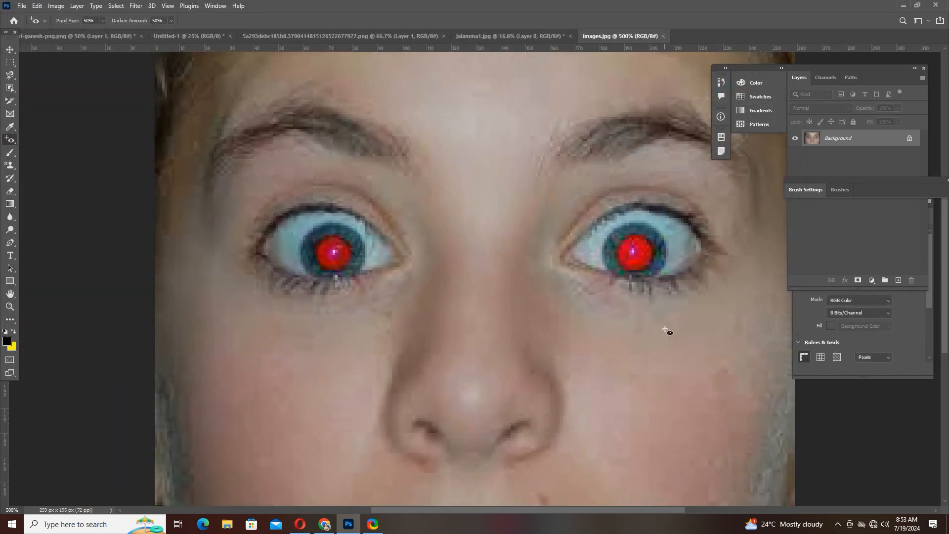
key(ctrl+plus)
key(ctrl+minus)
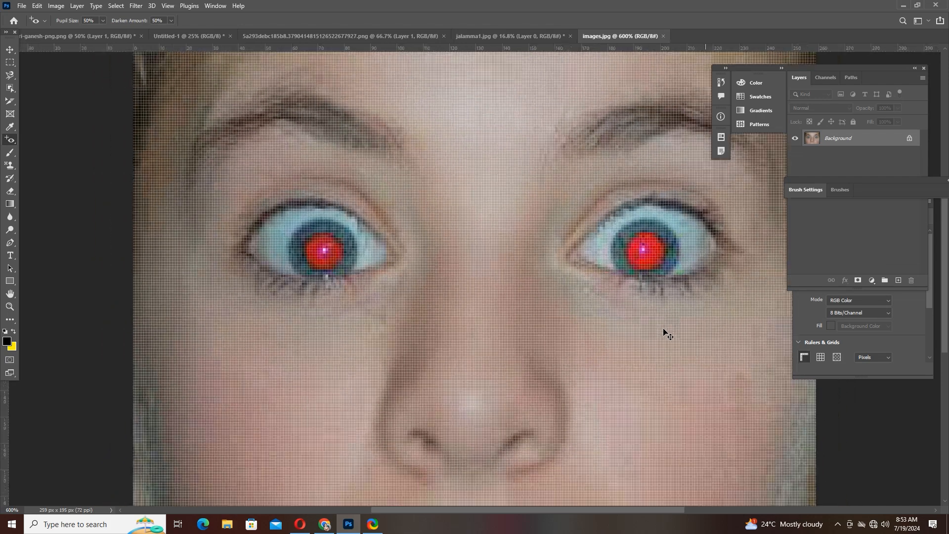
key(ctrl+minus)
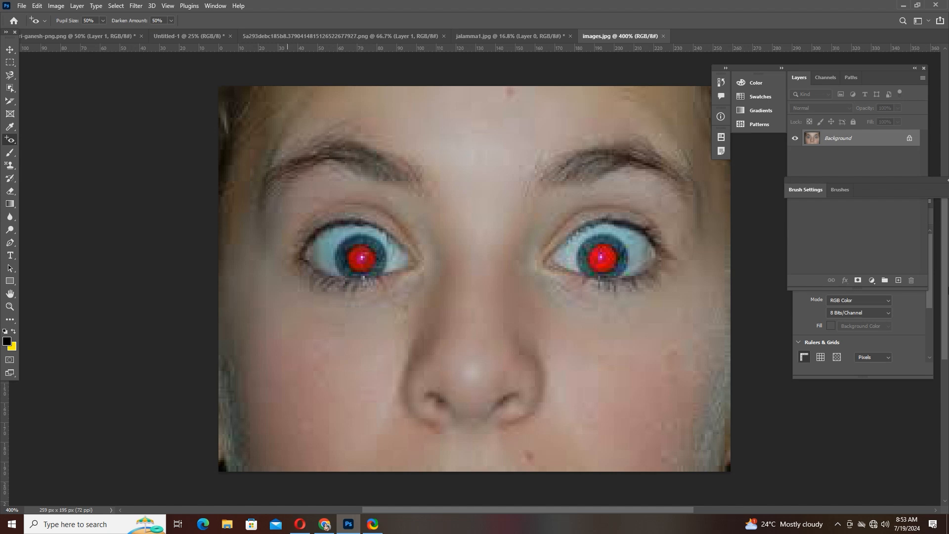
right_click(9, 143)
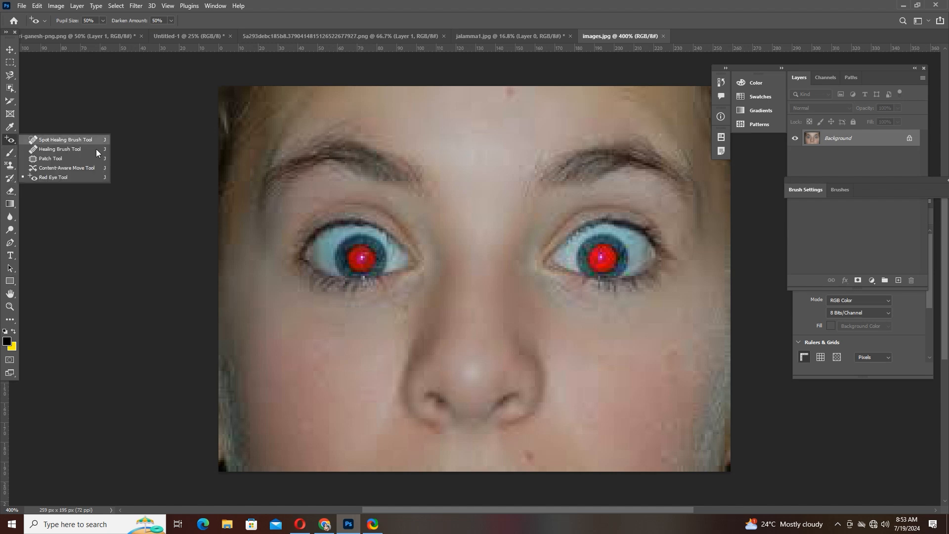
click(55, 179)
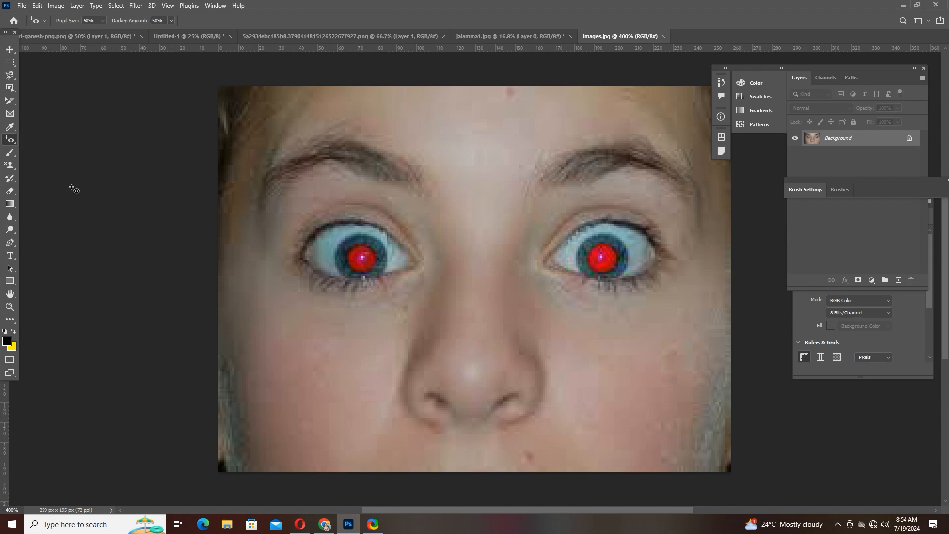
click(357, 254)
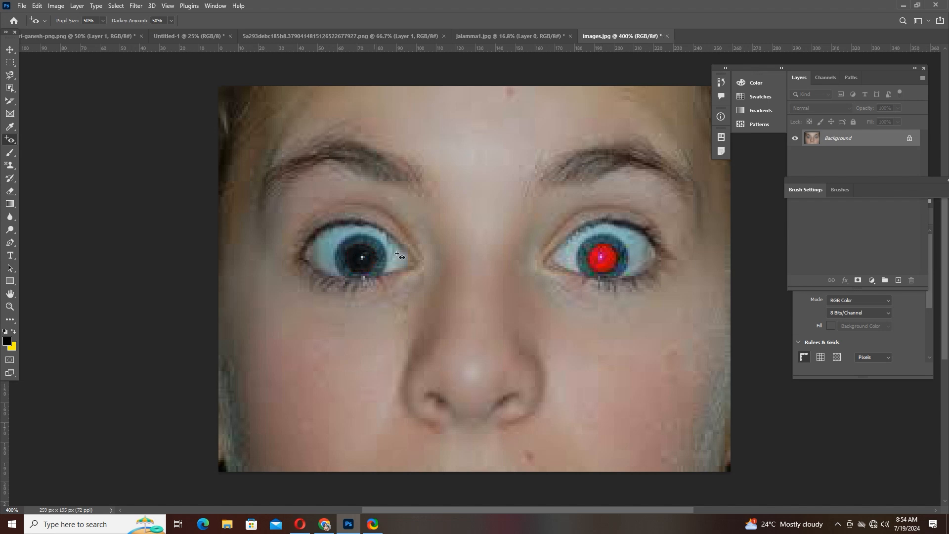
click(606, 254)
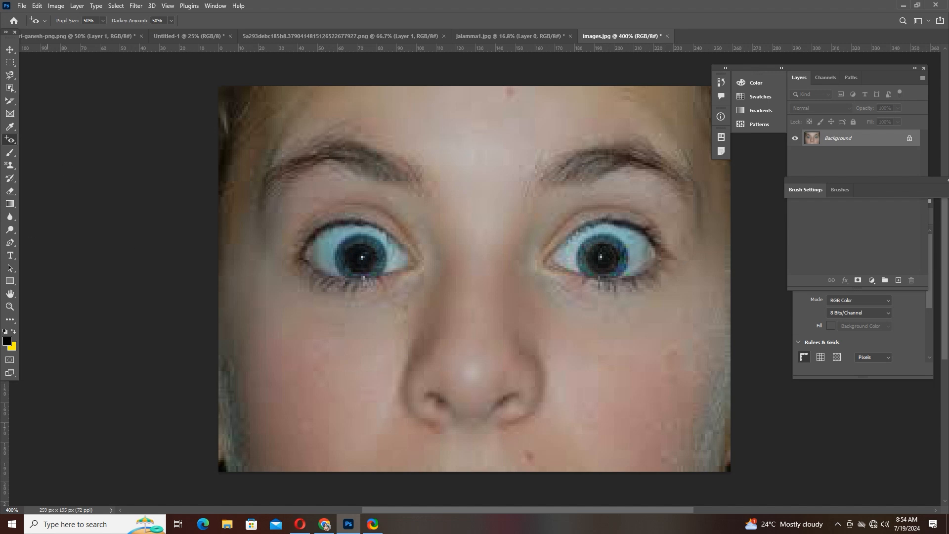
- Activate the Brush tool on the blank Untitled-1 document, switching briefly to the Mixer Brush tool and back
click(10, 156)
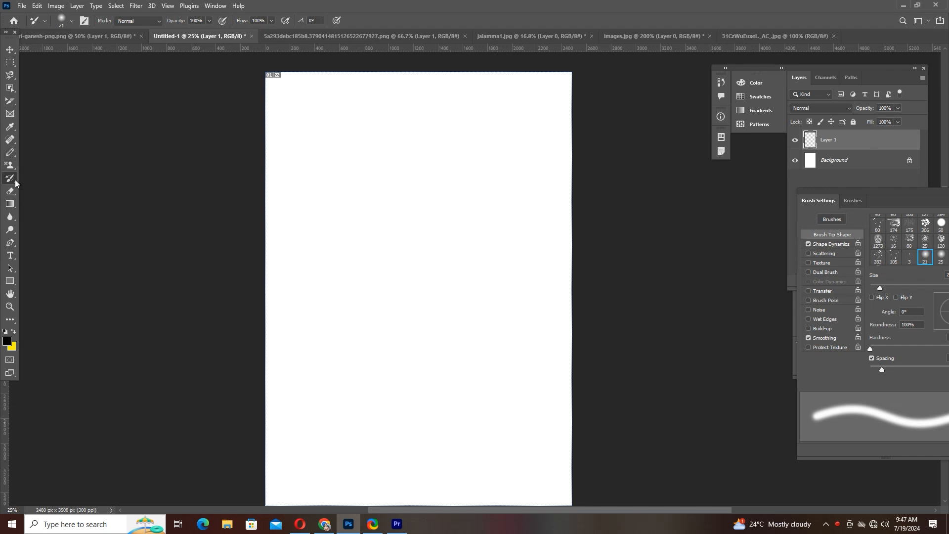
click(11, 152)
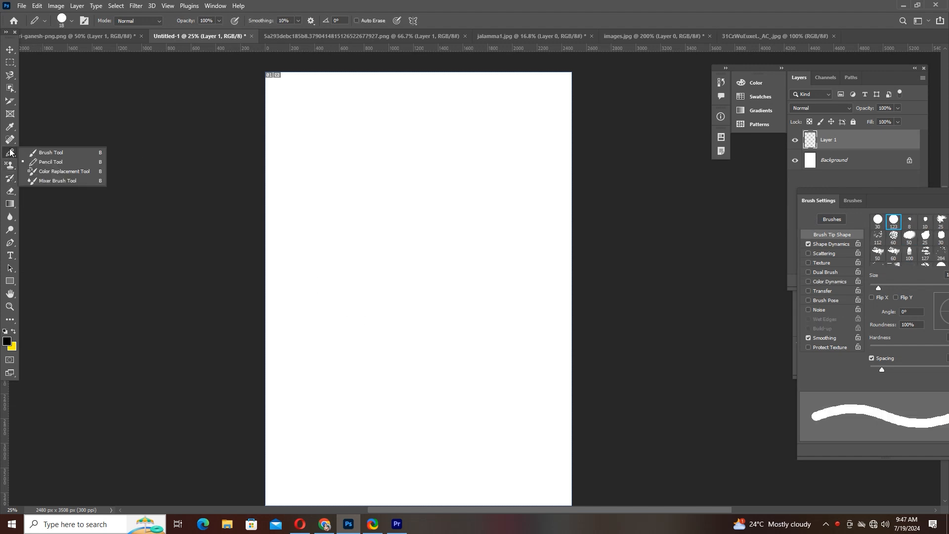
click(39, 153)
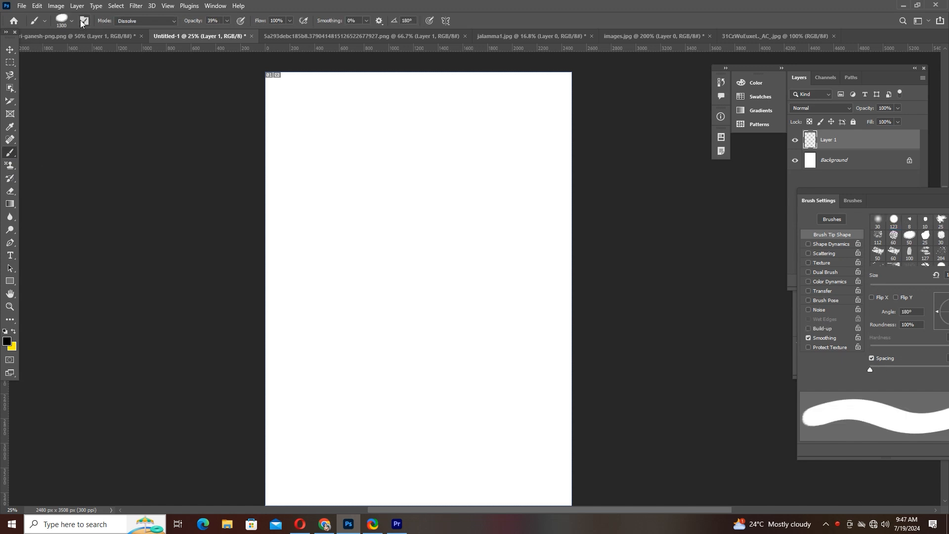
right_click(11, 155)
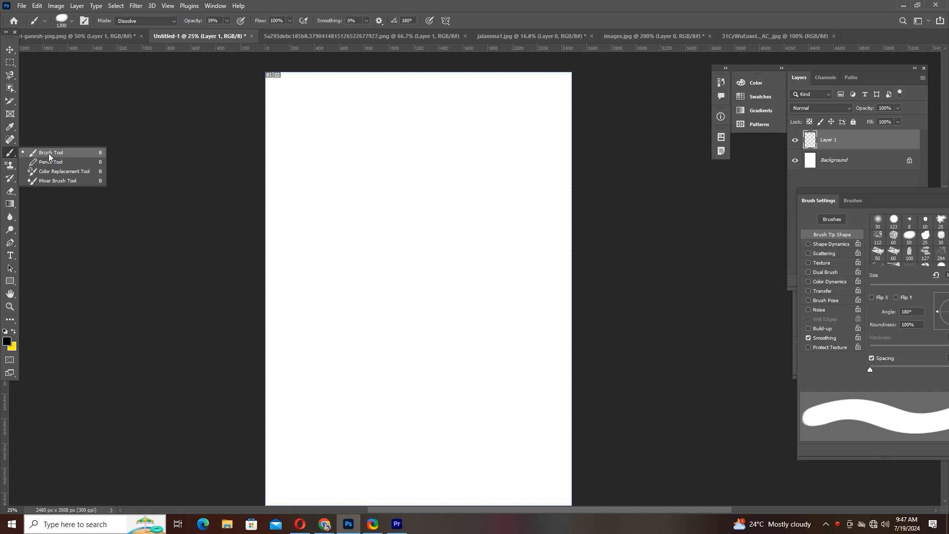
click(57, 181)
right_click(7, 155)
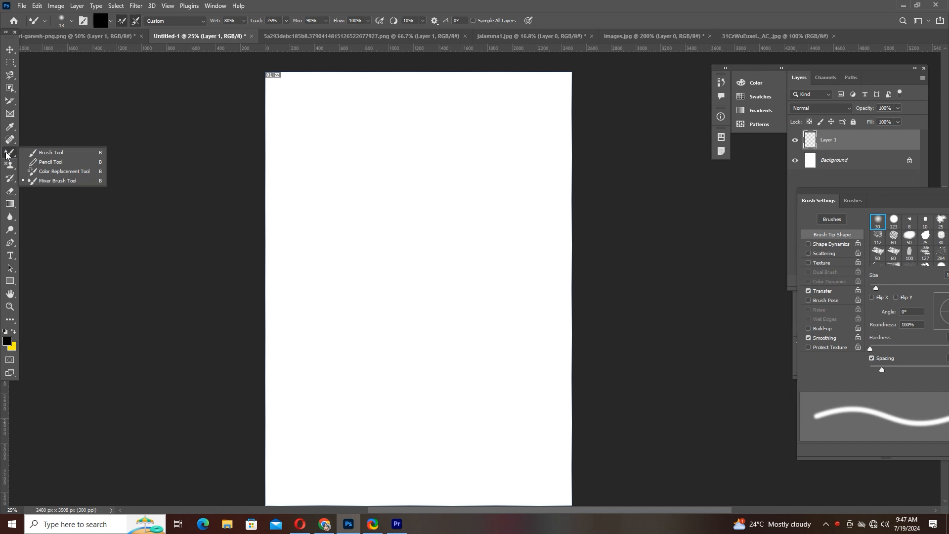
click(50, 153)
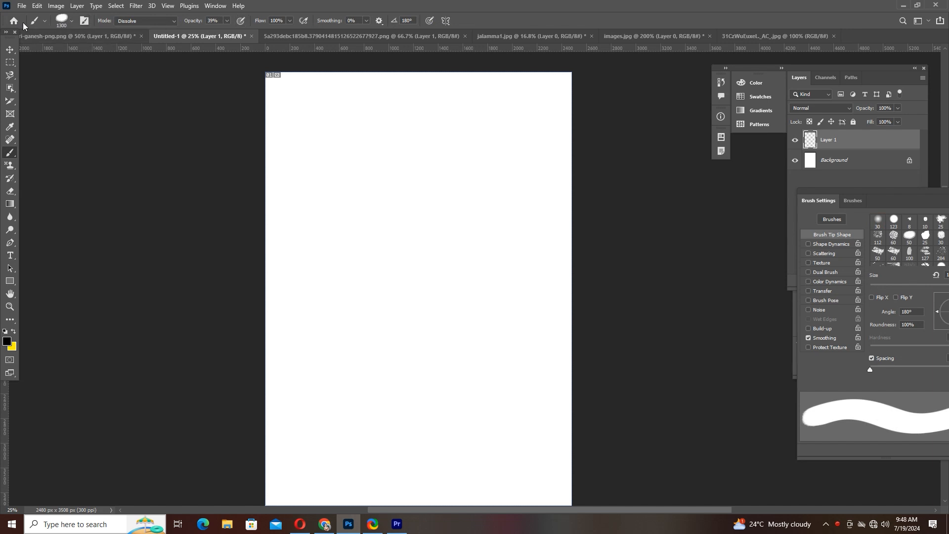
- Set the ganesh brush's roundness to 91% and its size to 1457 px
click(43, 21)
click(43, 21)
click(42, 21)
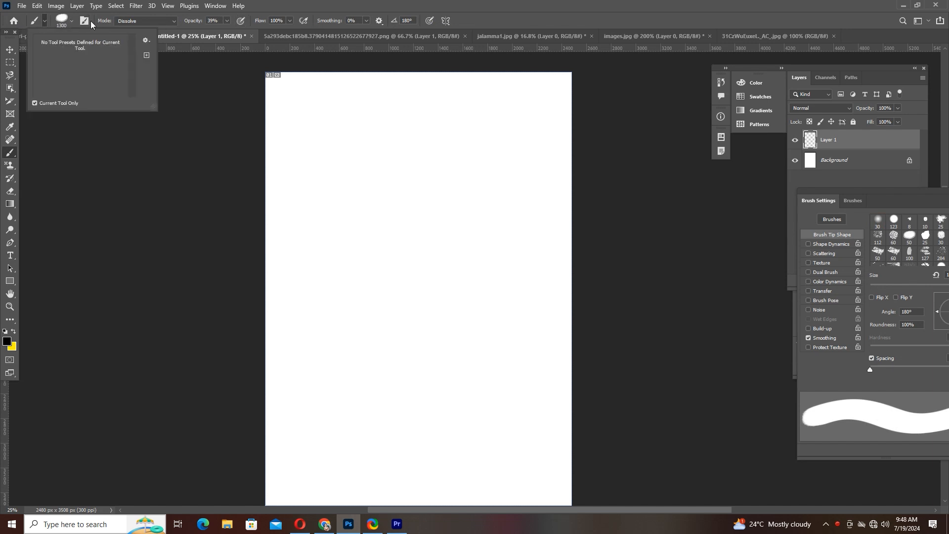
click(69, 23)
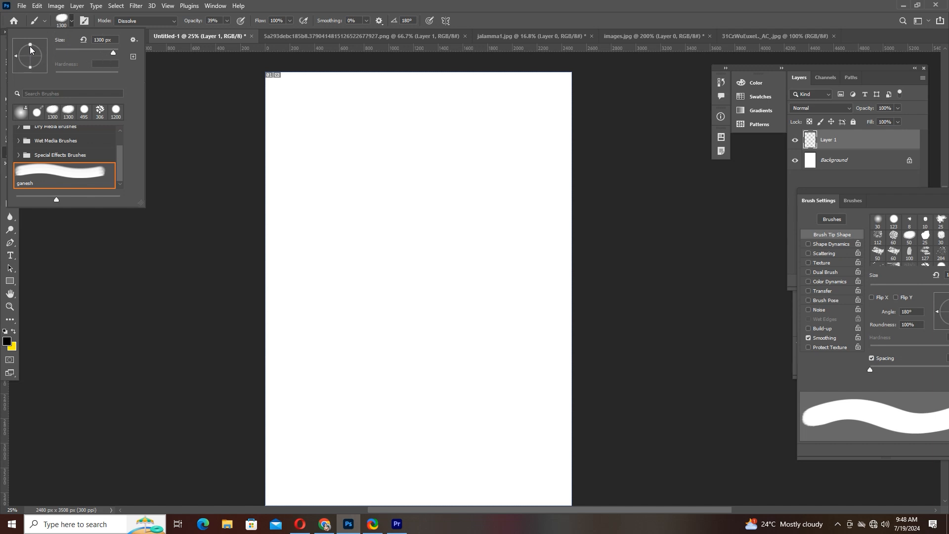
drag(30, 45, 37, 45)
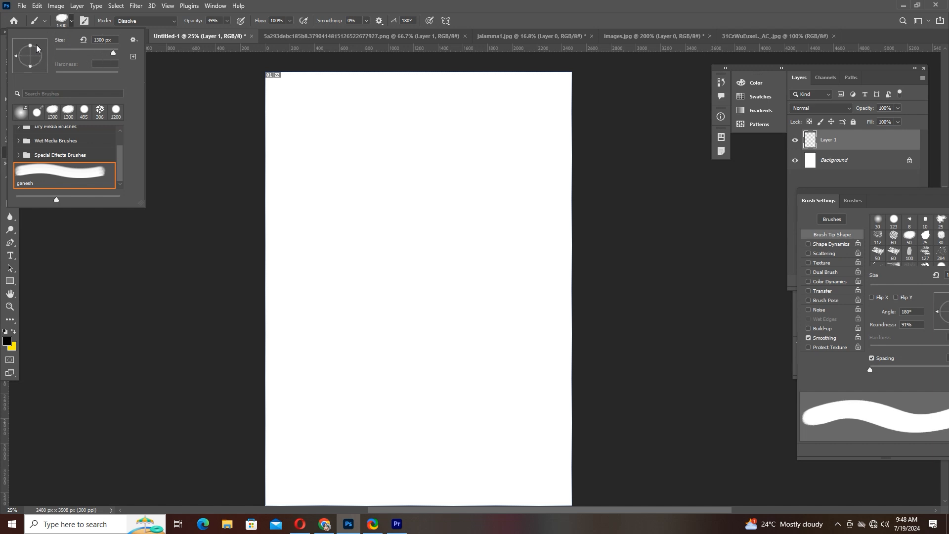
mouse_move(114, 52)
mouse_down()
mouse_move(94, 53)
mouse_move(113, 52)
mouse_up()
- Show the Brush Settings panel over the canvas and undo the stray brush stroke in the page's corner
click(85, 22)
click(85, 23)
click(85, 22)
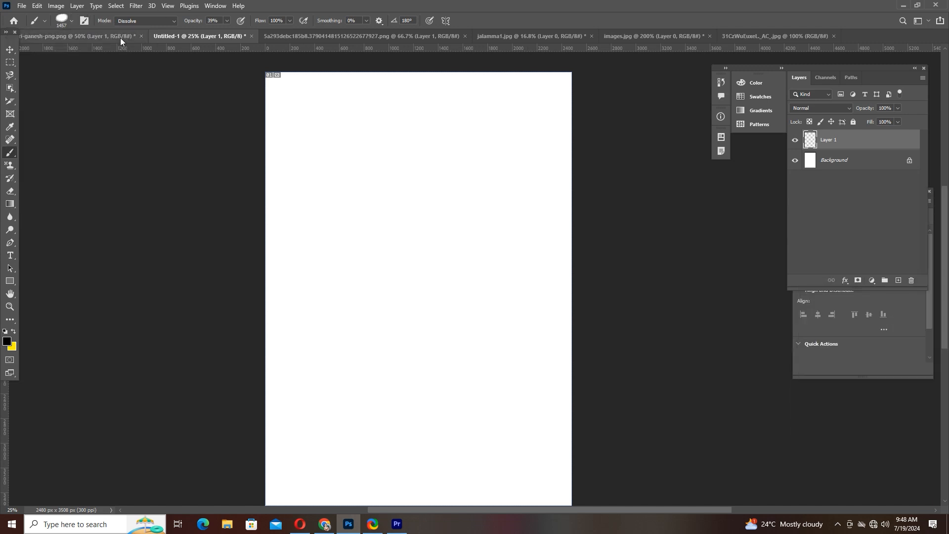
click(85, 21)
click(85, 21)
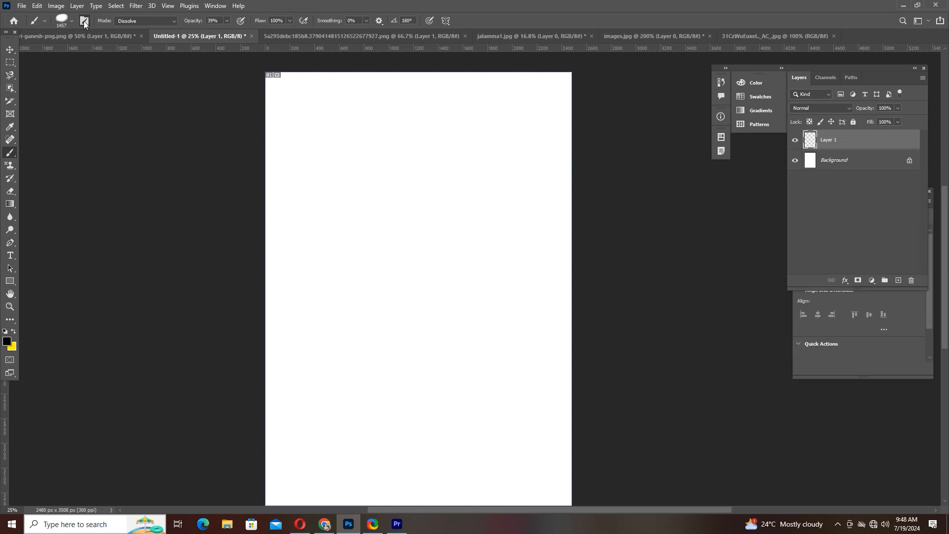
click(85, 21)
mouse_move(854, 193)
mouse_down()
mouse_move(761, 192)
mouse_move(332, 140)
mouse_up()
drag(282, 116, 101, 65)
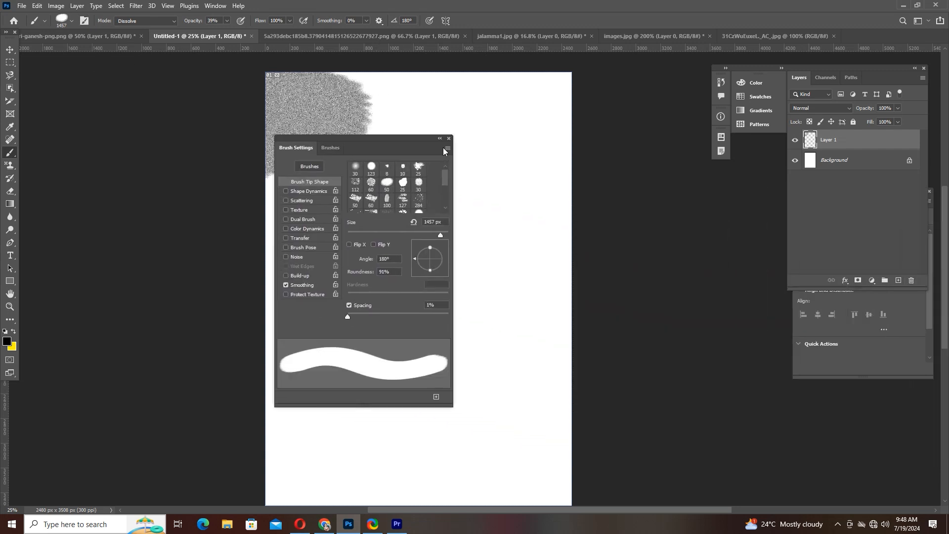
key(ctrl+z)
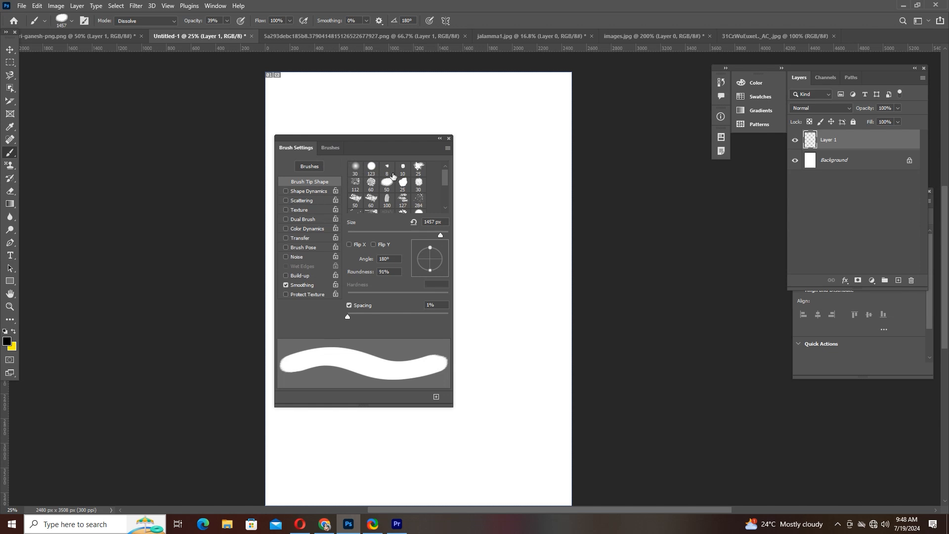
- Choose the round 123 brush tip and set size 155 px, hardness 22% and spacing 45%
click(373, 168)
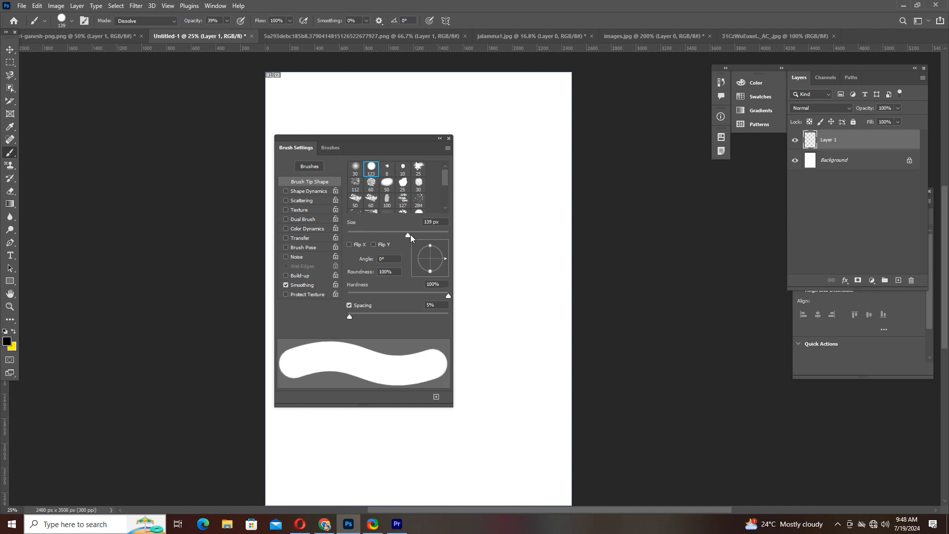
drag(410, 236, 414, 235)
drag(366, 292, 384, 292)
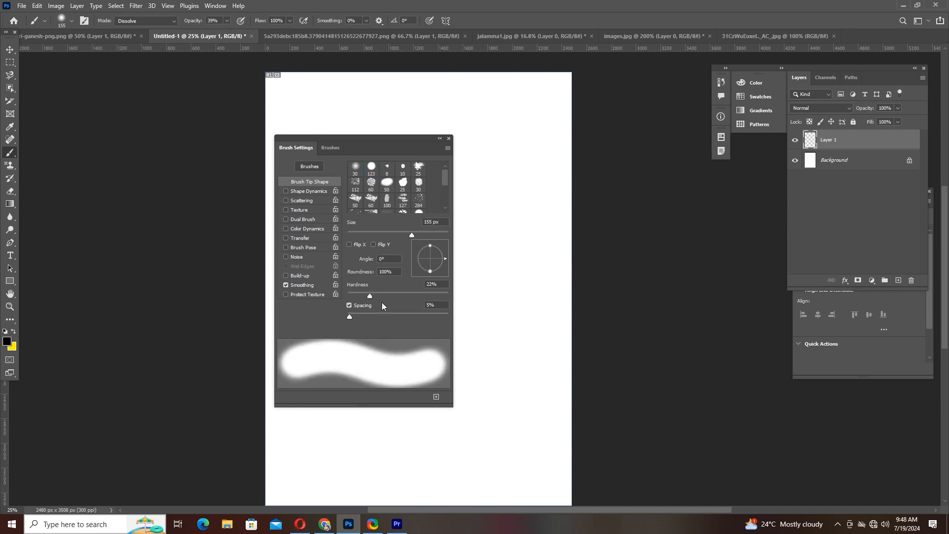
drag(351, 315, 380, 321)
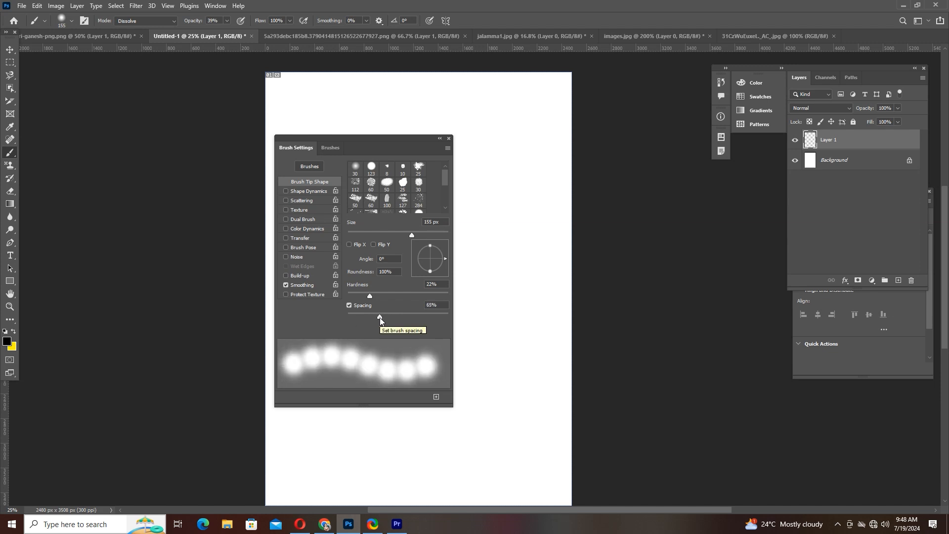
mouse_move(417, 318)
mouse_down()
mouse_move(464, 319)
mouse_move(370, 319)
mouse_up()
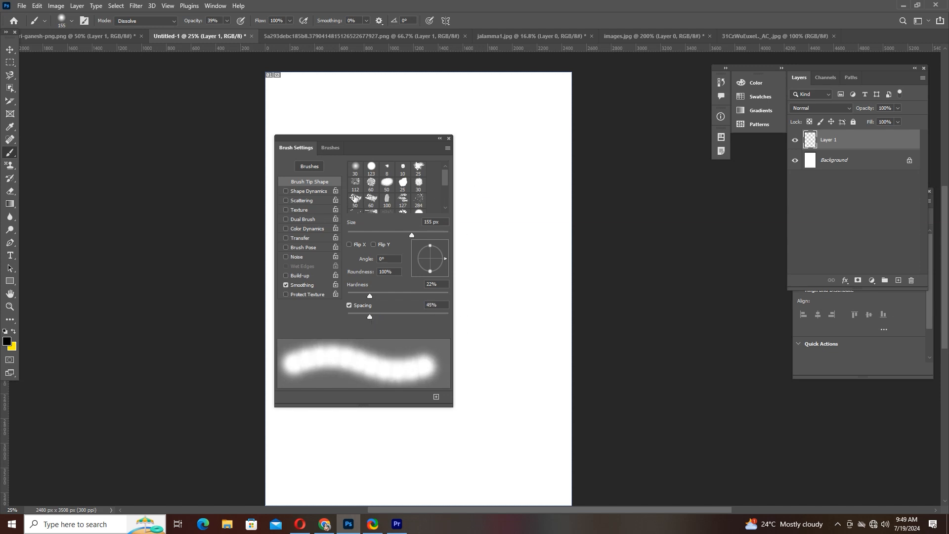
- Choose the leaf-cluster 306 brush tip and widen its spacing to 137%
drag(442, 179, 445, 194)
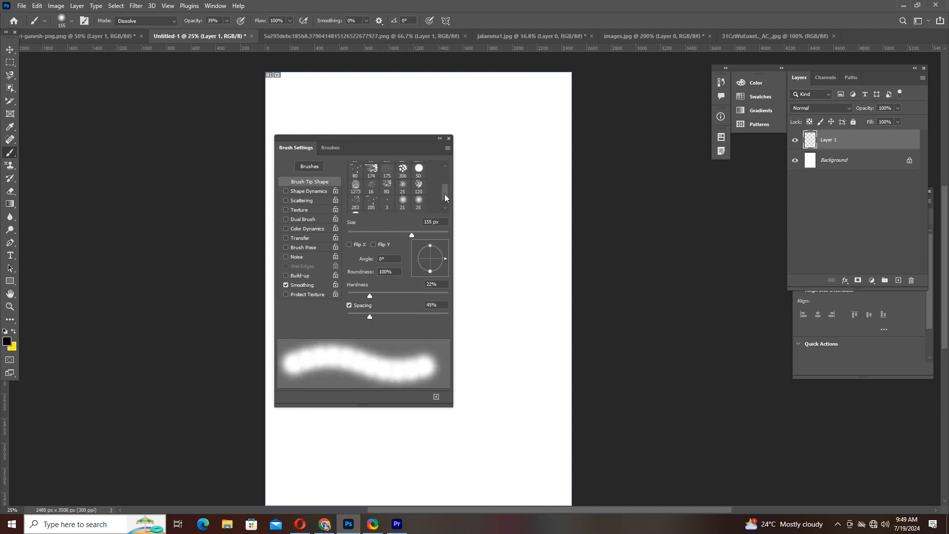
click(403, 169)
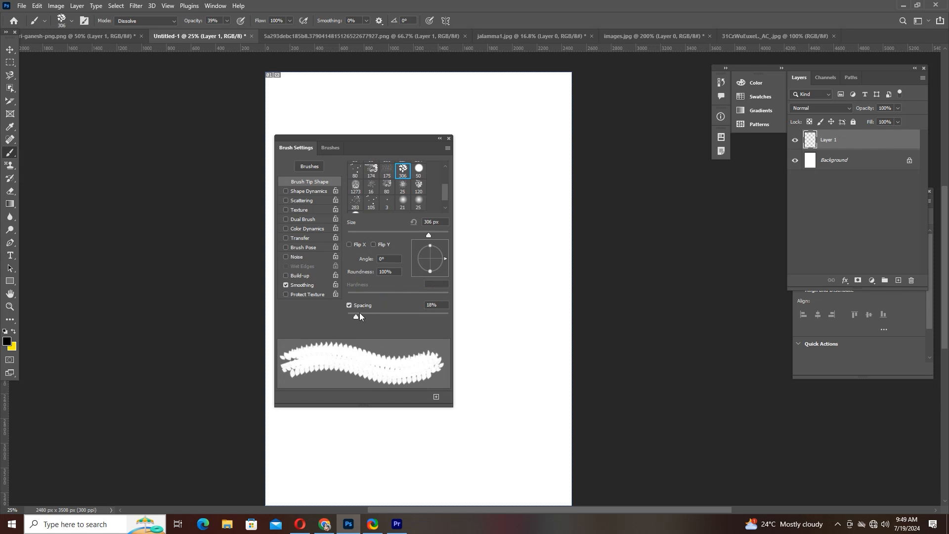
mouse_move(359, 317)
mouse_down()
mouse_move(419, 316)
mouse_move(407, 316)
mouse_up()
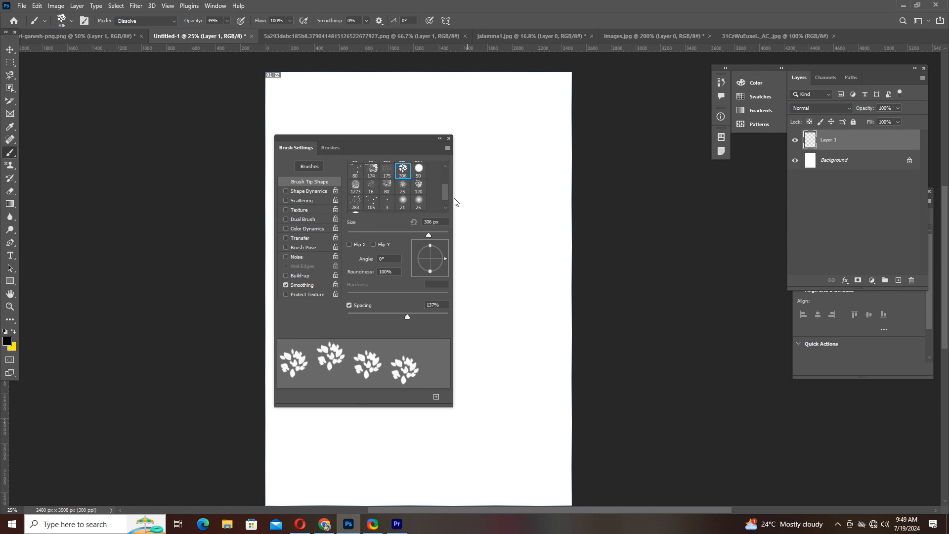
mouse_move(448, 195)
mouse_down()
mouse_move(447, 176)
mouse_move(444, 213)
mouse_up()
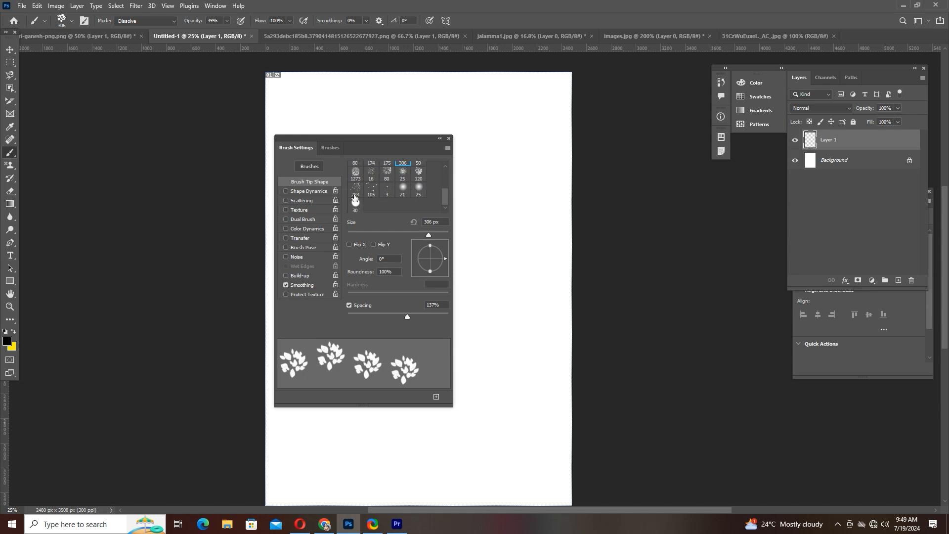
click(88, 20)
click(88, 20)
- Choose the soft round 30 brush tip, move the Brush Settings panel off the page and set the brush size to 504 px
scroll(385, 189, up, 3)
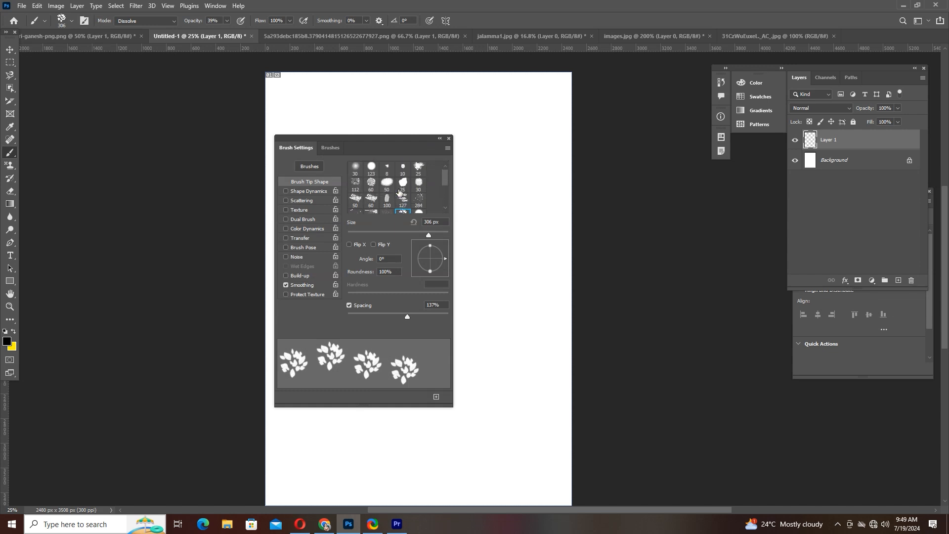
click(355, 169)
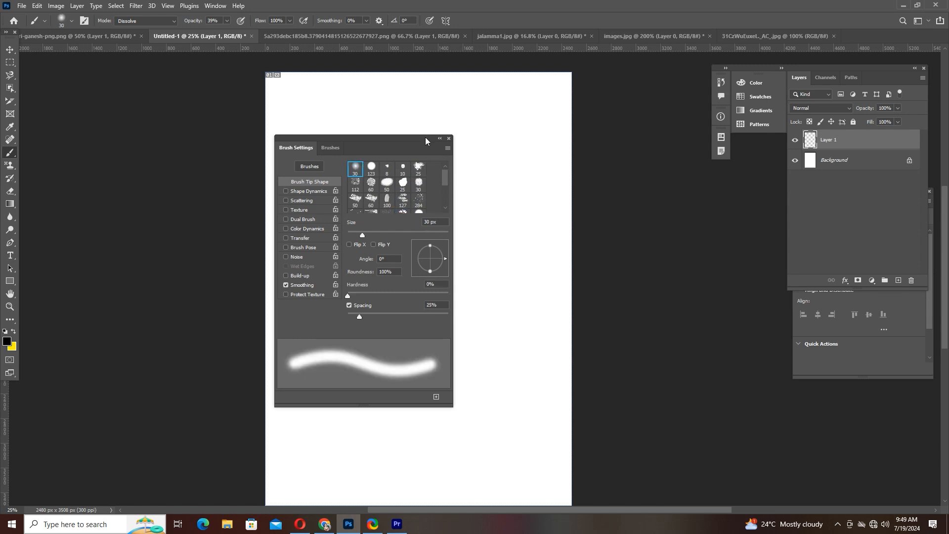
drag(425, 138, 749, 189)
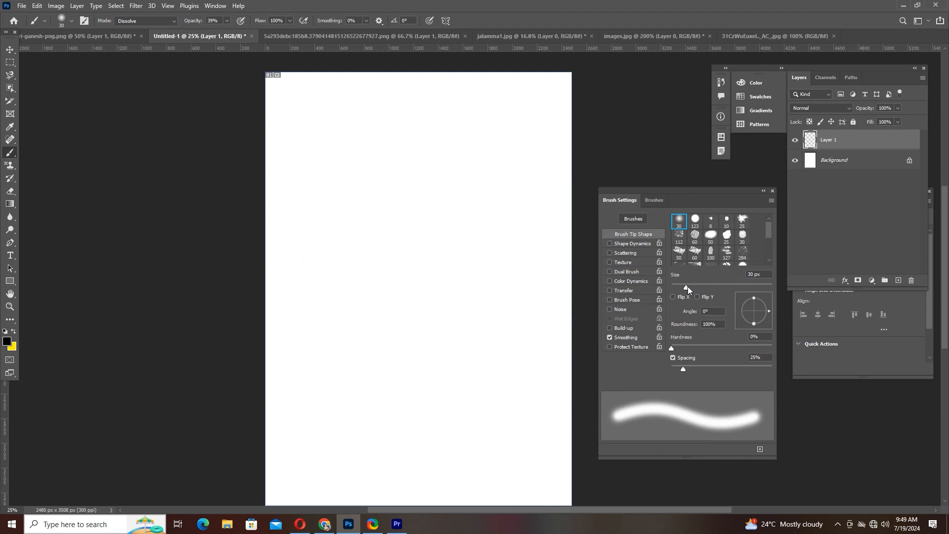
drag(687, 287, 763, 288)
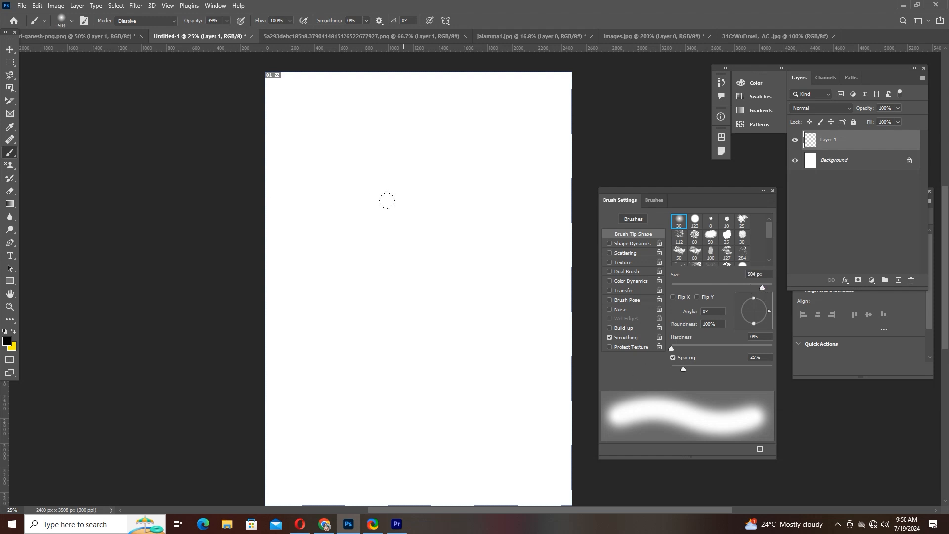
- Paint separate soft black dabs over the upper and middle page on Layer 1 with the 504 px brush
click(404, 217)
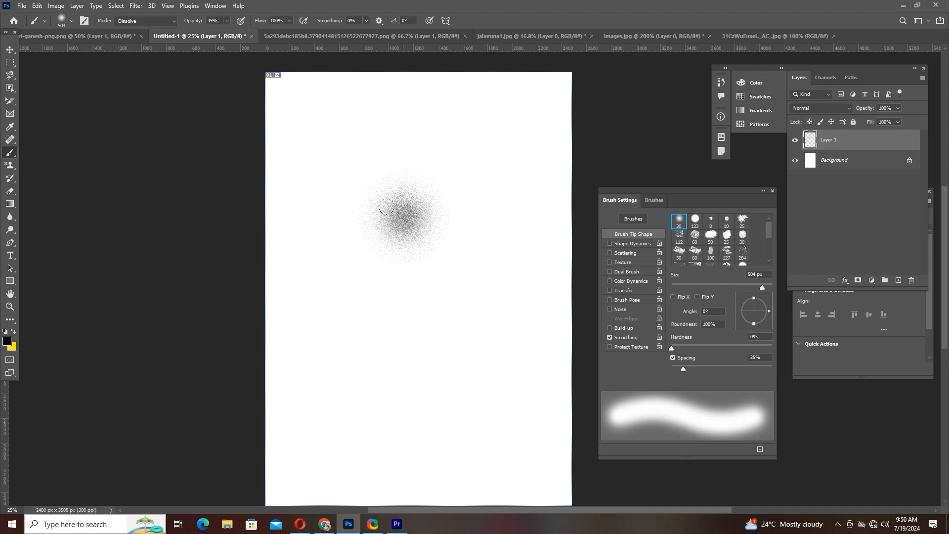
click(389, 210)
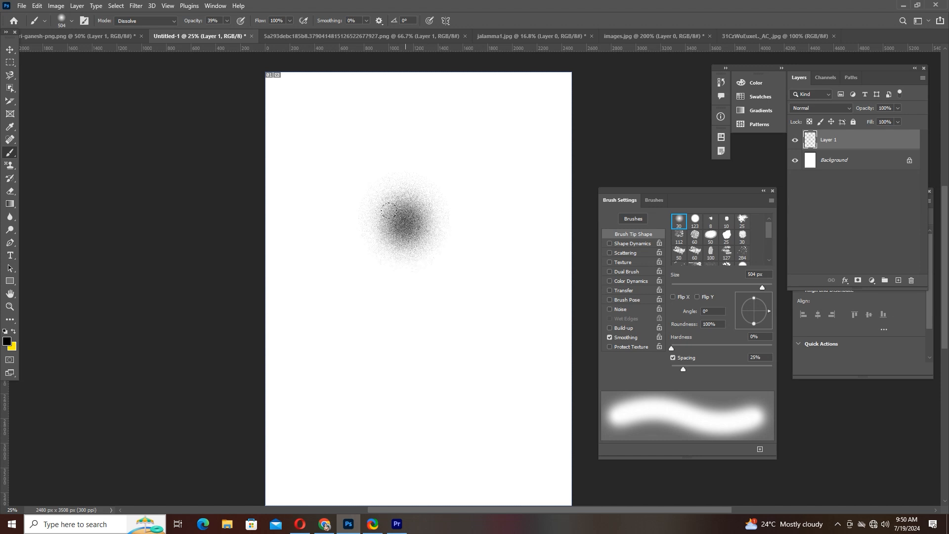
click(391, 261)
click(393, 292)
click(389, 332)
click(436, 136)
click(455, 196)
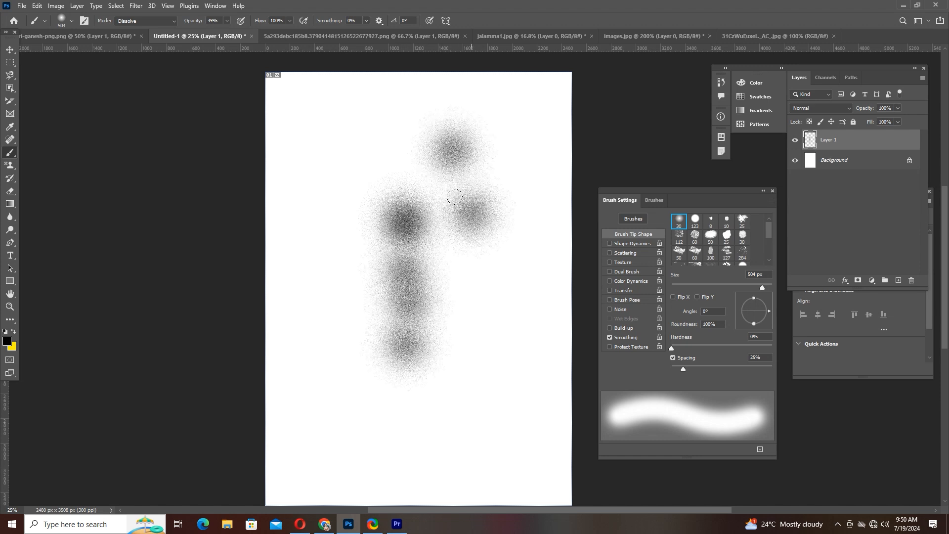
click(454, 232)
click(455, 281)
click(460, 301)
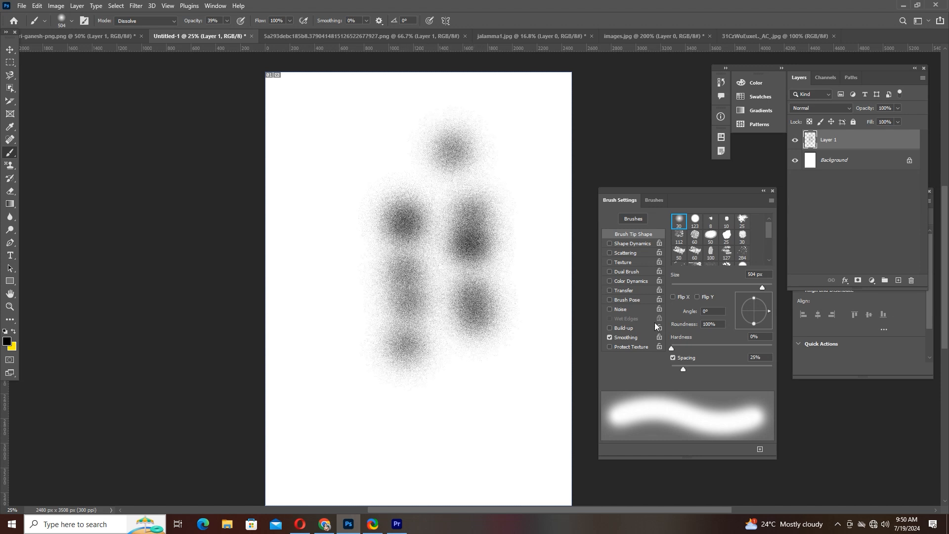
- Undo all the soft brush dabs on Layer 1
key(ctrl+z)
key(ctrl+z)
key(ctrl+z)
key(ctrl+z)
key(ctrl+z)
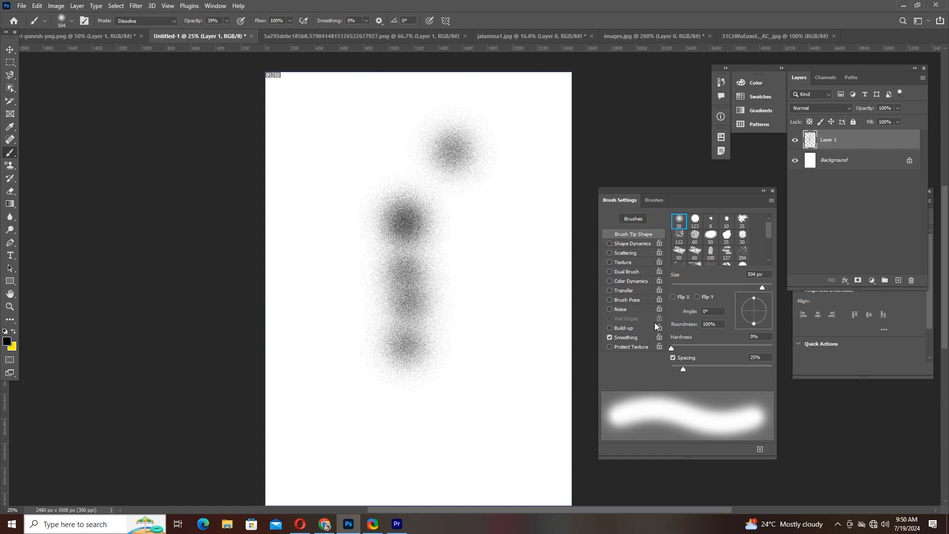
key(ctrl+z)
key(ctrl+z)
key(ctrl+z)
key(ctrl+z)
key(ctrl+z)
key(ctrl+z)
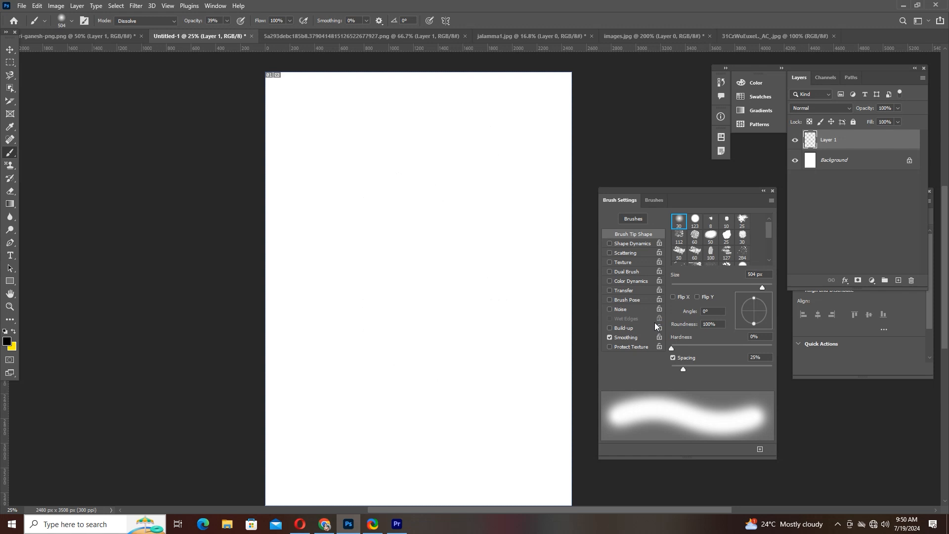
- Try the hard round 123 brush tip at its own size and at 2574 px with one dab each, undoing both
click(702, 221)
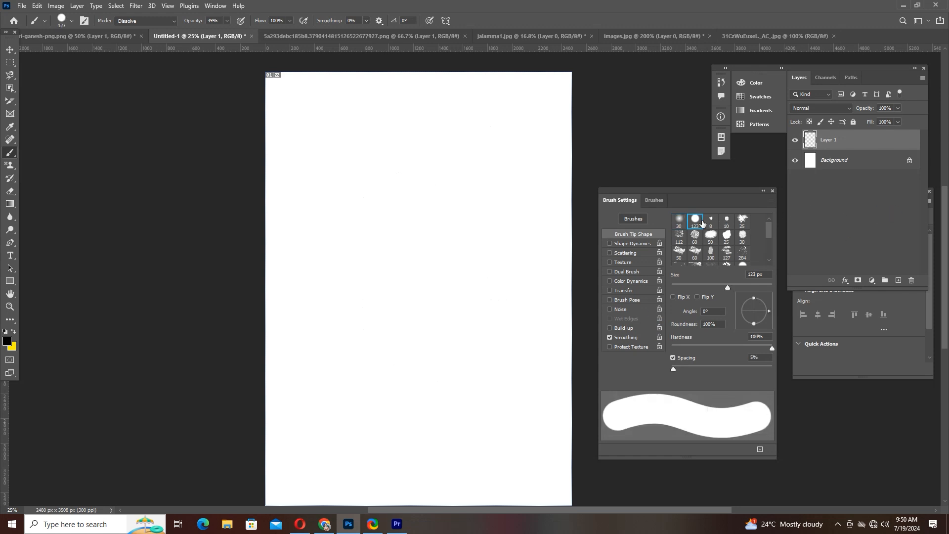
click(397, 224)
key(ctrl+z)
drag(736, 286, 767, 287)
click(419, 251)
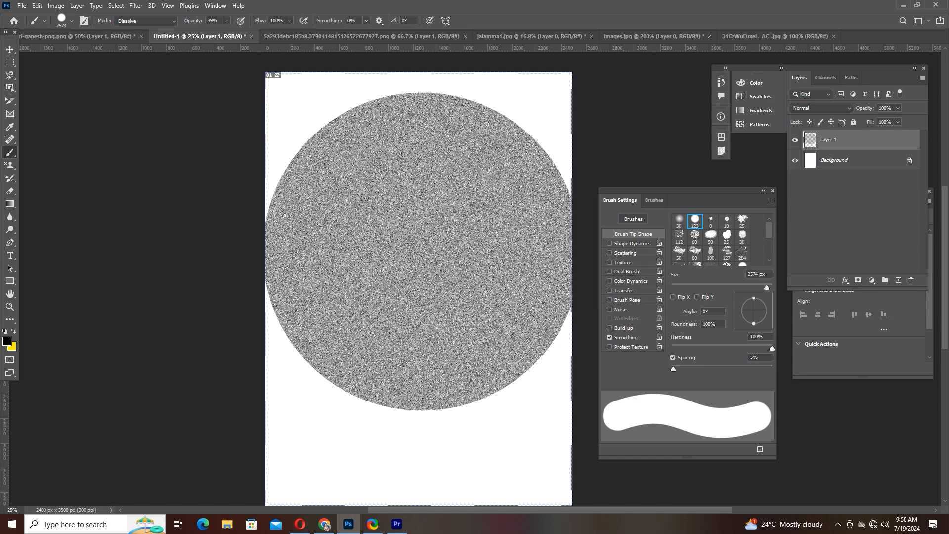
key(ctrl+z)
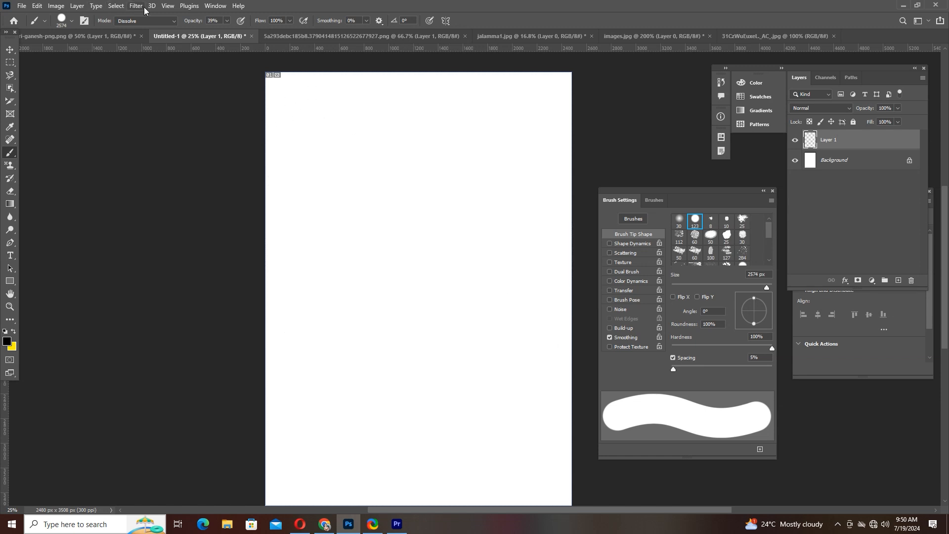
- Test the 2574 px brush with one dab at 100% opacity and one at 53% opacity, undoing each dab
click(227, 21)
click(423, 273)
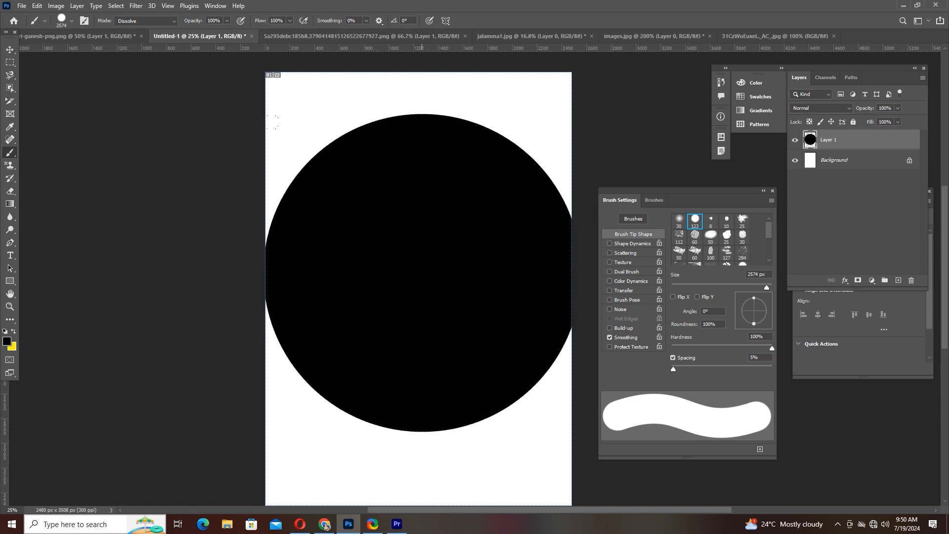
click(227, 21)
key(ctrl+z)
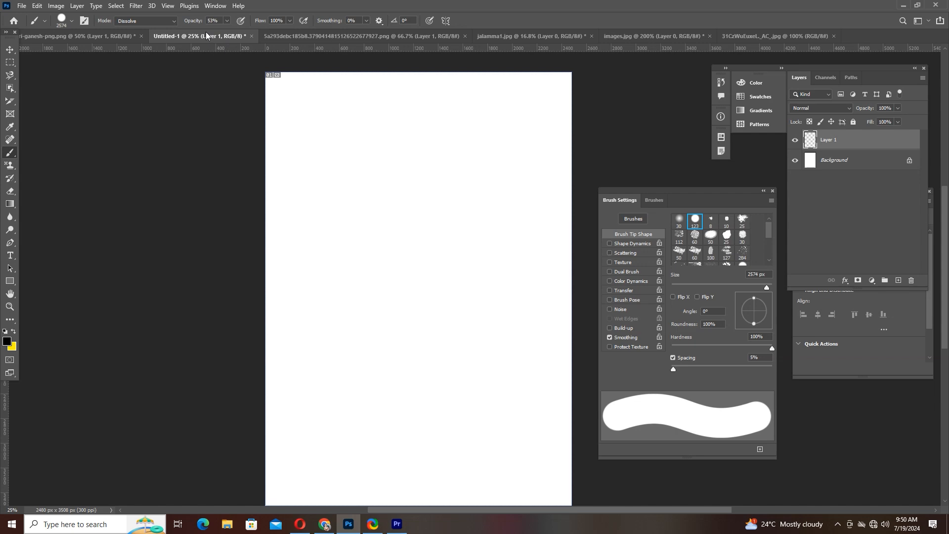
click(419, 262)
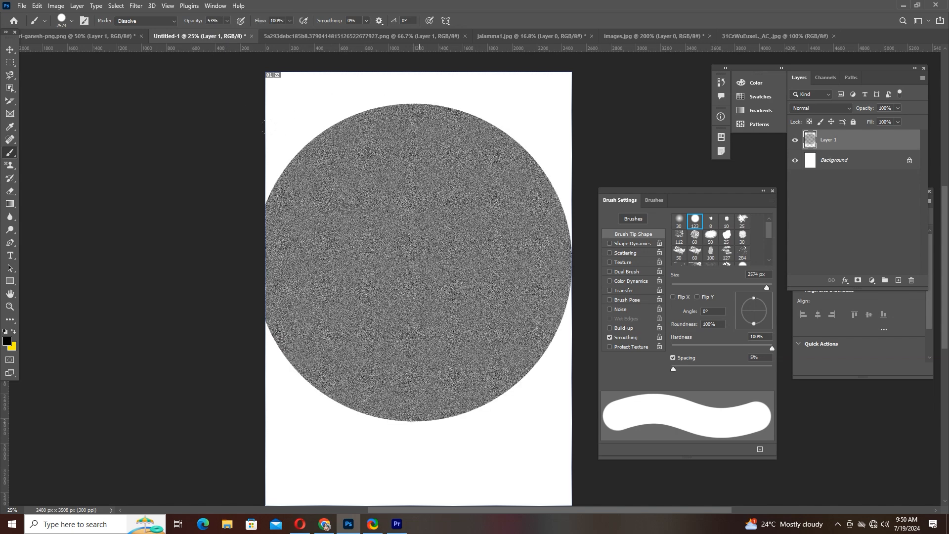
key(ctrl+z)
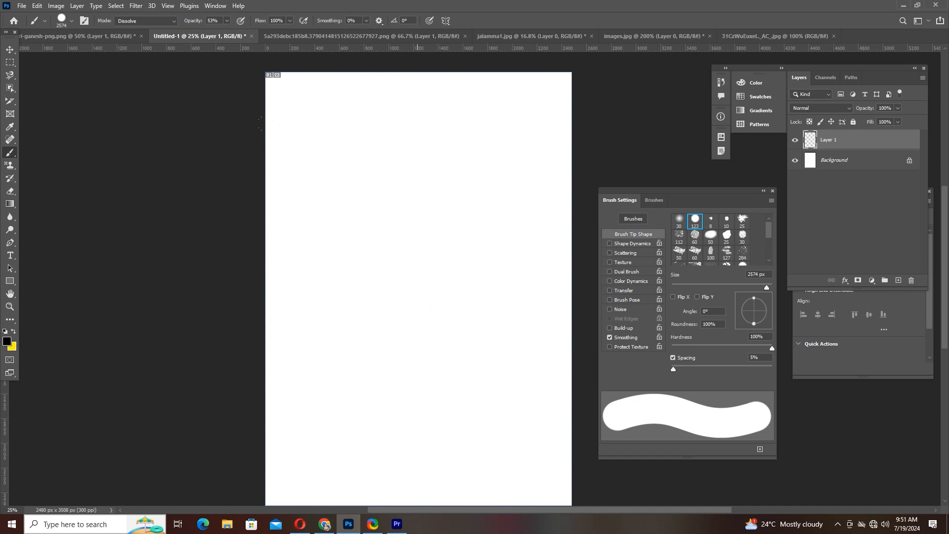
- Choose the leaf-cluster 306 brush tip and set spacing 149%, size 178 px and angle 108°
scroll(730, 242, down, 2)
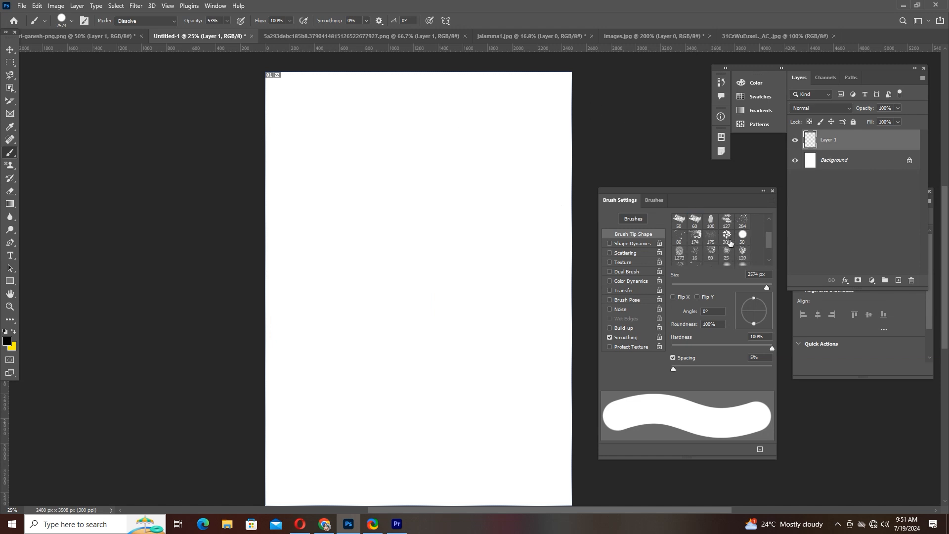
scroll(730, 242, down, 2)
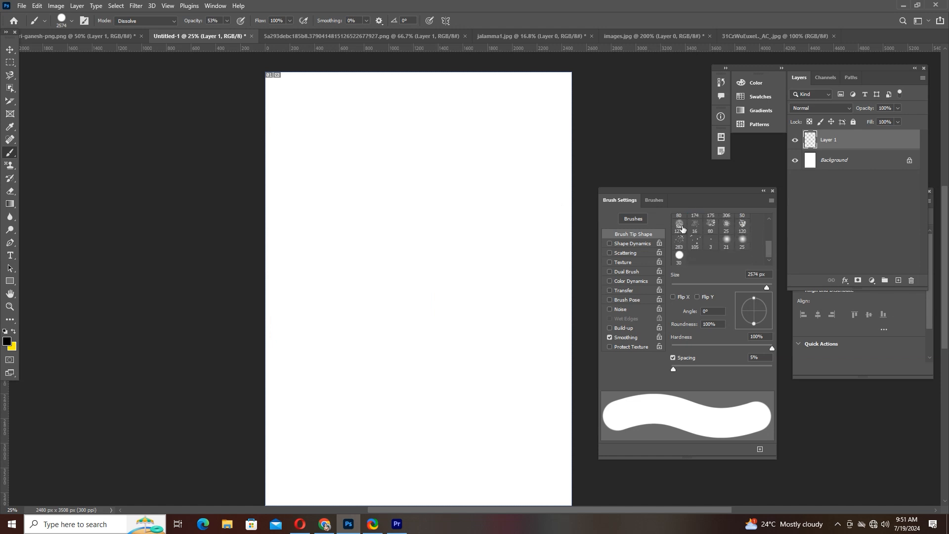
scroll(703, 235, up, 1)
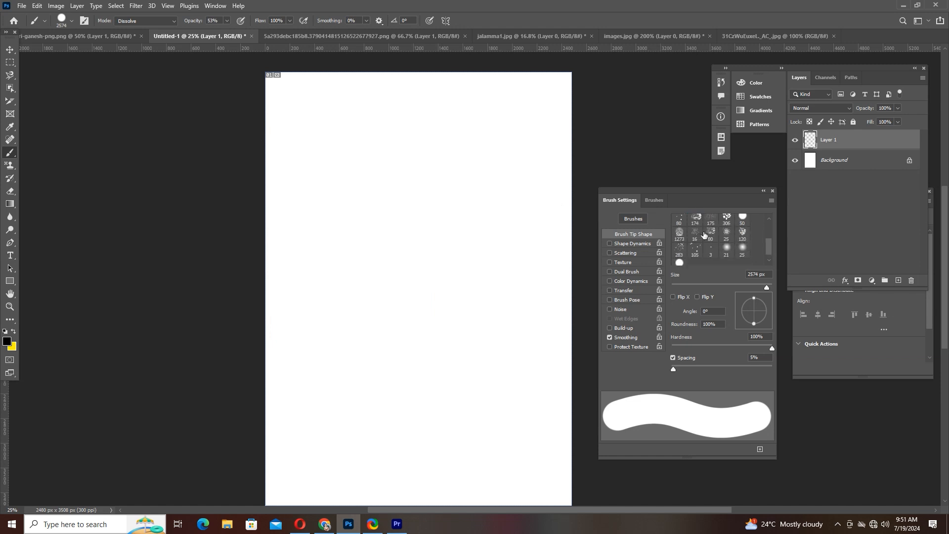
click(742, 234)
scroll(733, 238, up, 2)
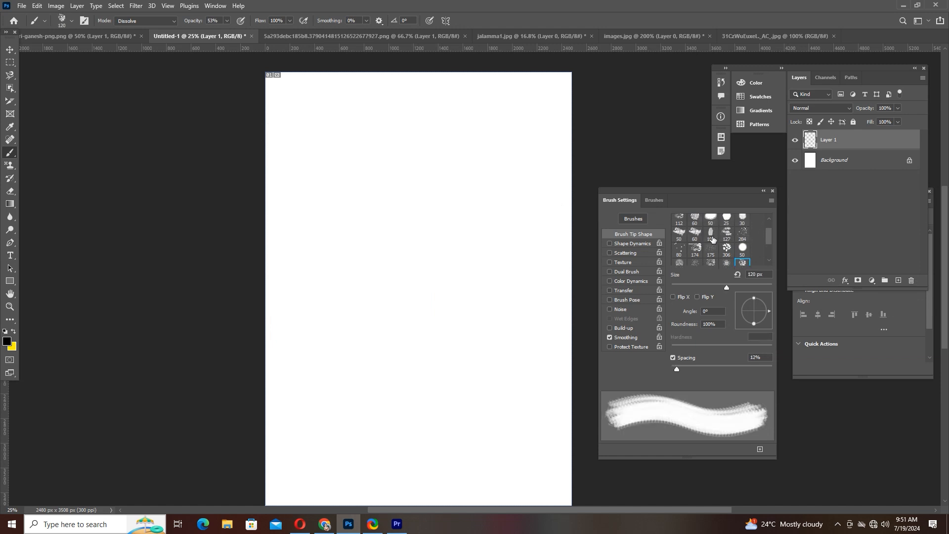
click(727, 249)
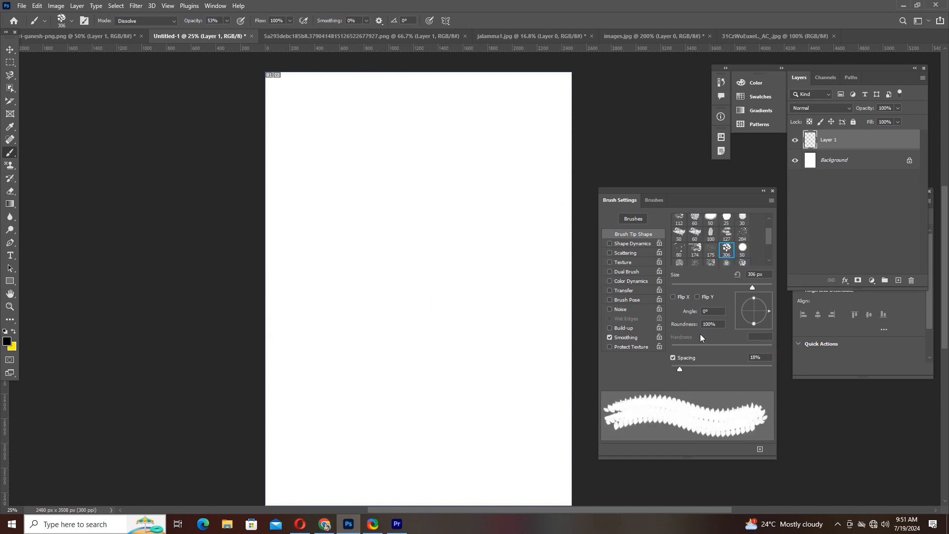
drag(678, 369, 735, 369)
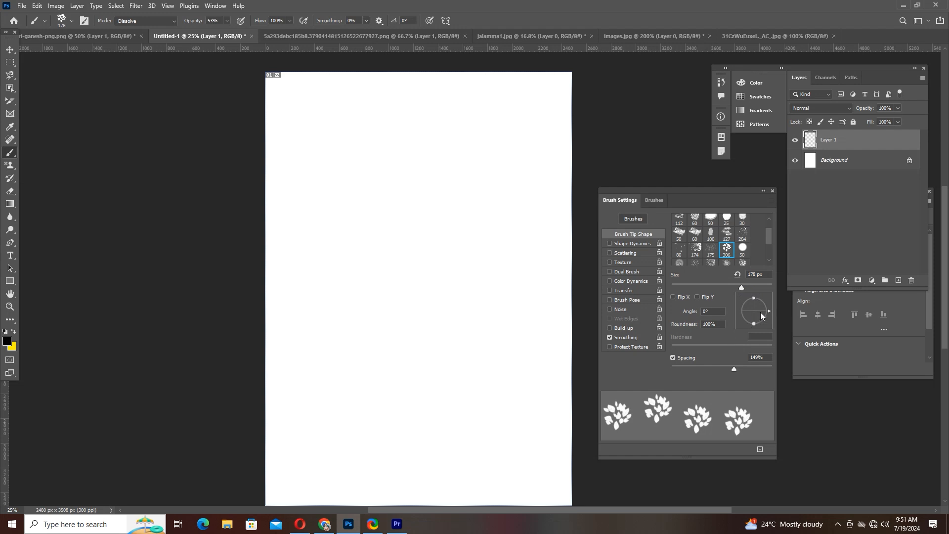
mouse_move(761, 314)
mouse_down()
mouse_move(769, 310)
mouse_move(756, 321)
mouse_move(750, 298)
mouse_move(761, 308)
mouse_move(775, 304)
mouse_up()
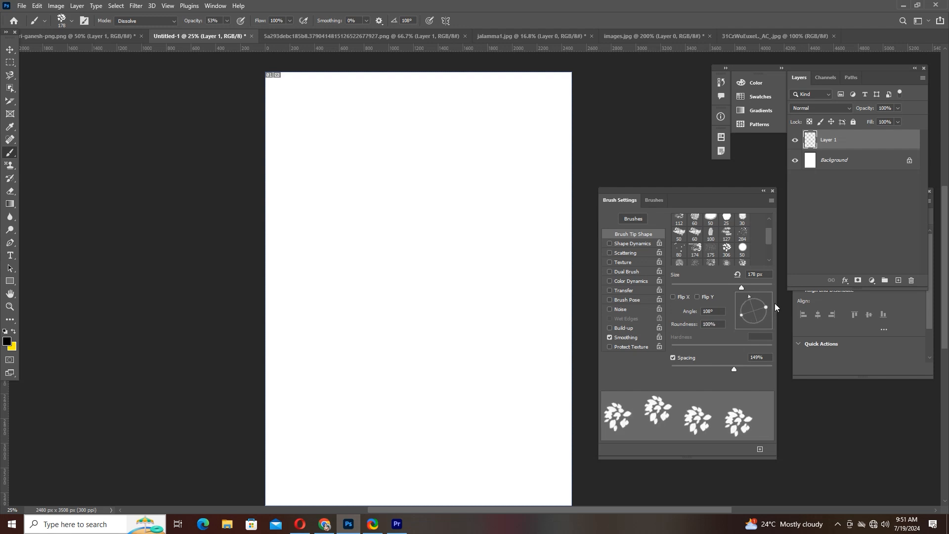
- Stamp nine scattered leaf clusters at 53% opacity across the upper half of the page on Layer 1
click(366, 147)
click(387, 203)
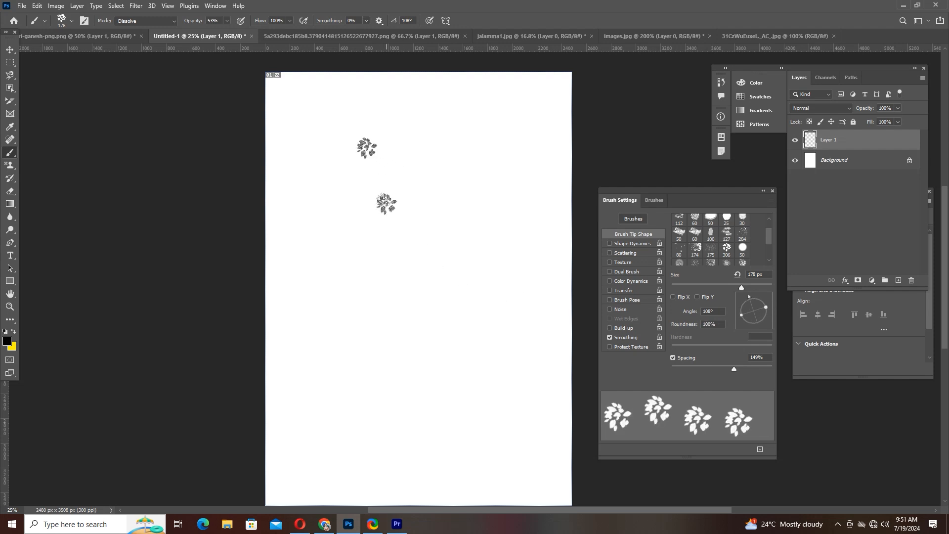
click(366, 248)
click(390, 283)
click(458, 183)
click(458, 137)
click(418, 128)
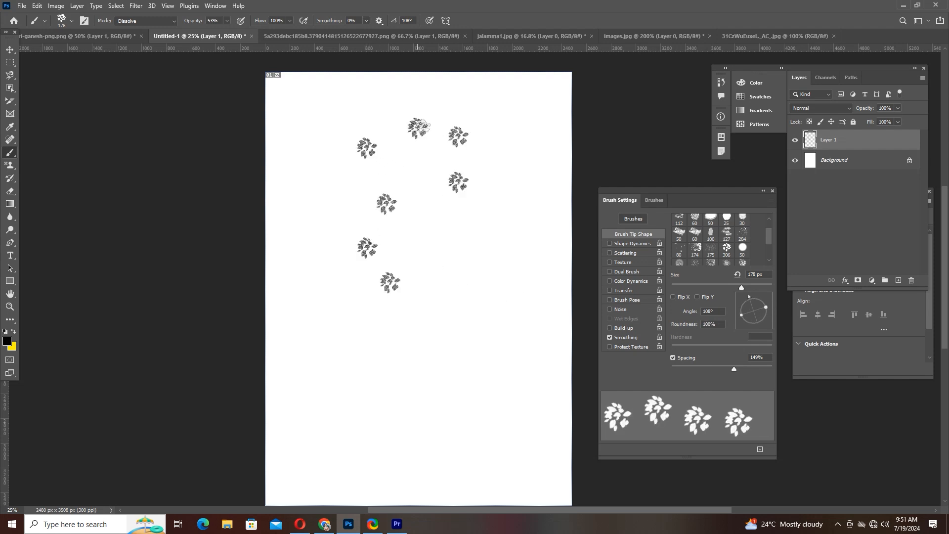
click(439, 187)
click(460, 253)
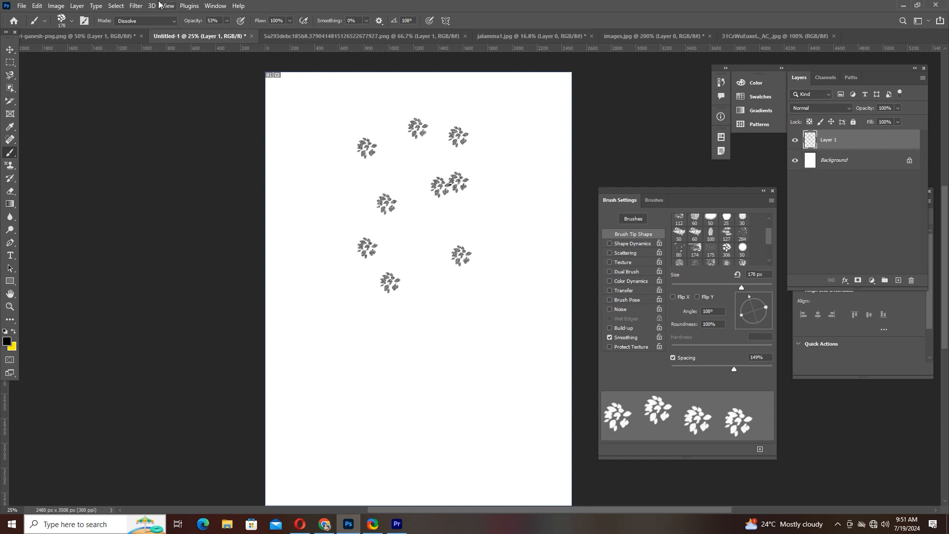
- Raise the brush opacity to 89% and stamp twenty darker leaf clusters around and between the lighter ones
click(229, 20)
click(322, 191)
click(313, 122)
click(312, 227)
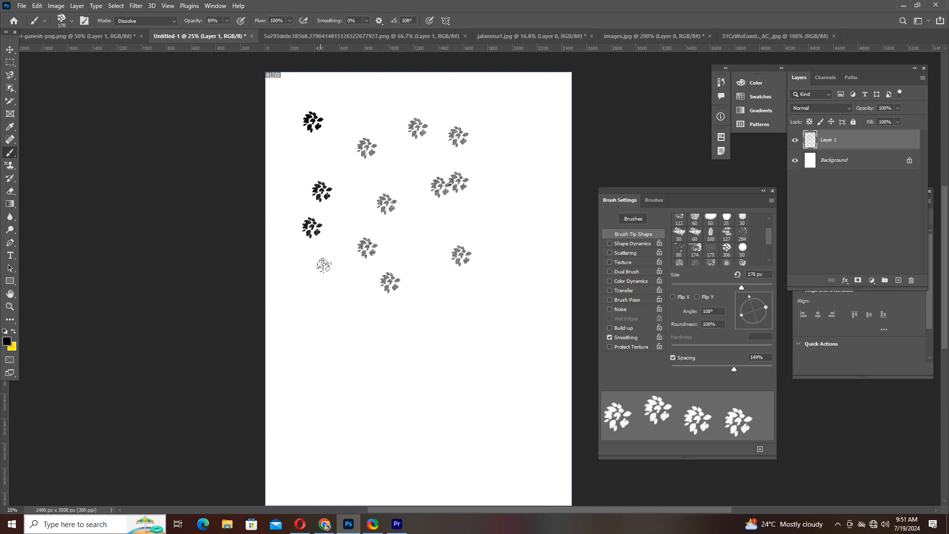
click(326, 278)
click(332, 307)
click(340, 349)
click(401, 359)
click(415, 327)
click(415, 266)
click(404, 230)
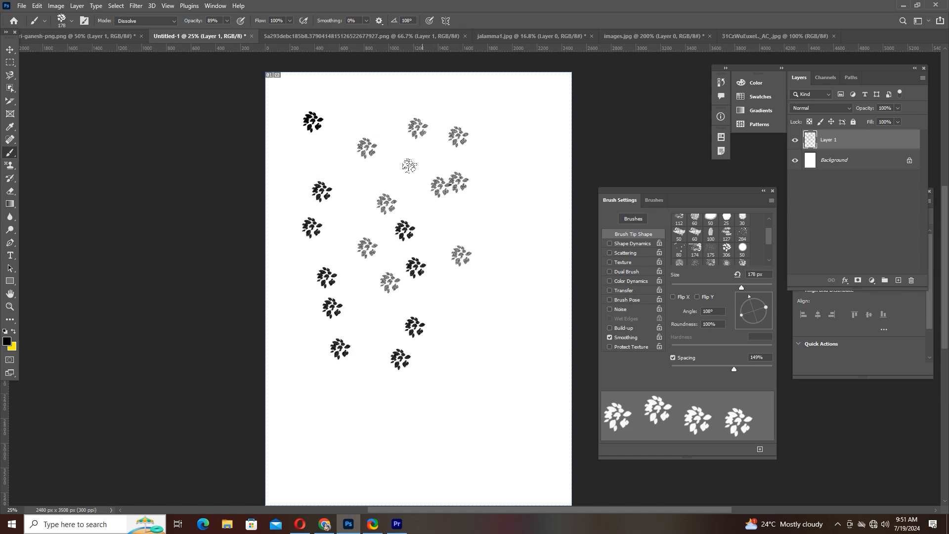
click(412, 168)
click(497, 124)
click(503, 177)
click(509, 212)
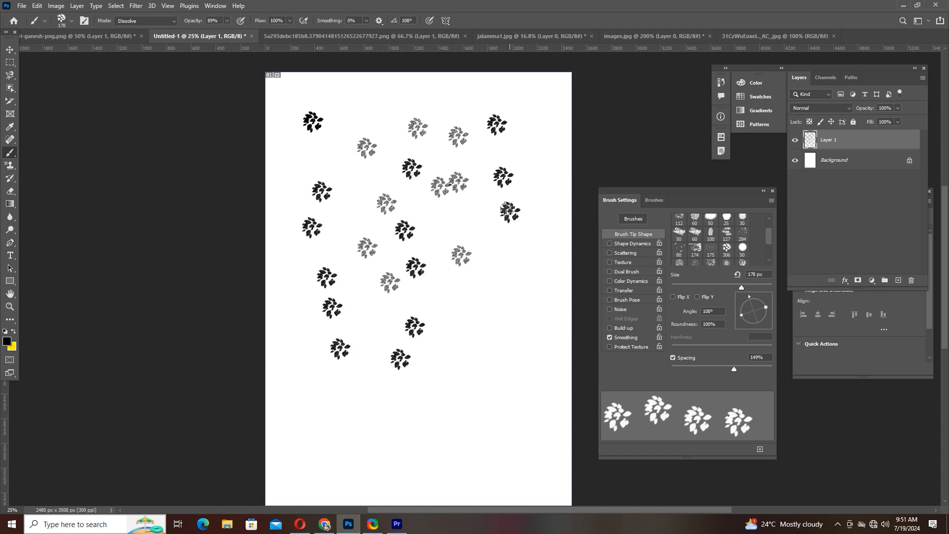
click(514, 263)
click(525, 315)
click(495, 351)
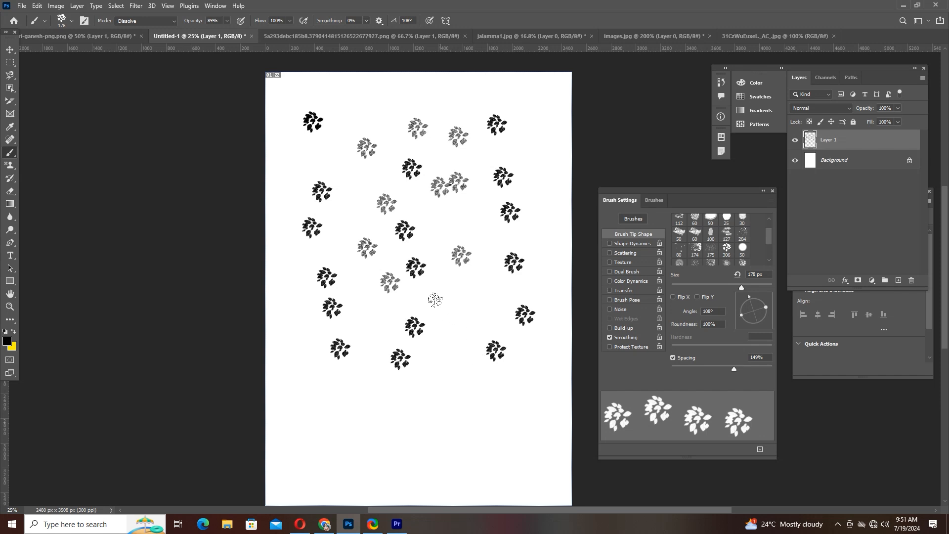
click(471, 312)
click(447, 378)
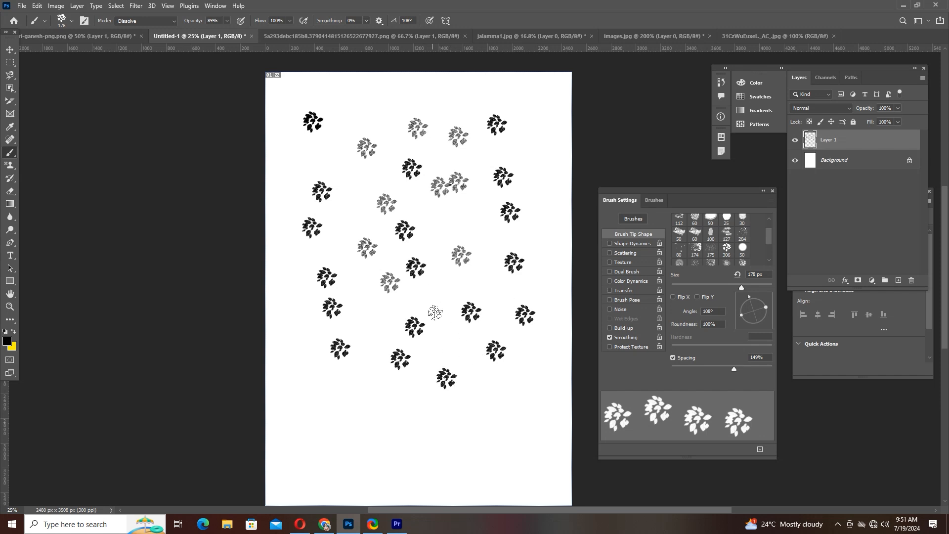
click(445, 301)
- Show the Brushes preset list with its brush groups
click(661, 203)
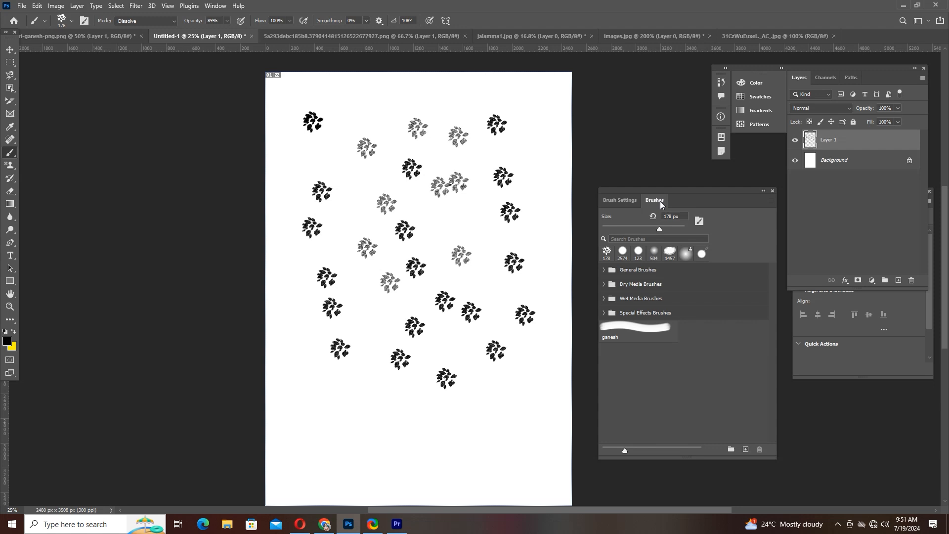
- Return to the brush settings and undo all the leaf-cluster stamps on Layer 1 until the page is blank
click(618, 200)
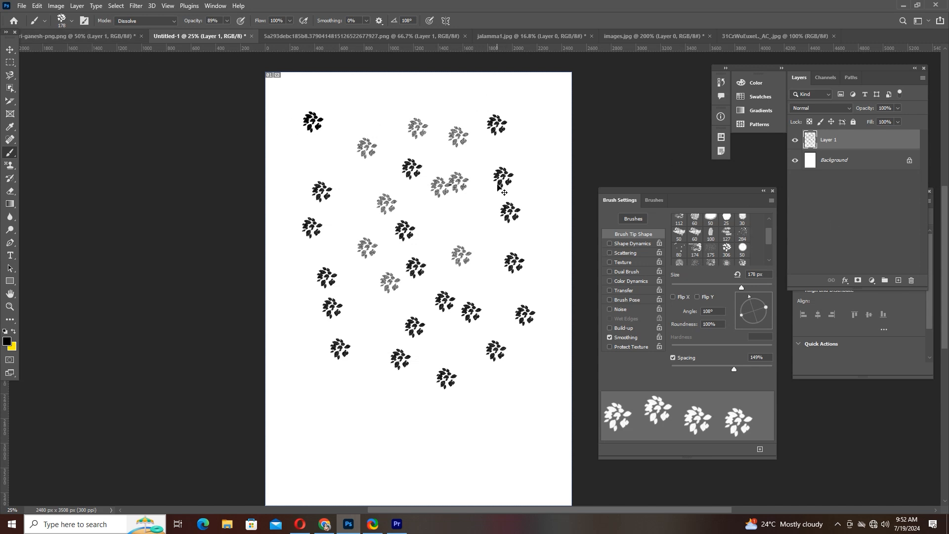
key(ctrl+z)
key(ctrl+z)
key(ctrl+z)
key(ctrl+z)
key(ctrl+z)
key(ctrl+z)
key(ctrl+z)
key(ctrl+z)
key(ctrl+z)
key(ctrl+z)
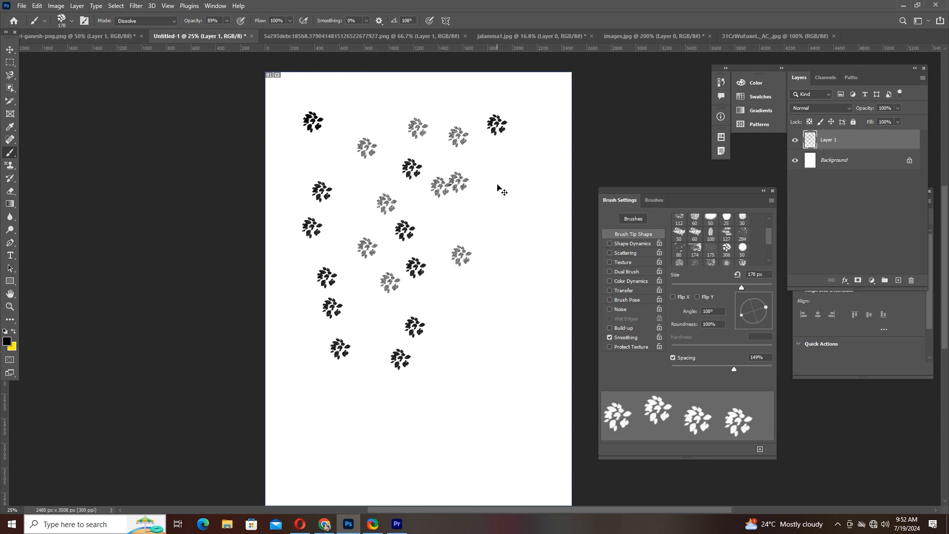
key(ctrl+z)
key(ctrl+z)
key(ctrl+z)
key(ctrl+z)
key(ctrl+z)
key(ctrl+z)
key(ctrl+z)
key(ctrl+z)
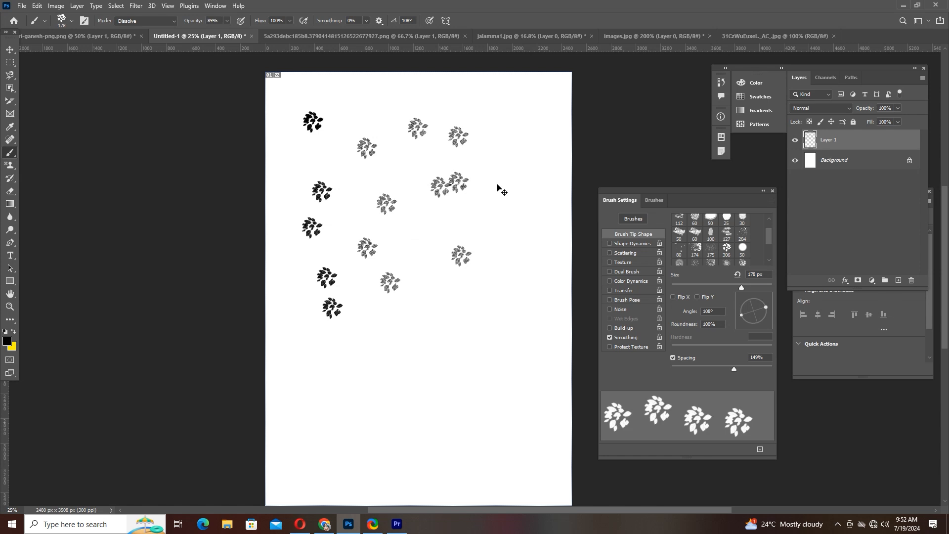
key(ctrl+z)
key(ctrl+z)
key(ctrl+z)
key(ctrl+z)
key(ctrl+z)
key(ctrl+z)
key(ctrl+z)
key(ctrl+z)
key(ctrl+z)
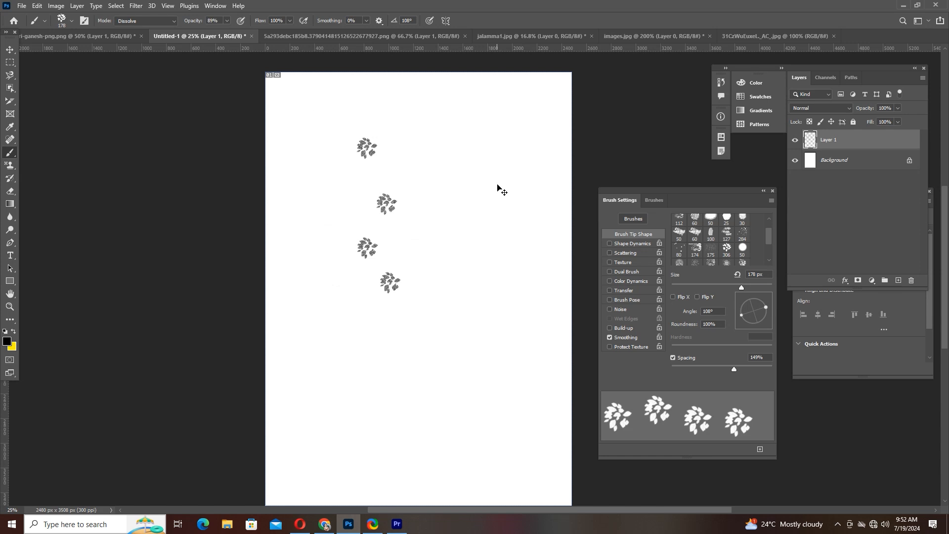
key(ctrl+z)
key(ctrl+z)
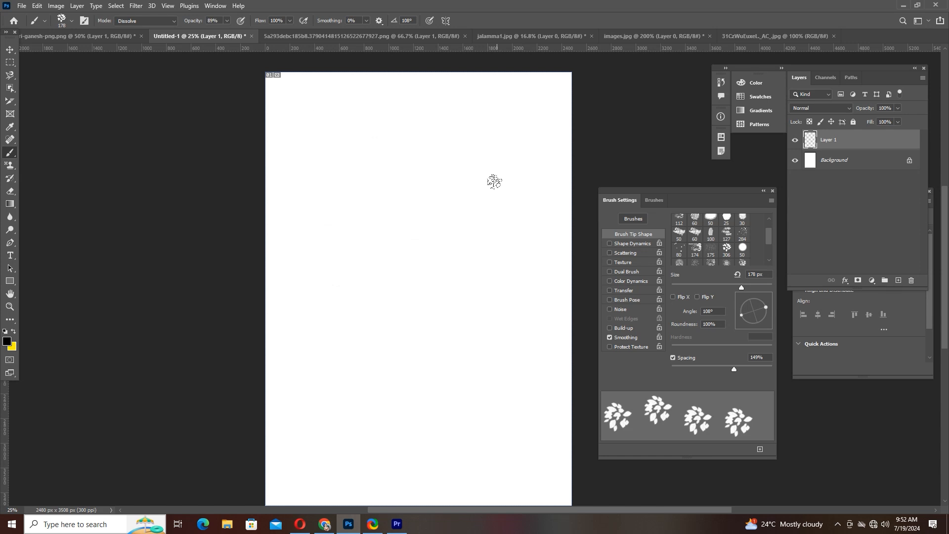
- Redo the nine lighter leaf clusters and the first two darker ones on the page
key(ctrl+shift+z)
key(ctrl+shift+z)
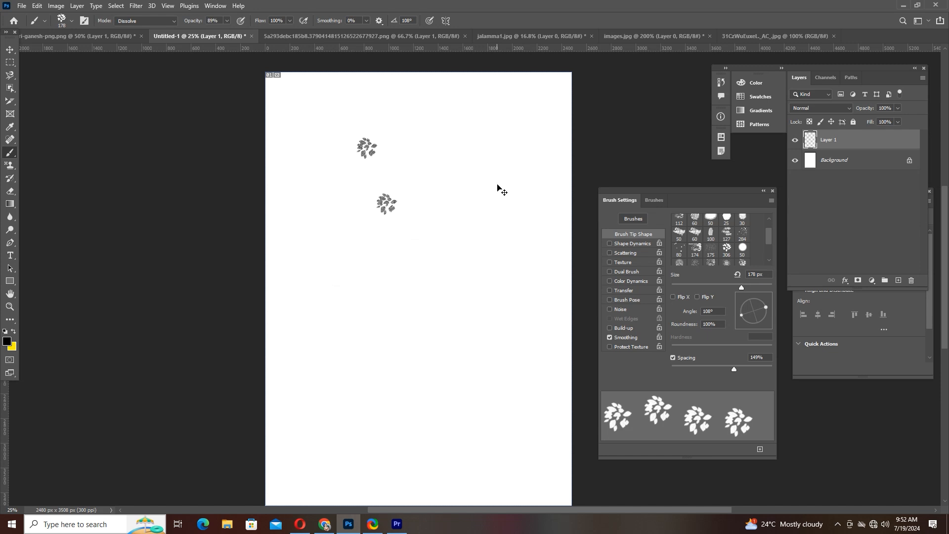
key(ctrl+shift+z)
key(ctrl+shift+z)
key(ctrl+shift+z)
key(ctrl+shift+z)
key(ctrl+shift+z)
key(ctrl+shift+z)
key(ctrl+shift+z)
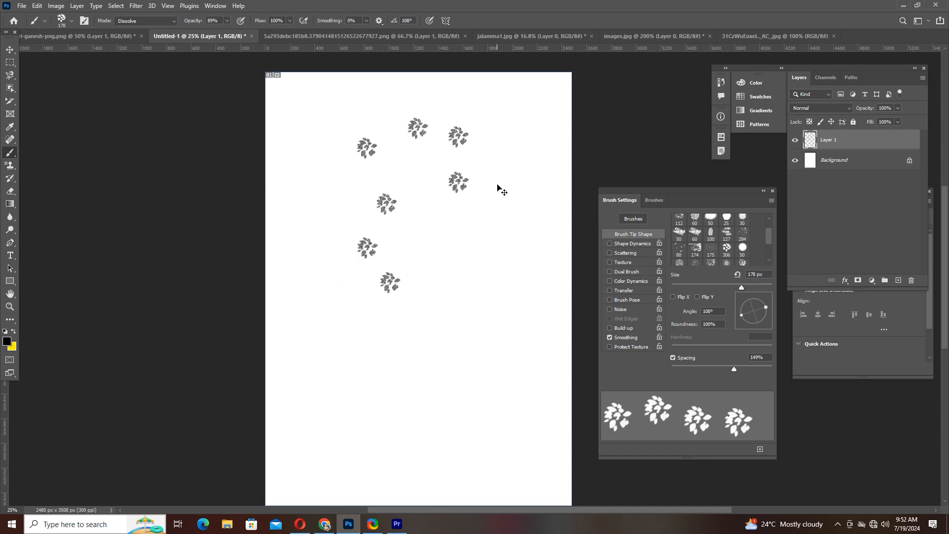
key(ctrl+shift+z)
key(ctrl+shift+z)
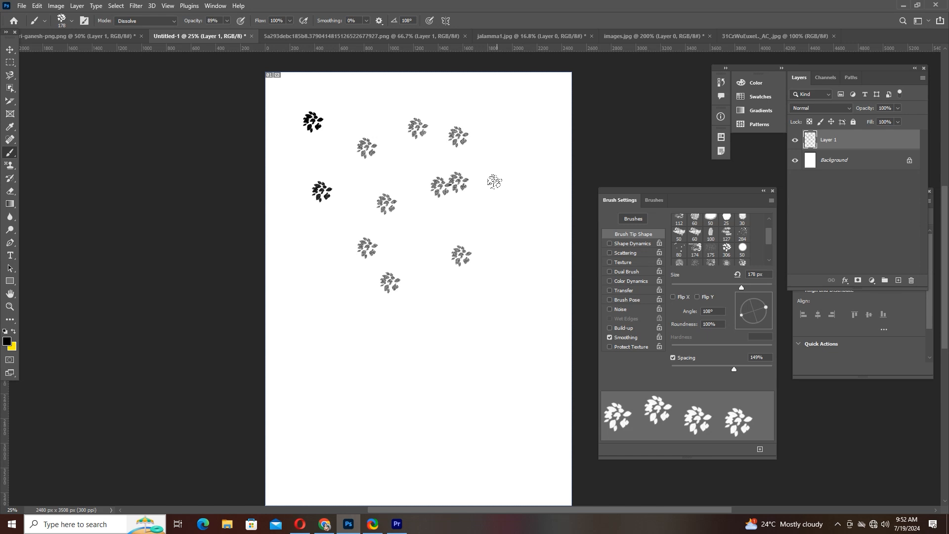
- Undo the restored leaf clusters and the creation of Layer 1, leaving only the blank Background
key(ctrl+z)
key(ctrl+z)
key(ctrl+z)
key(ctrl+z)
key(ctrl+z)
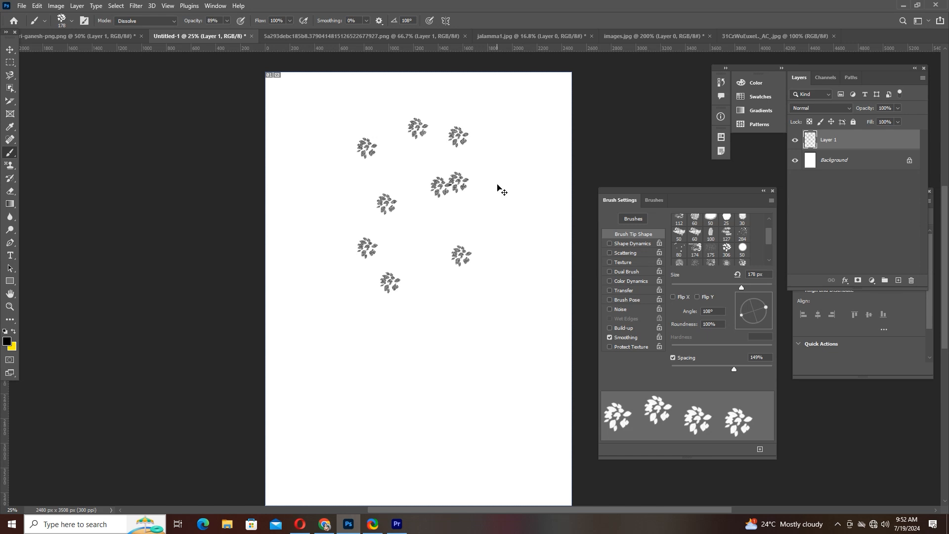
key(ctrl+z)
key(z)
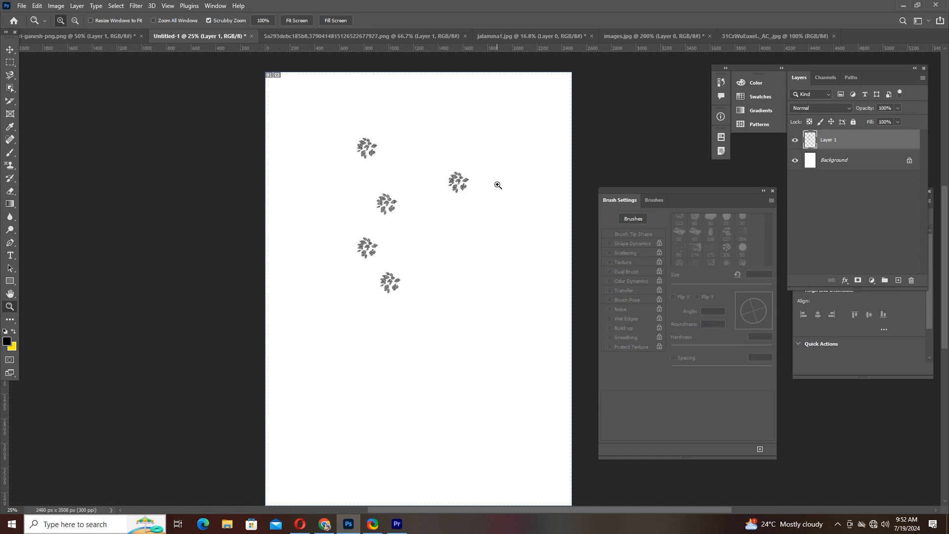
click(11, 52)
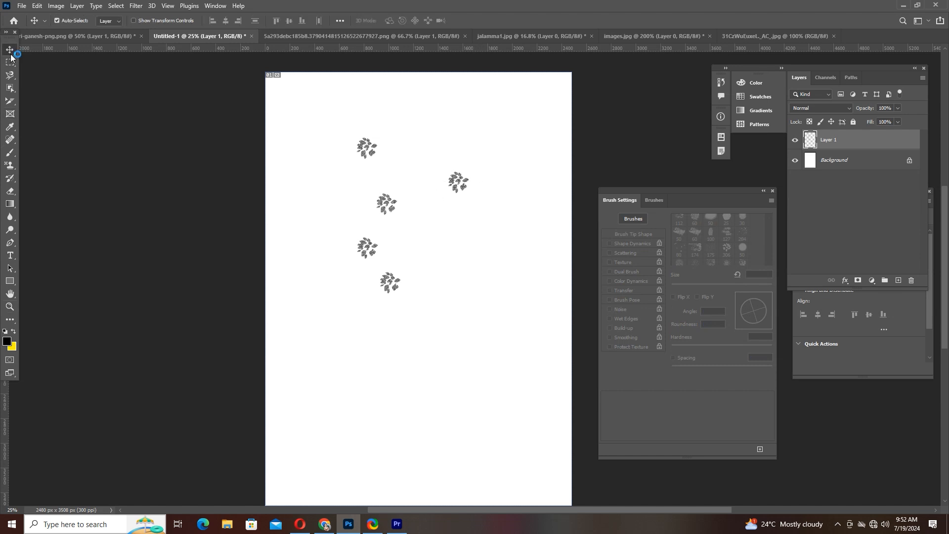
key(ctrl+z)
key(ctrl+z)
key(ctrl+z)
key(ctrl+z)
key(ctrl+z)
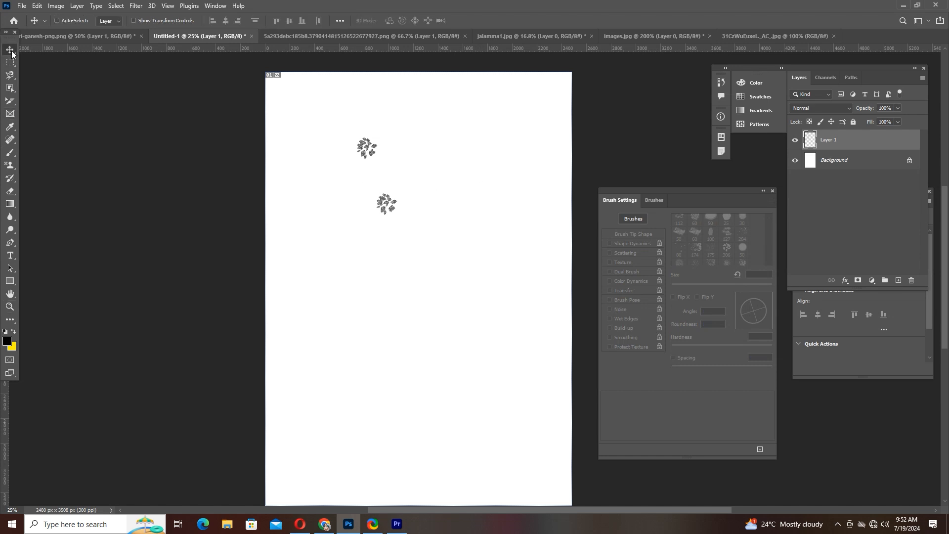
key(ctrl+z)
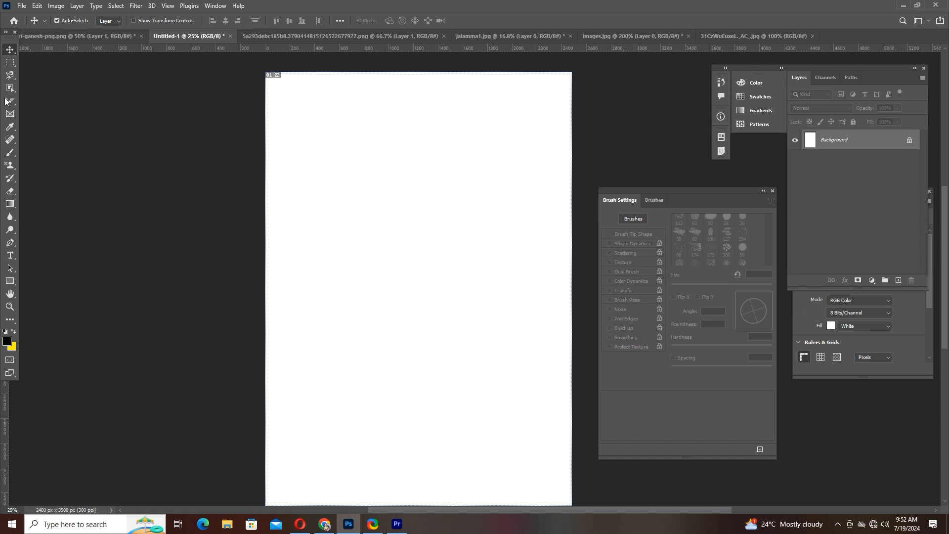
- Draw several freehand black curves and loops on the Background with the Pencil tool at 18 px
click(14, 157)
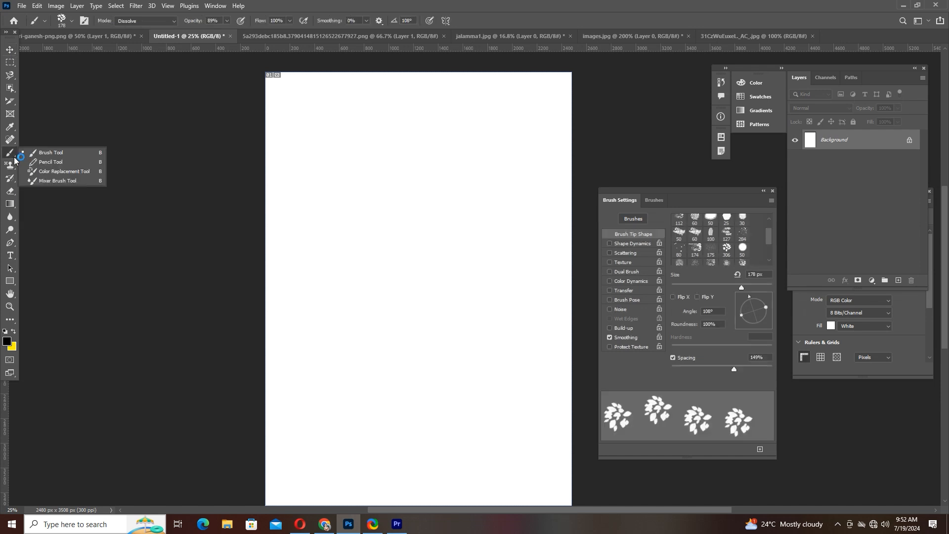
click(52, 163)
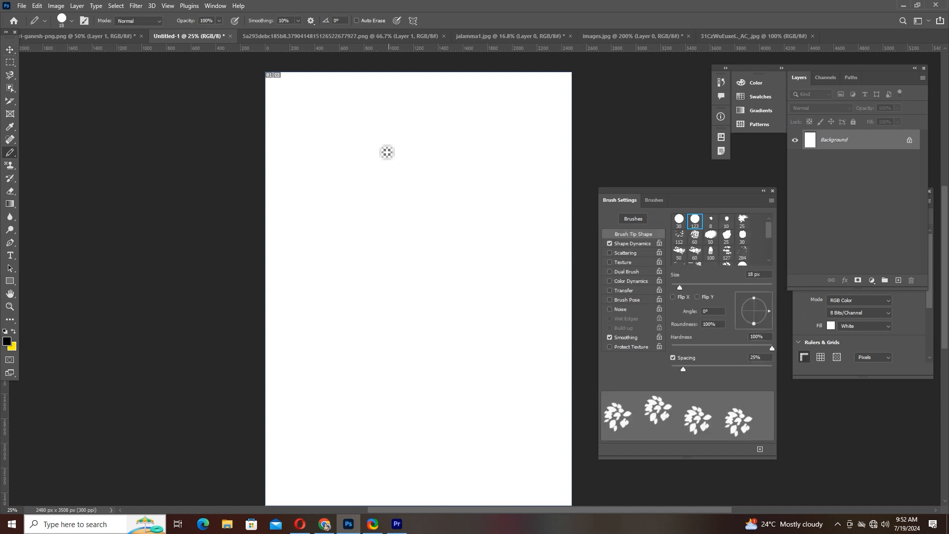
mouse_move(381, 145)
mouse_down()
mouse_move(328, 334)
mouse_move(400, 252)
mouse_up()
click(520, 273)
mouse_move(493, 233)
mouse_down()
mouse_move(549, 291)
mouse_move(464, 381)
mouse_move(361, 295)
mouse_move(404, 320)
mouse_up()
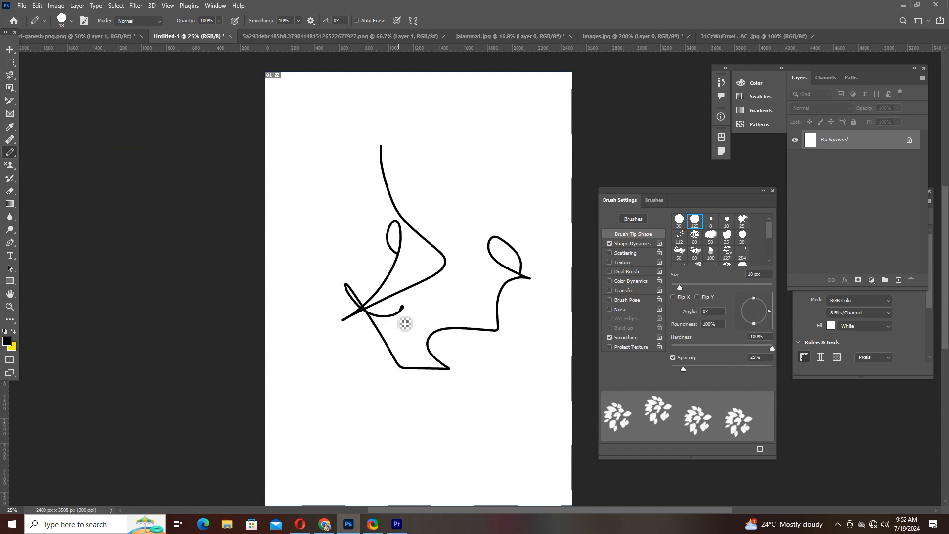
right_click(11, 156)
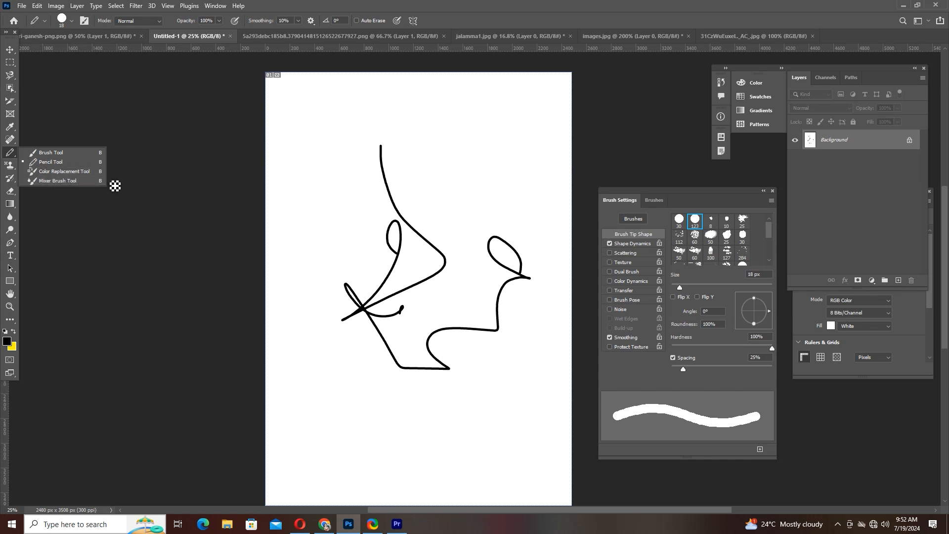
mouse_move(309, 151)
mouse_down()
mouse_move(361, 212)
mouse_move(348, 252)
mouse_up()
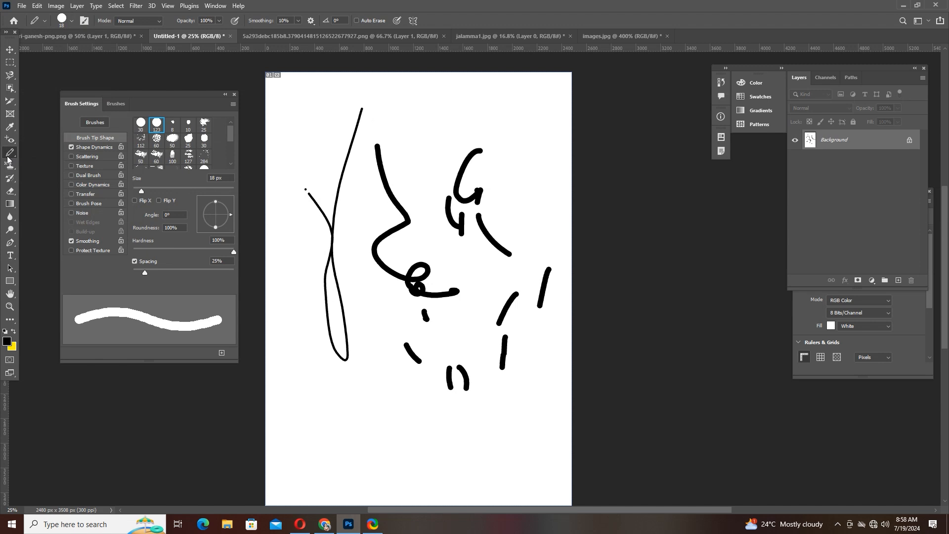
- Review the Brush tool group, switch to the Pattern Stamp tool and show the stamp tool group
right_click(10, 152)
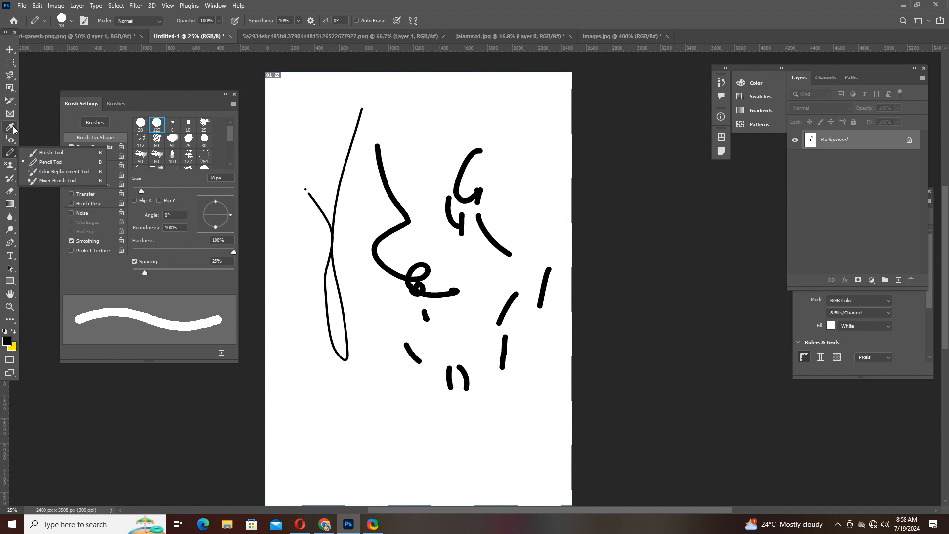
click(10, 165)
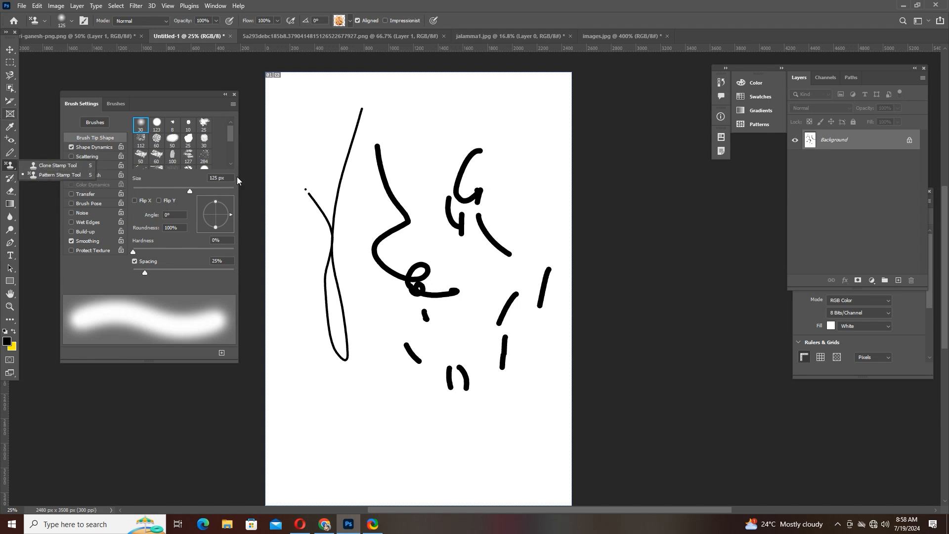
- Open the cat image 31CzWuEuxeL._AC_ from the Desktop as a new document
click(43, 37)
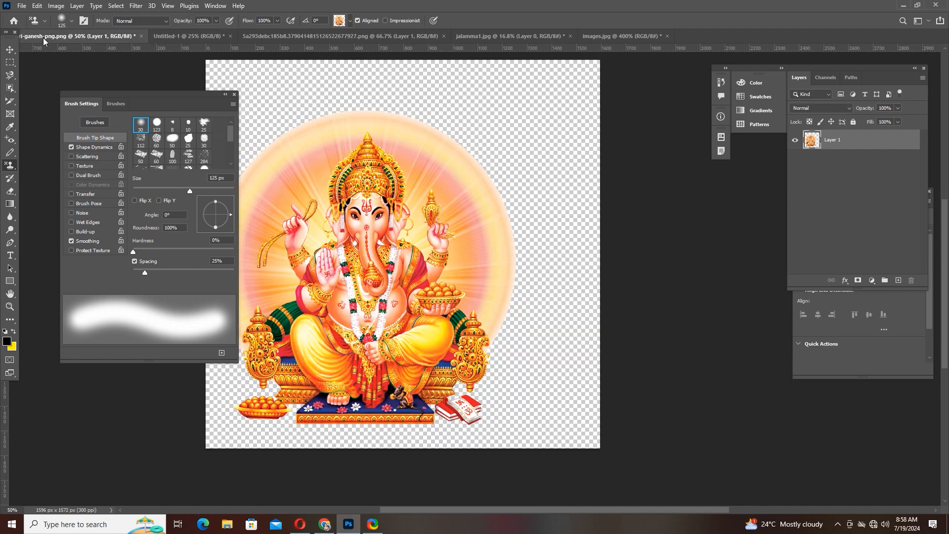
click(22, 6)
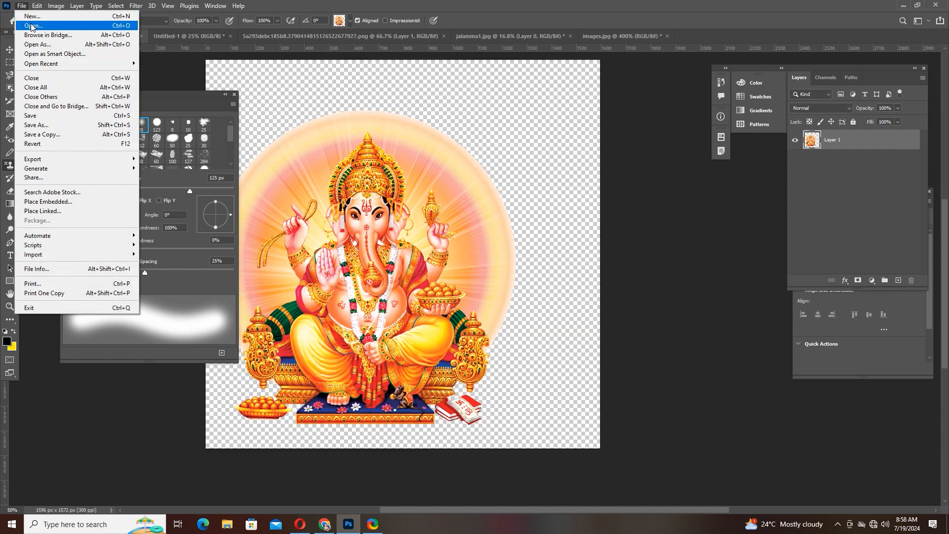
click(32, 26)
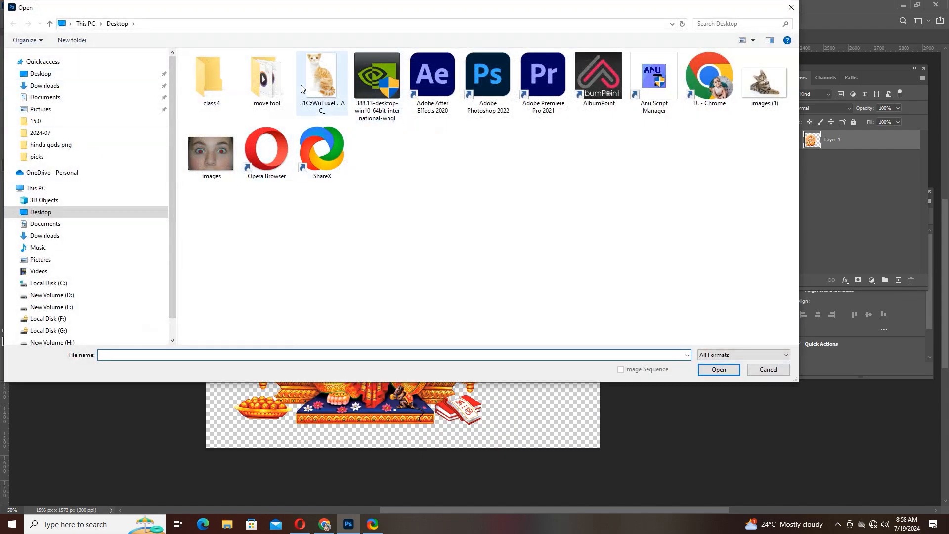
click(333, 54)
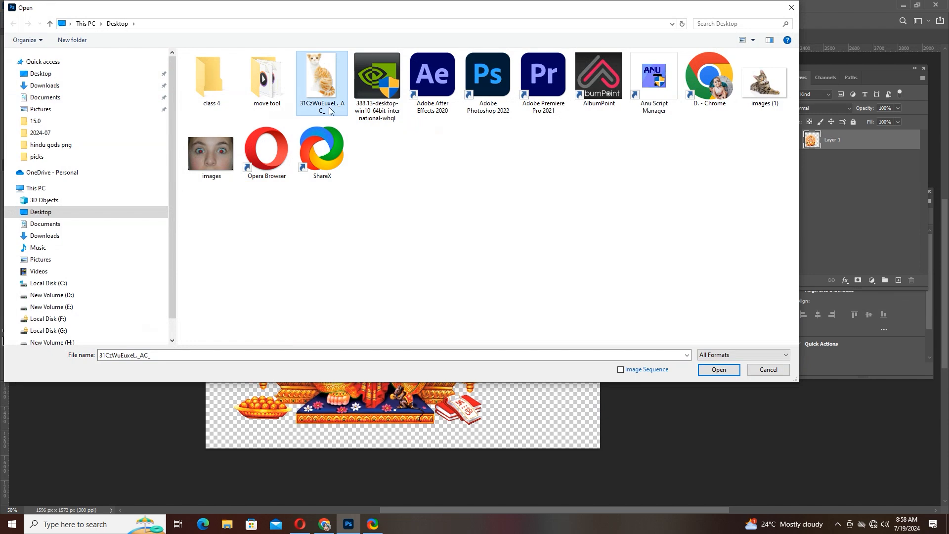
click(720, 370)
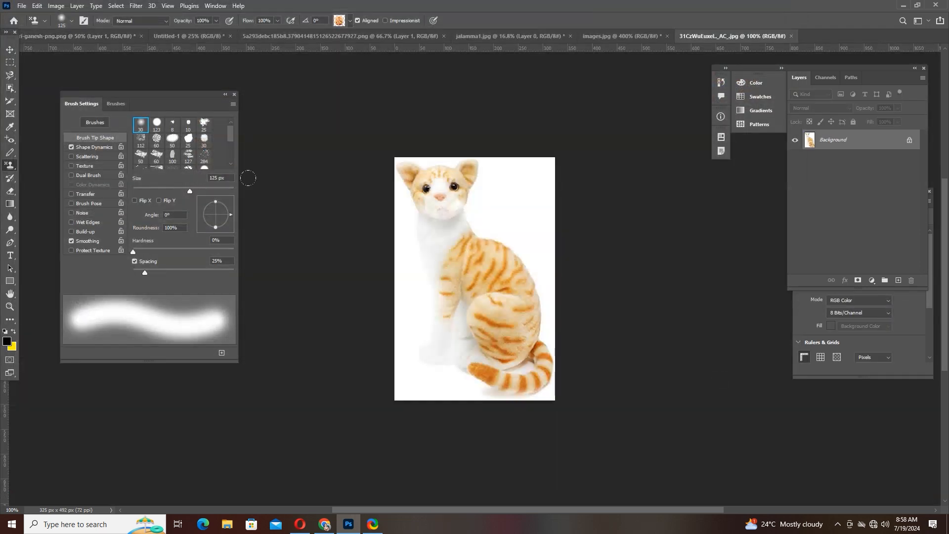
- In the Untitled-1 document, undo all the pencil strokes and earlier brush painting until the page is blank with Layer 1 present
click(49, 36)
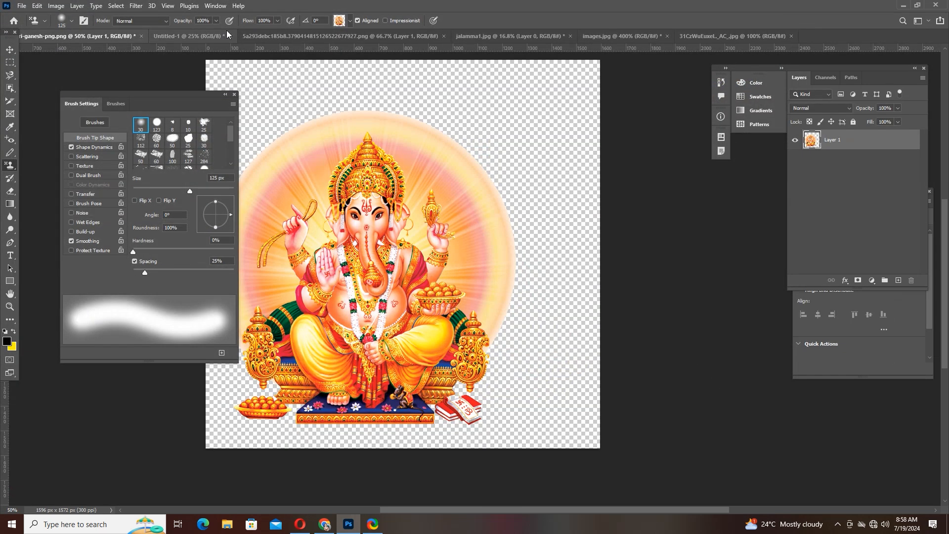
click(208, 36)
key(ctrl+z)
key(ctrl+z)
key(ctrl+z)
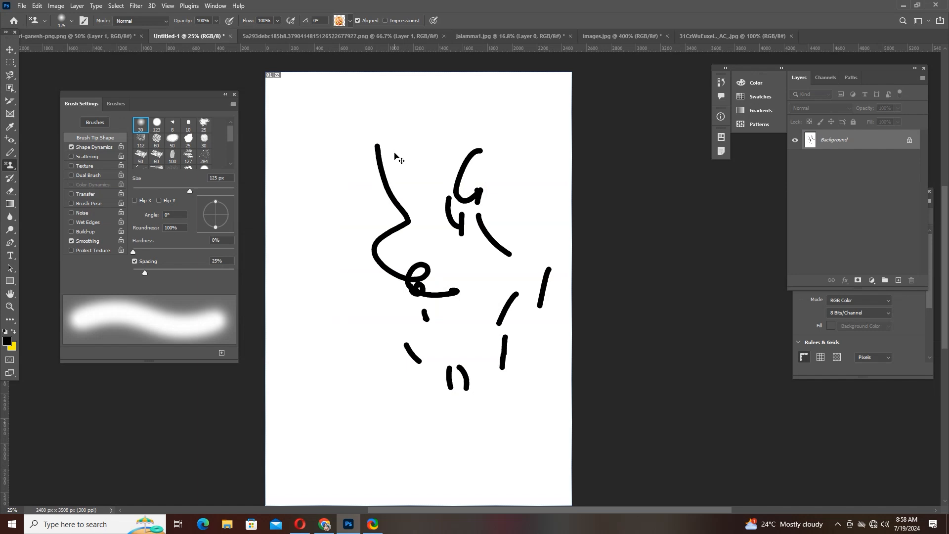
key(ctrl+z)
key(ctrl+z)
key(ctrl+z)
key(ctrl+z)
key(ctrl+z)
key(ctrl+z)
key(ctrl+z)
key(ctrl+z)
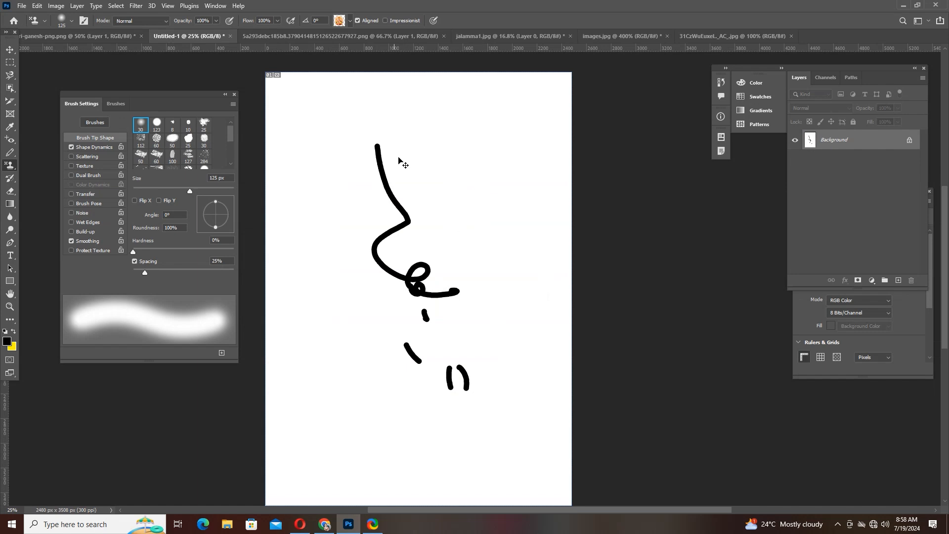
key(ctrl+z)
key(ctrl+z)
key(ctrl+z)
key(ctrl+z)
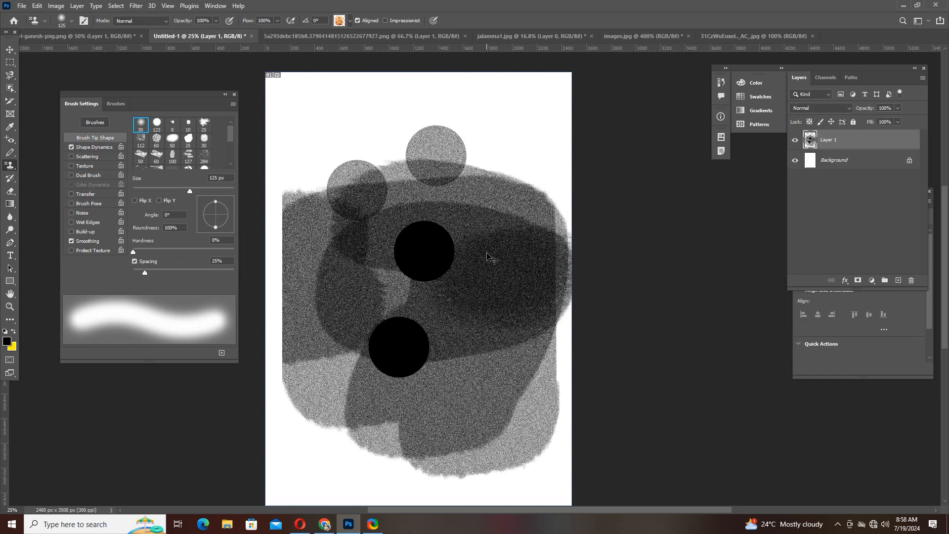
key(ctrl+z)
key(ctrl+z)
key(ctrl+z)
key(ctrl+z)
key(ctrl+z)
key(ctrl+z)
key(ctrl+z)
key(ctrl+z)
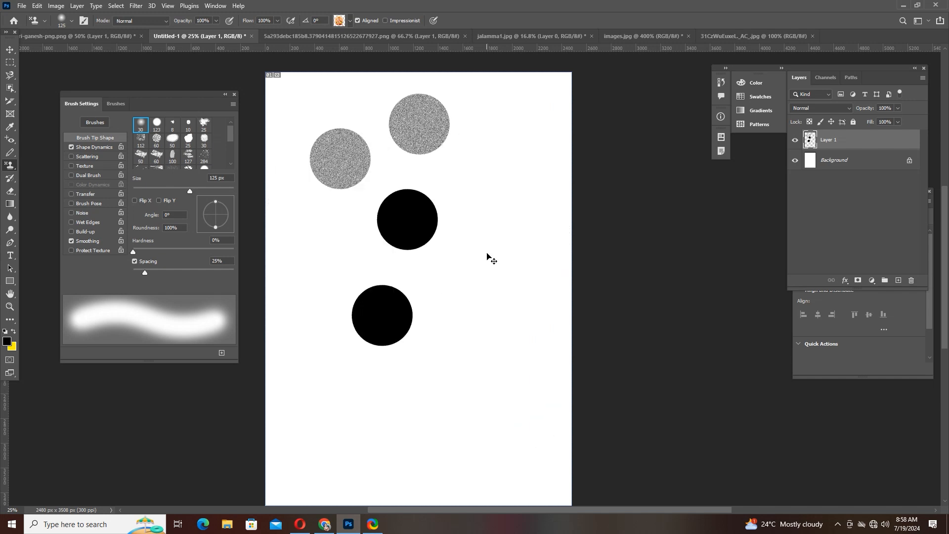
key(ctrl+z)
key(ctrl+z)
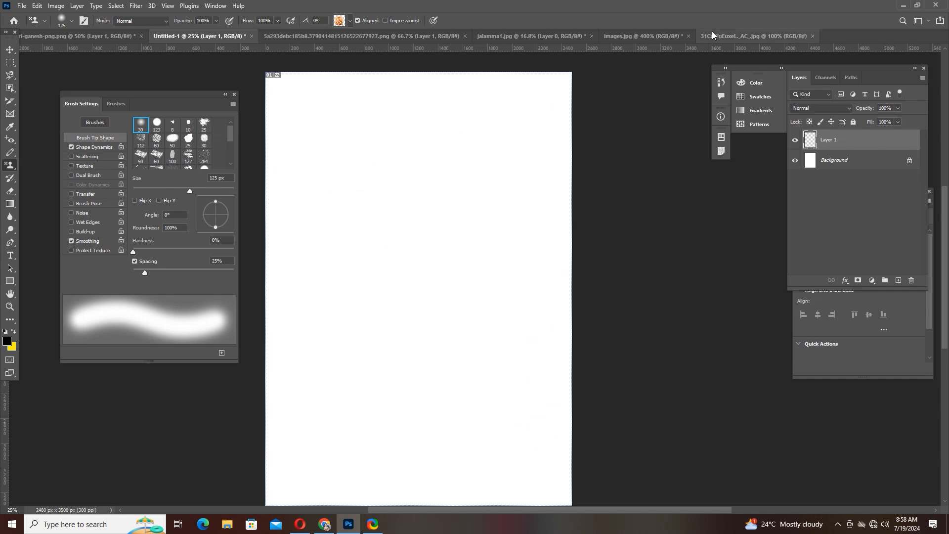
- Activate the Move tool, bring the face photo images.jpg to the front and move the Brush Settings panel clear of it
click(710, 37)
click(10, 50)
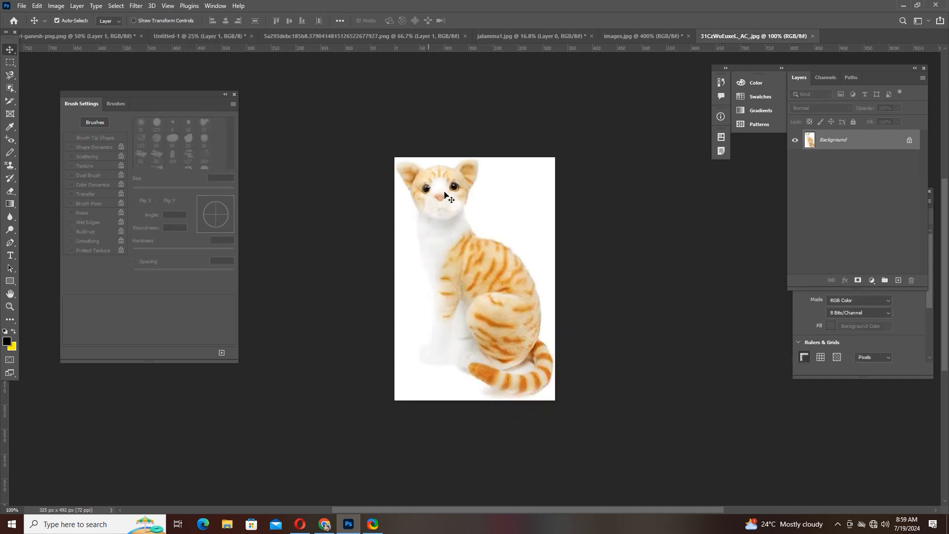
drag(564, 132, 615, 171)
click(714, 34)
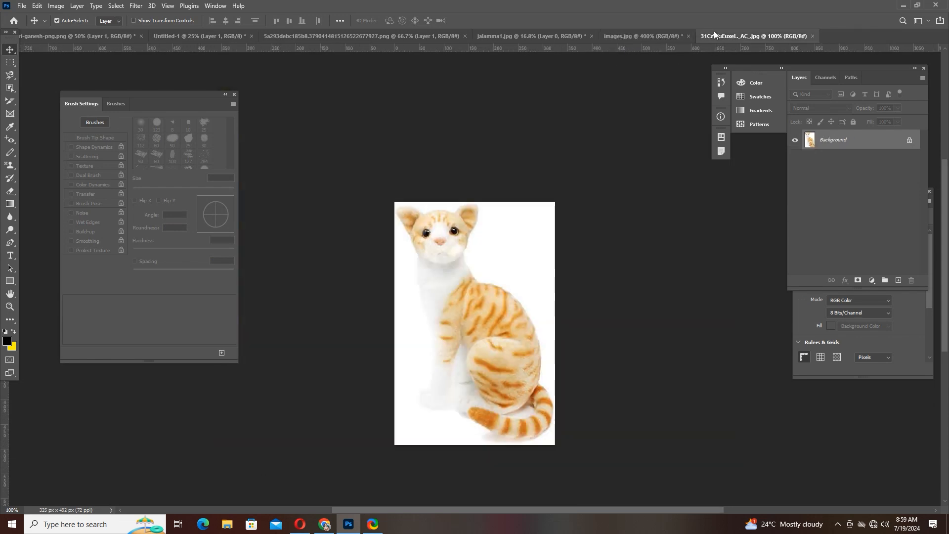
click(656, 39)
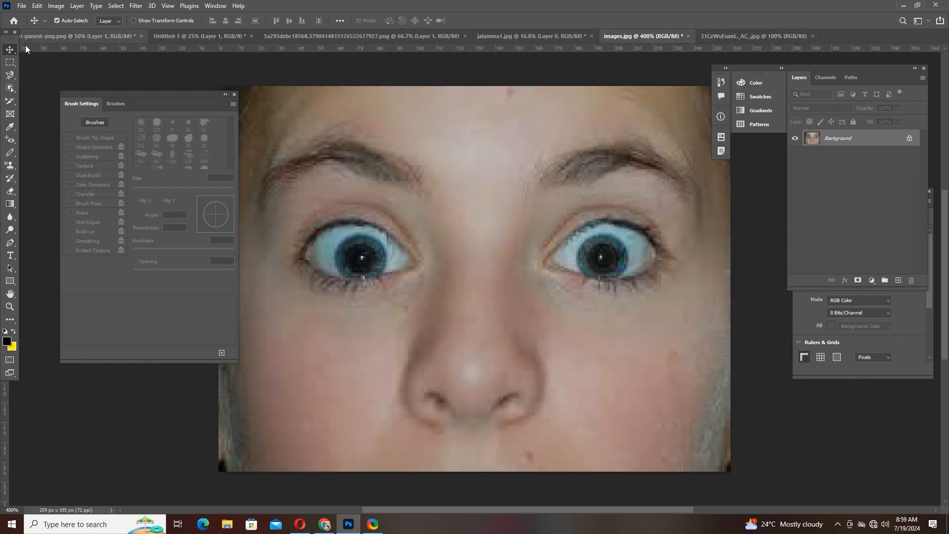
drag(130, 91, 95, 84)
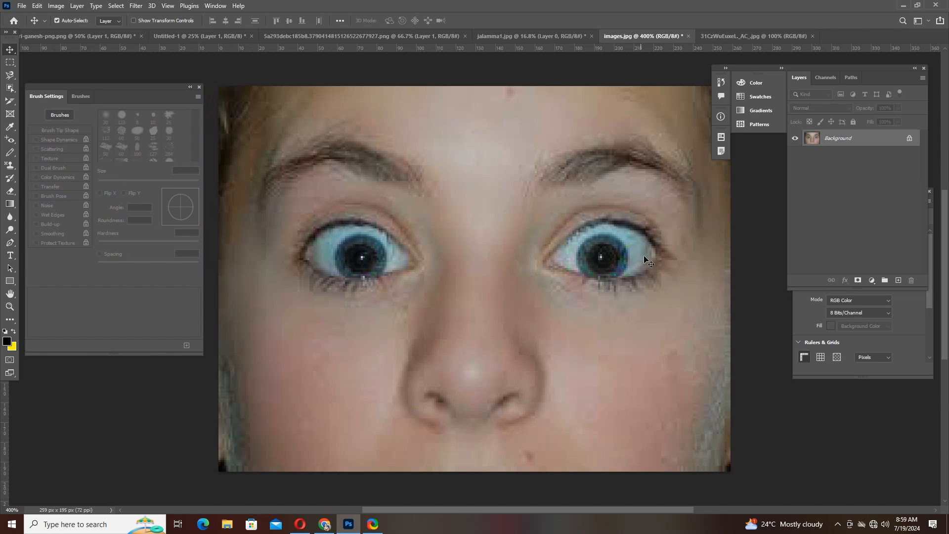
- Unlock the Background layer and paint out the eye on the photo's right side with the content-aware Spot Healing Brush
click(911, 138)
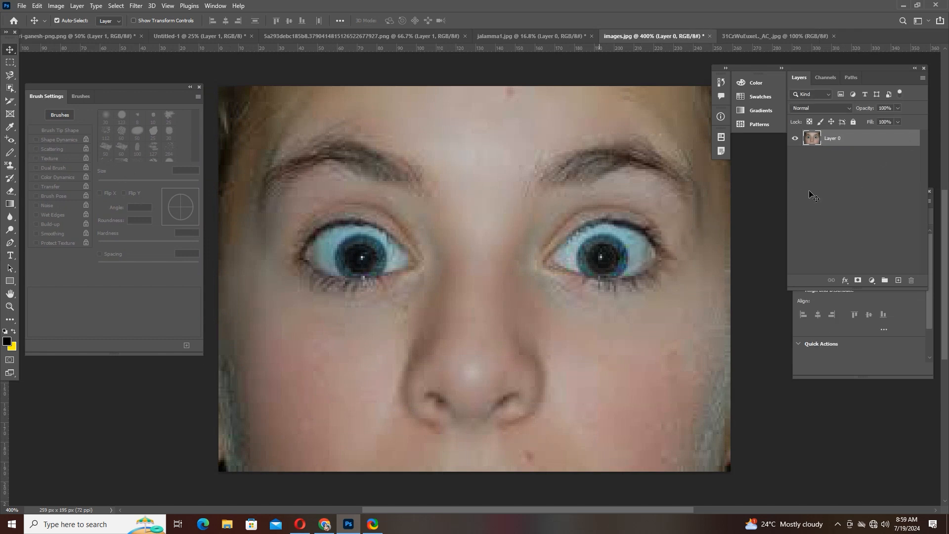
click(10, 140)
click(91, 139)
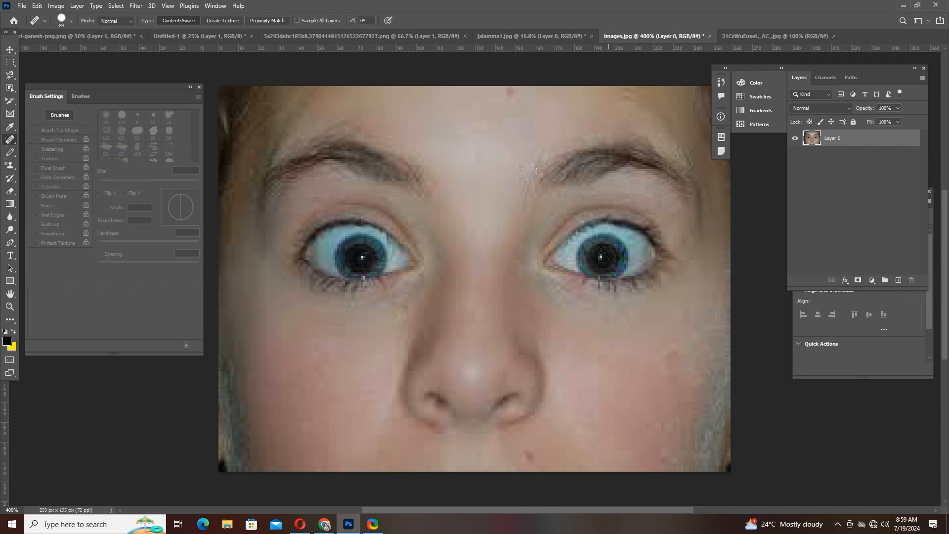
drag(528, 172, 613, 241)
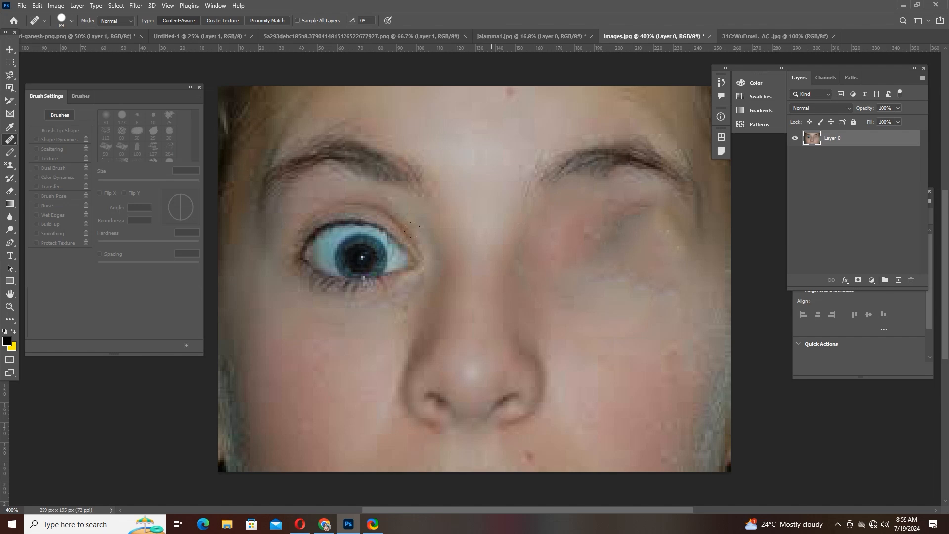
- Activate the Clone Stamp tool, choose the soft round tip at 90 px and undo any trial stamping
click(4, 167)
right_click(4, 168)
click(39, 165)
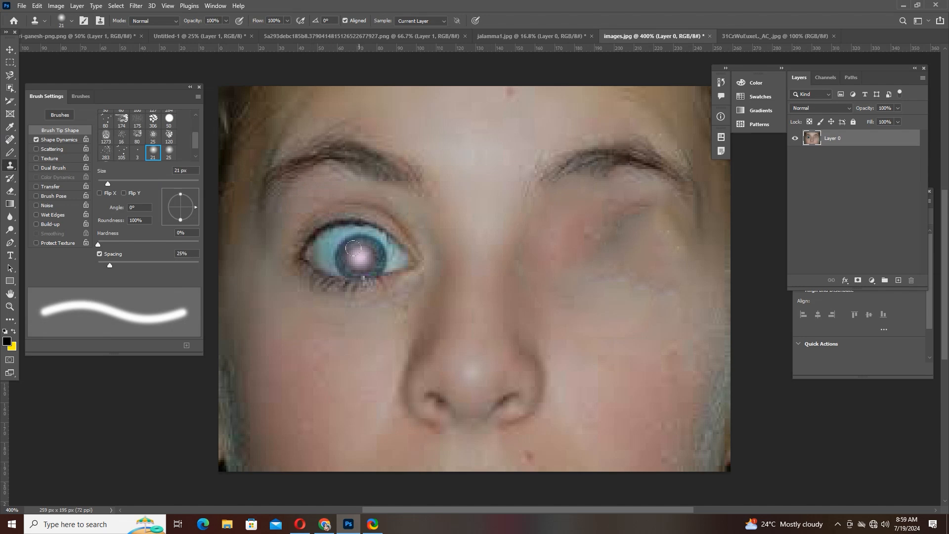
key(period)
key(period)
key(period)
key(bracketright)
key(bracketright)
key(bracketright)
key(bracketright)
key(bracketright)
key(bracketright)
key(bracketright)
key(bracketright)
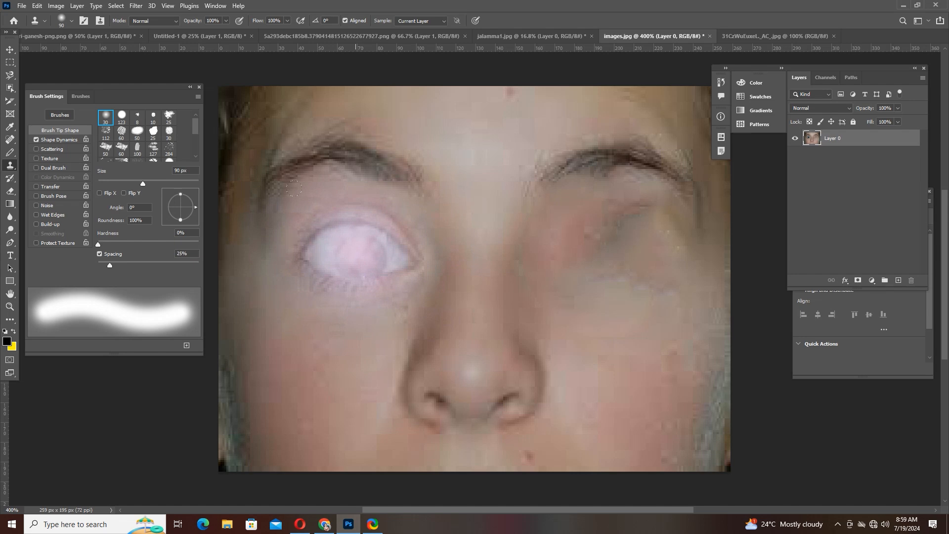
key(ctrl+z)
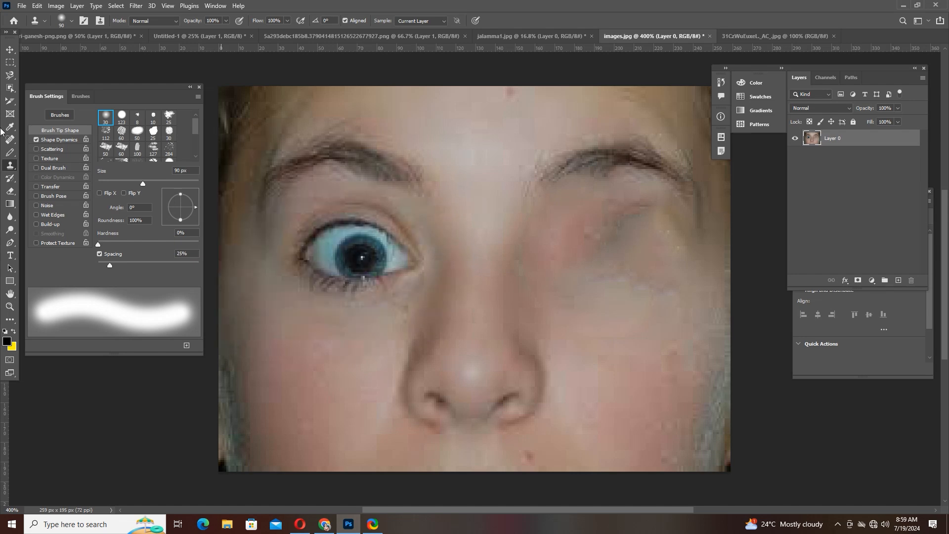
- Try to clone the remaining eye onto the healed area of the face and undo the attempts
right_click(8, 168)
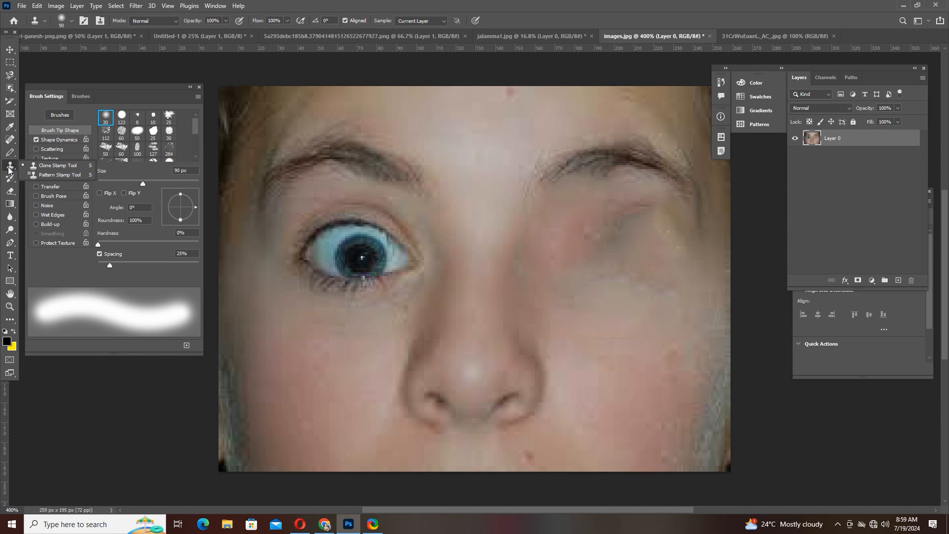
click(73, 167)
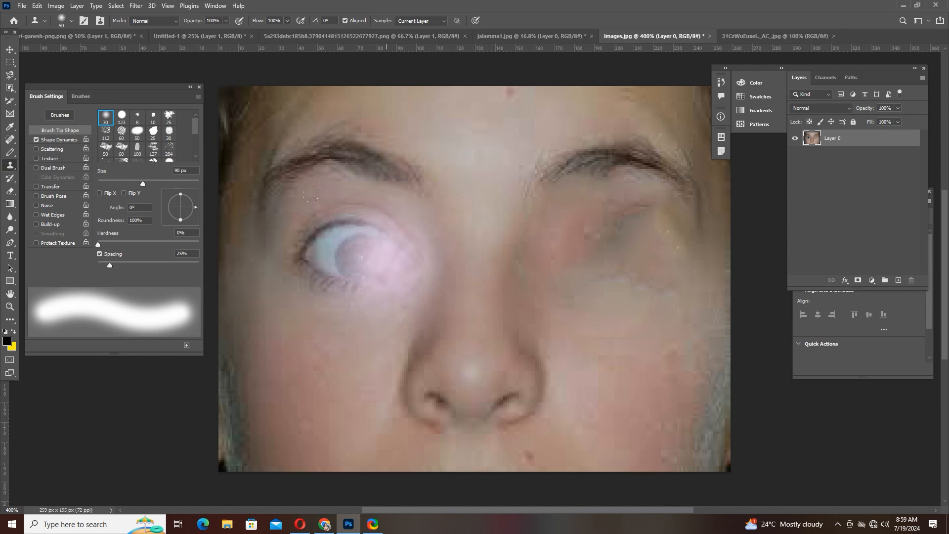
click(349, 247)
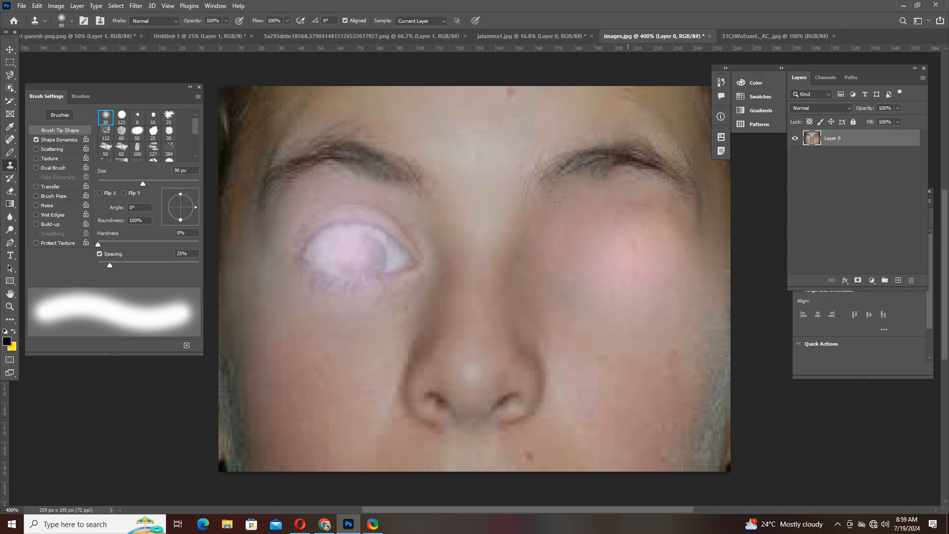
key(ctrl+z)
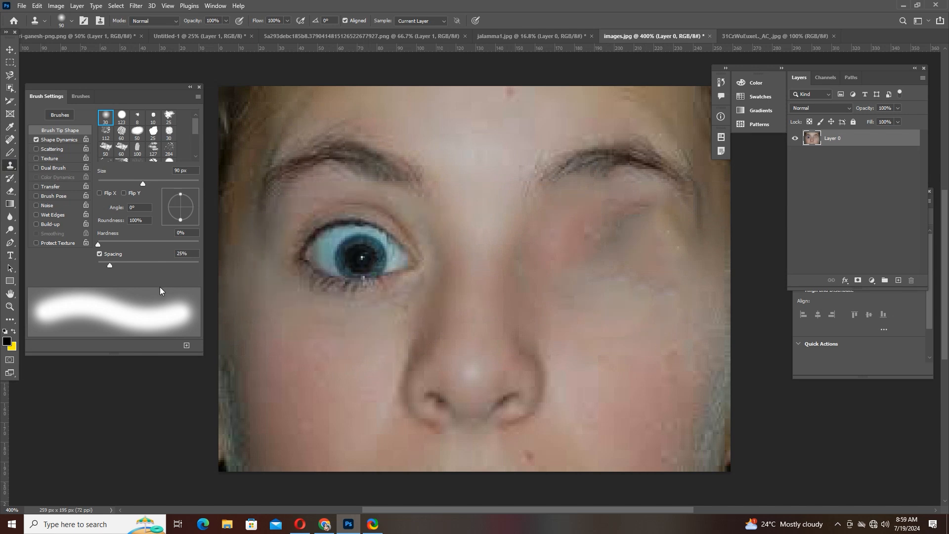
right_click(8, 168)
click(64, 169)
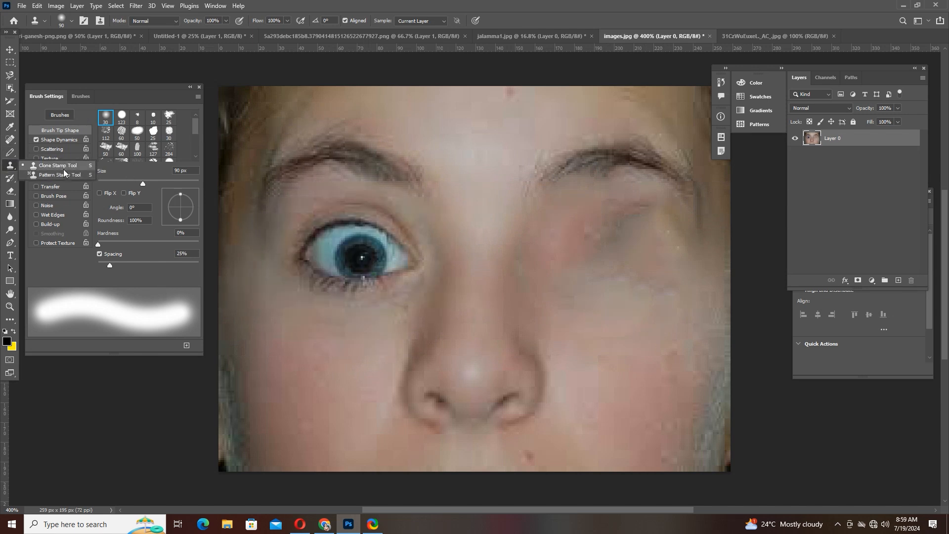
alt+click(371, 256)
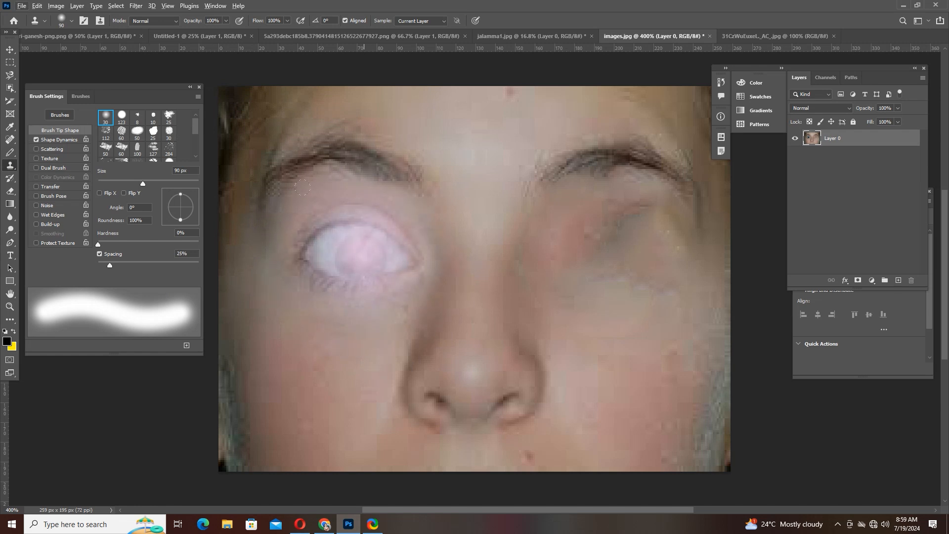
click(624, 269)
click(608, 262)
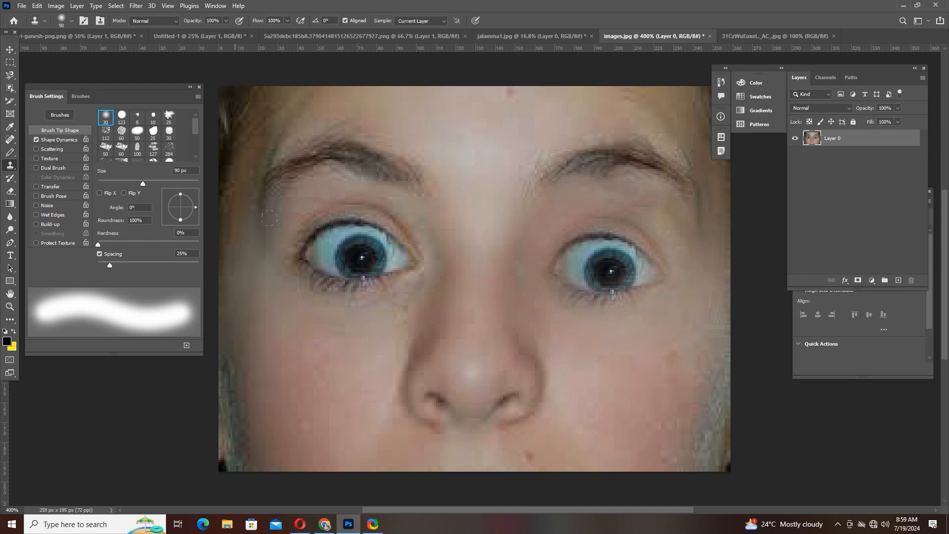
key(ctrl+z)
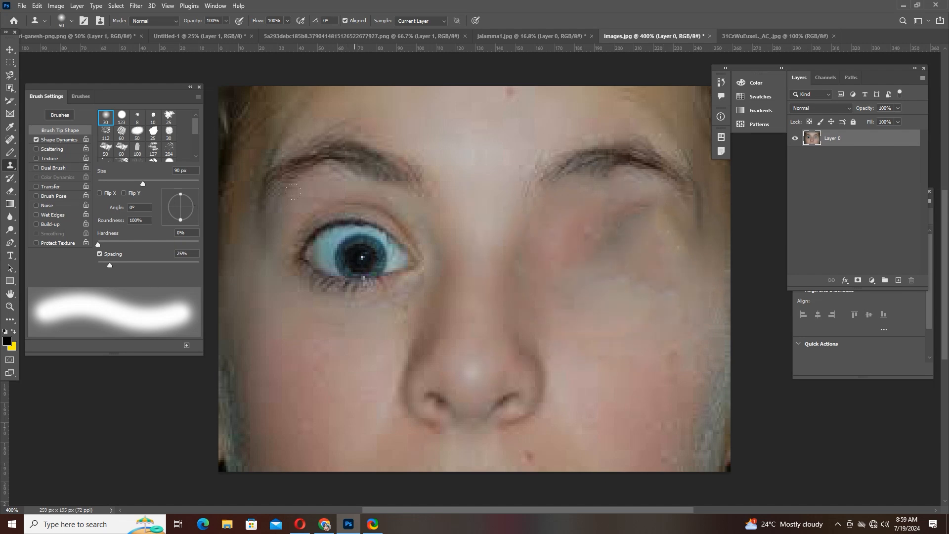
- Sample the pupil of the remaining eye and clone the eye onto the healed area level with it, viewing the whole face
alt+click(354, 253)
alt+click(356, 252)
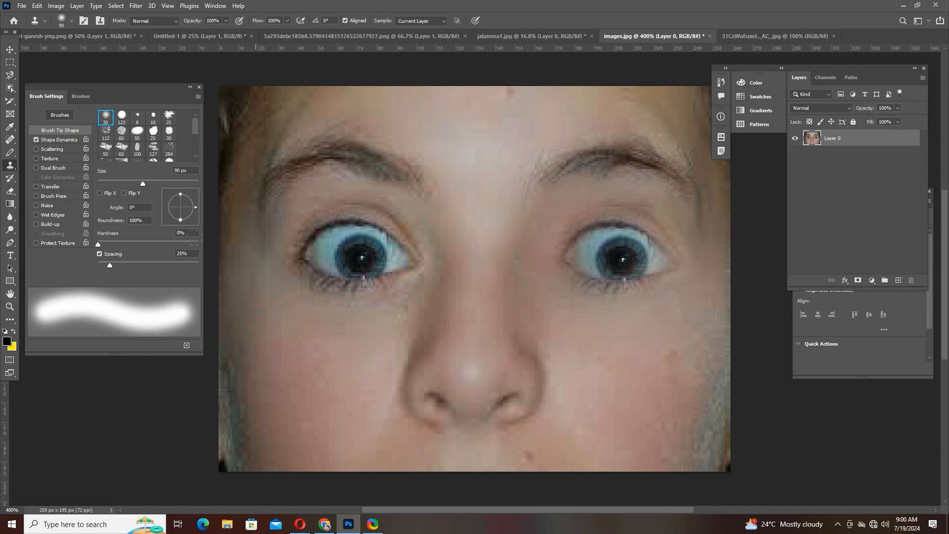
key(ctrl+minus)
key(ctrl+minus)
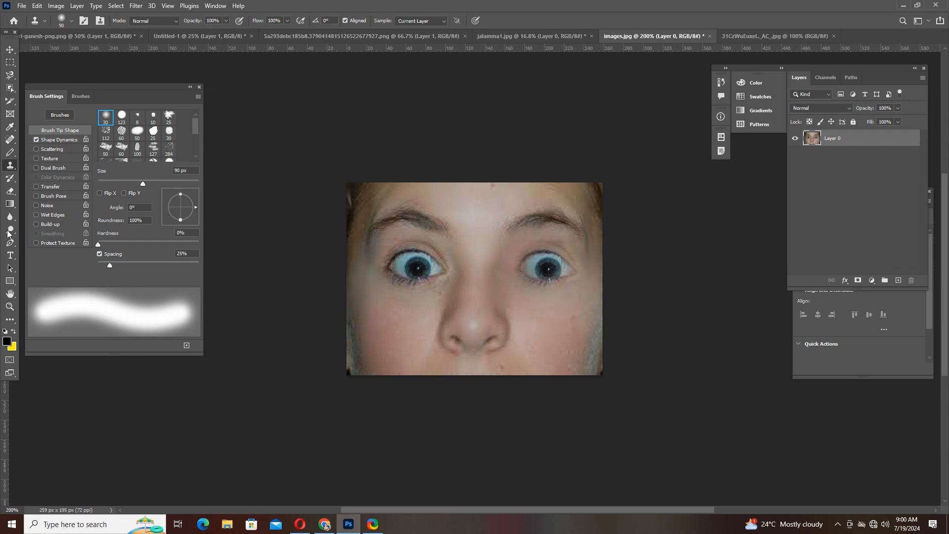
- Switch to the Pattern Stamp tool, move the Brush Settings panel off the photo's working area and show the available patterns
right_click(11, 167)
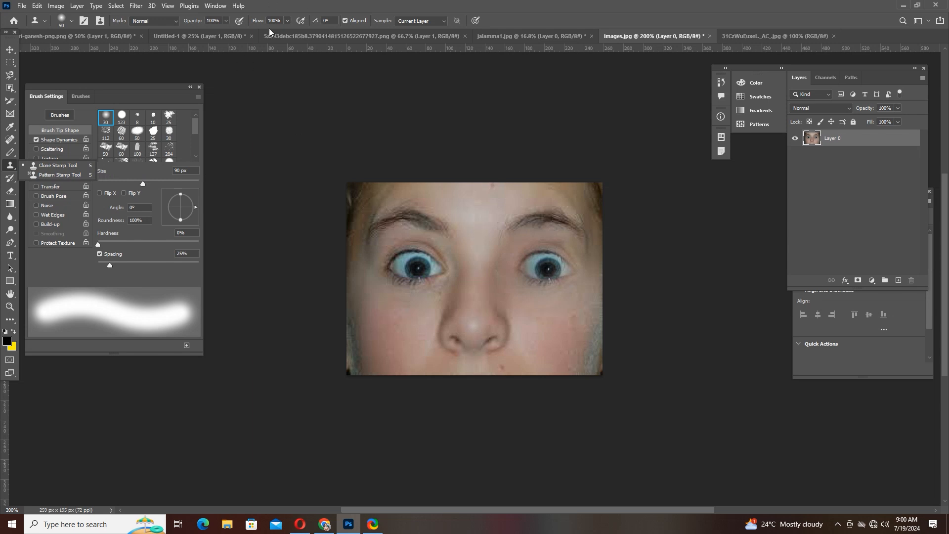
click(42, 176)
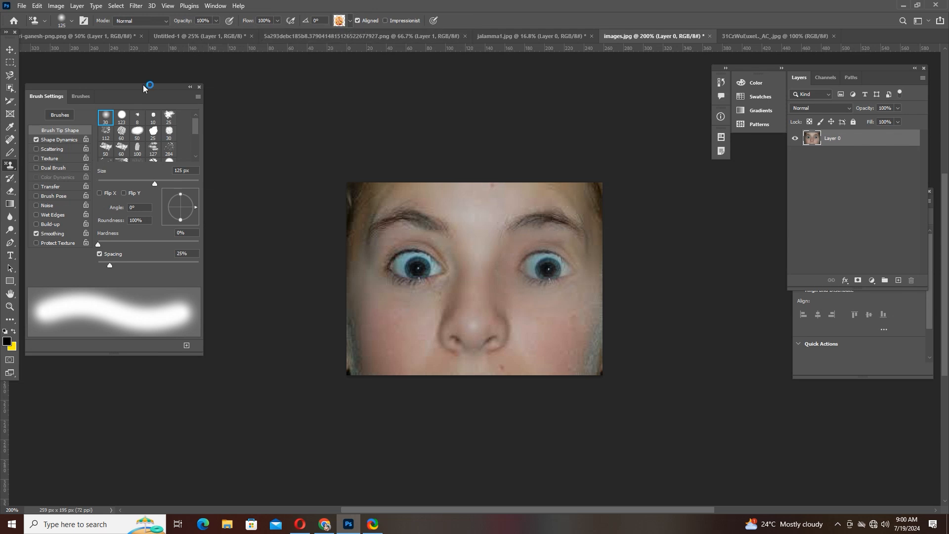
mouse_move(143, 85)
mouse_down()
mouse_move(775, 187)
mouse_move(918, 193)
mouse_up()
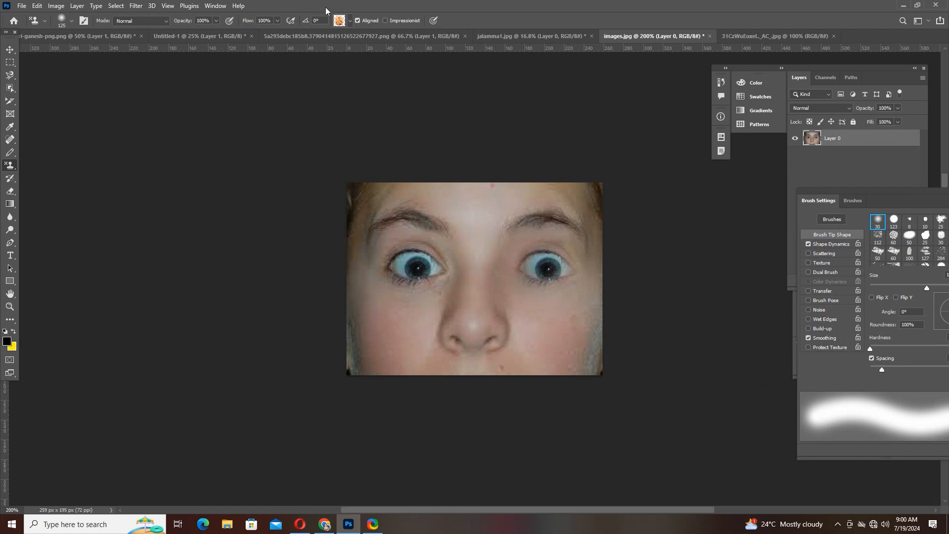
click(352, 20)
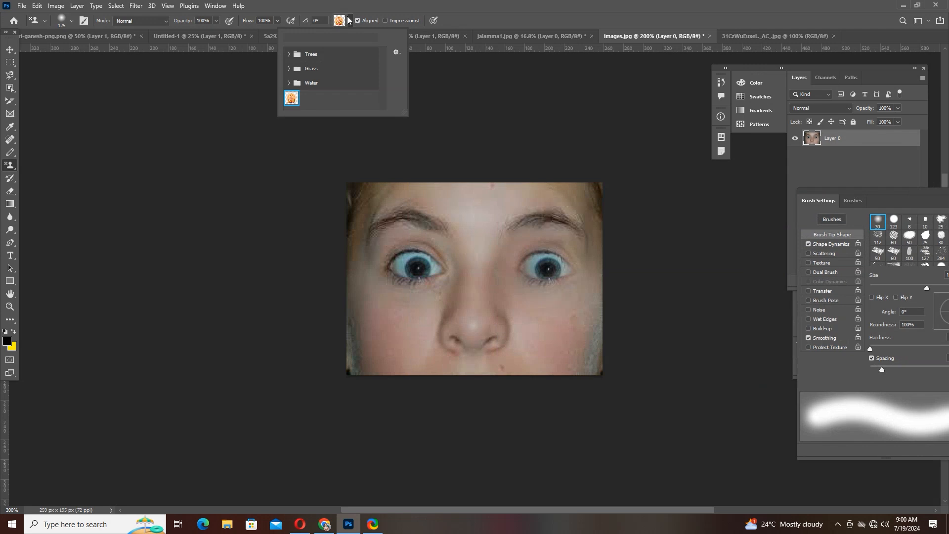
click(8, 170)
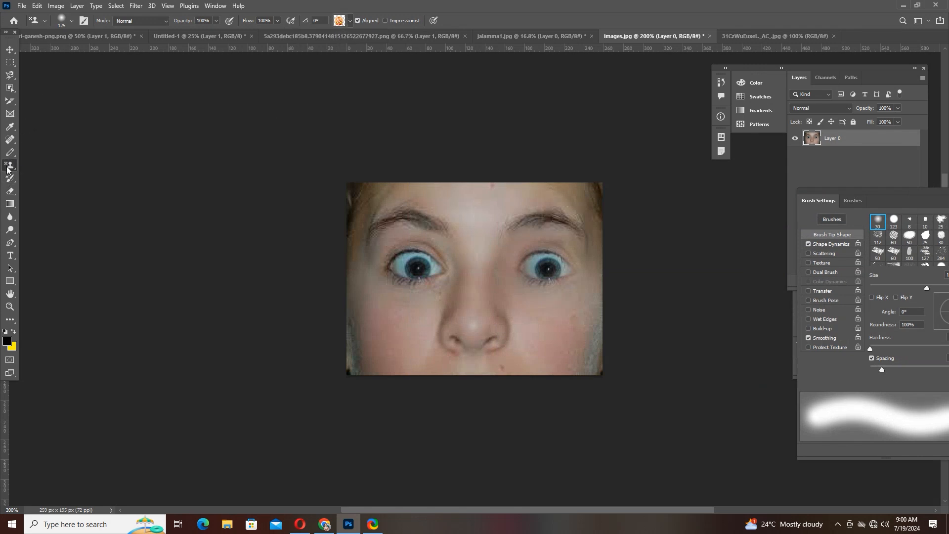
- Activate the History Brush tool and show its tool group
click(8, 182)
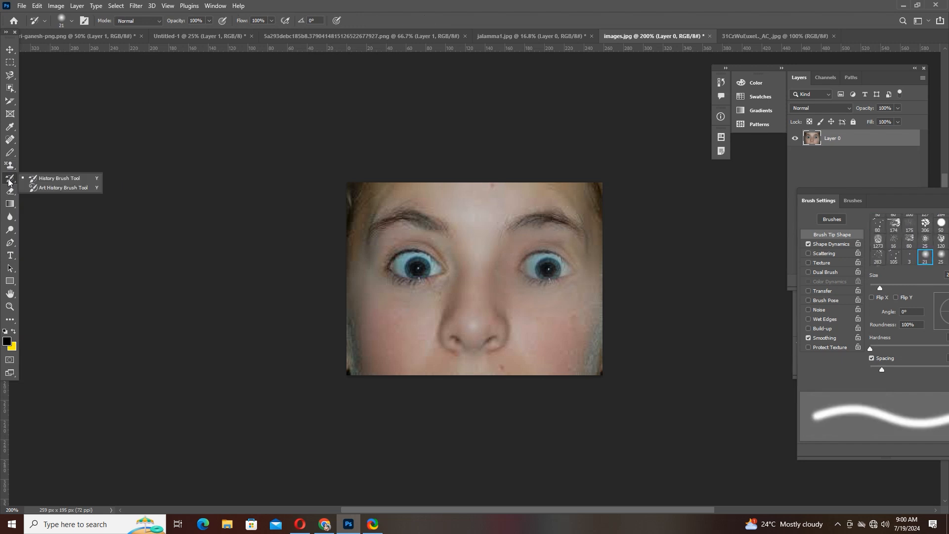